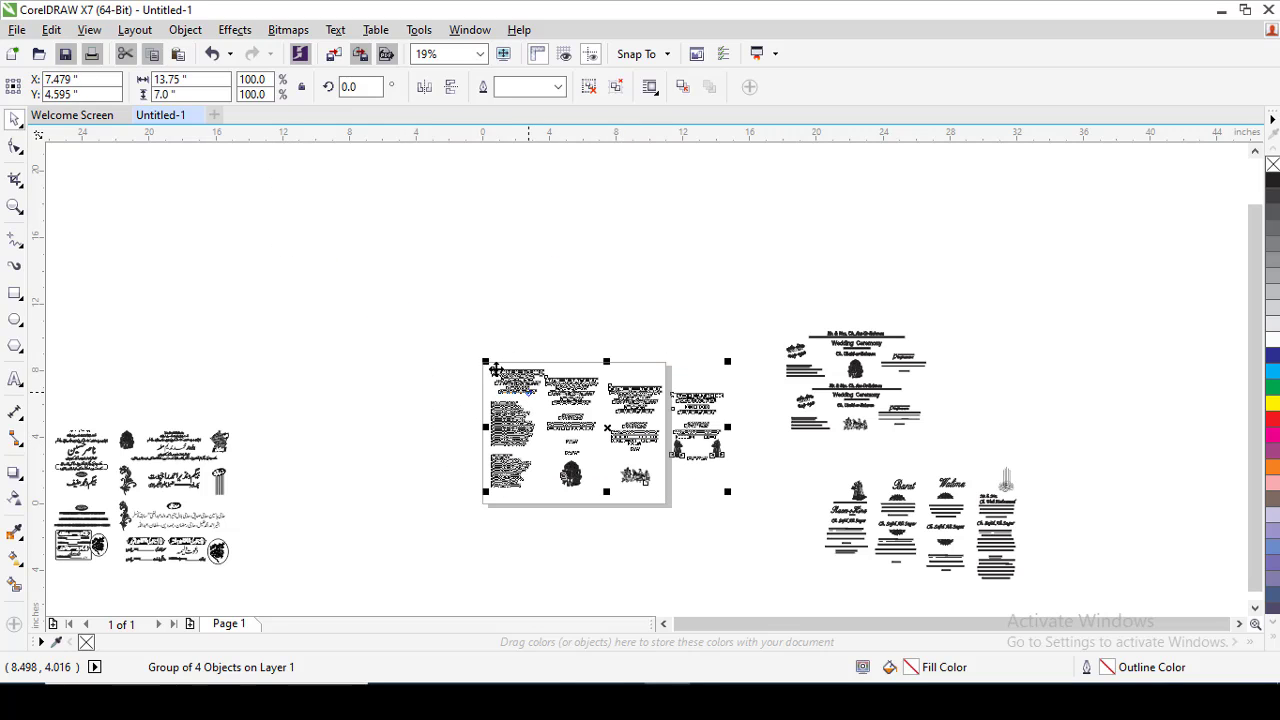
Ungroup the four invitation cards on the page into separate card groups and select the first card.
key("F2")
left_click_drag(478, 364, 737, 503)
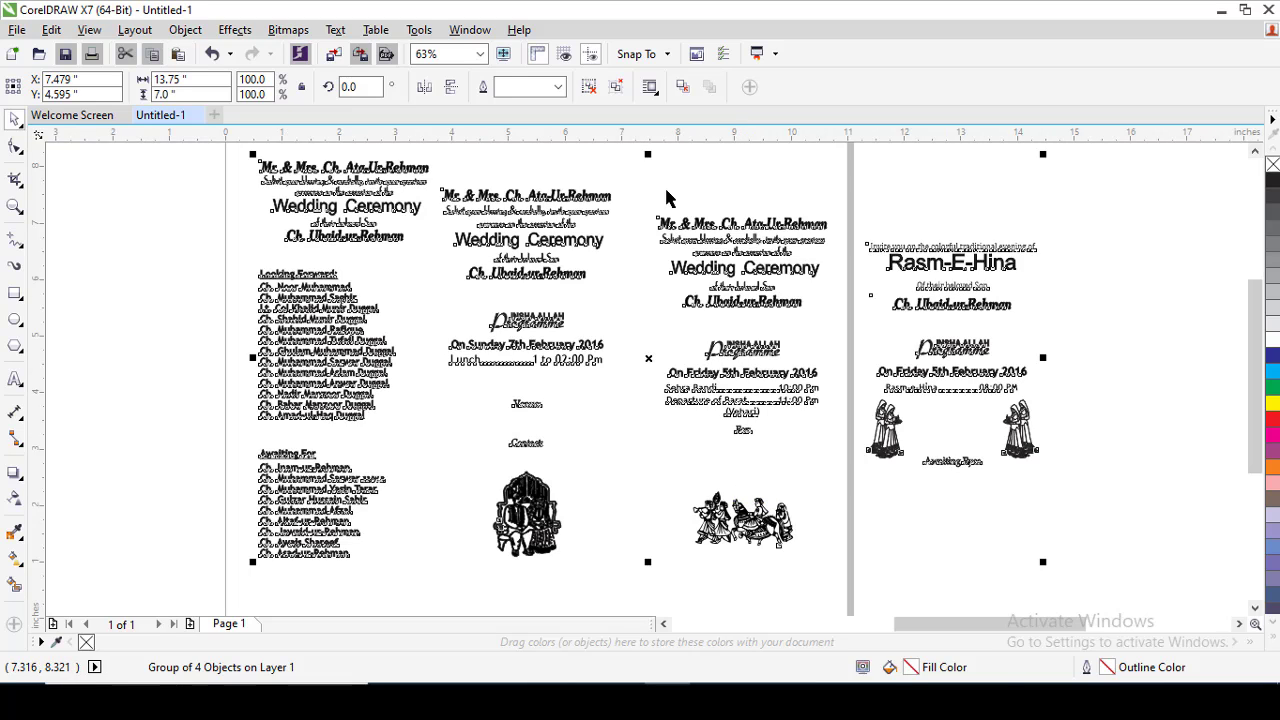
left_click(666, 188)
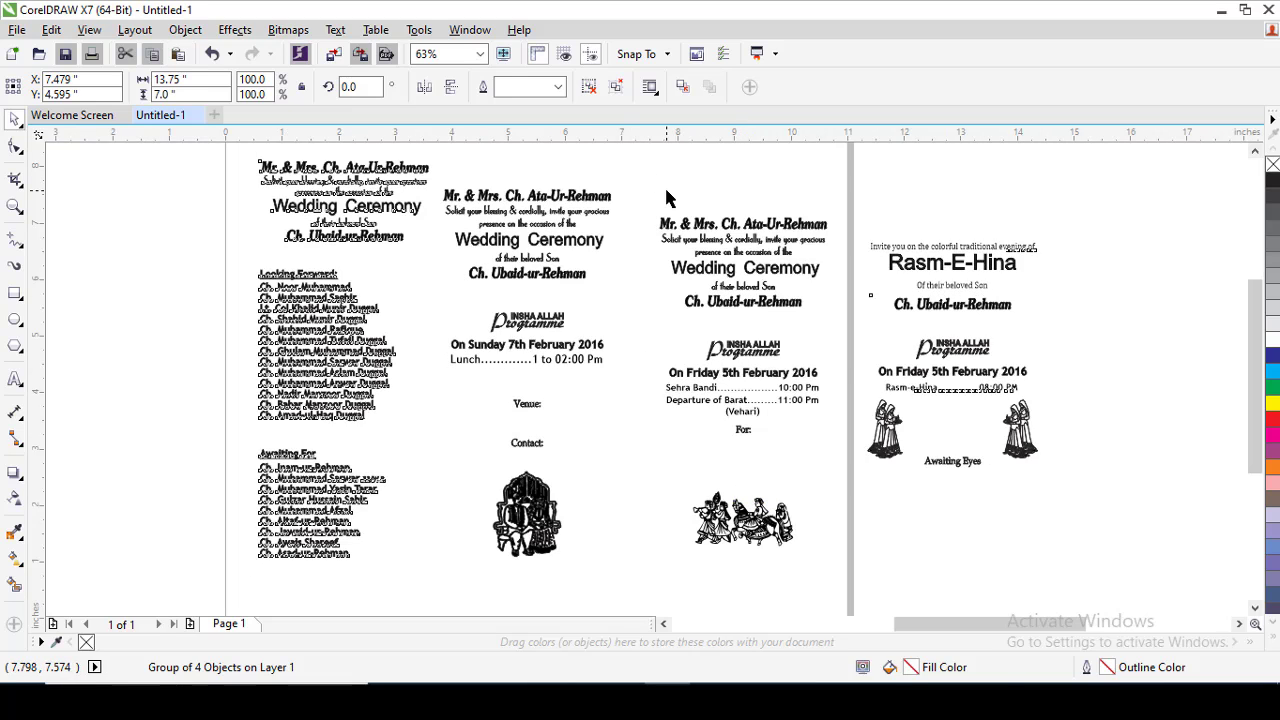
left_click(532, 375)
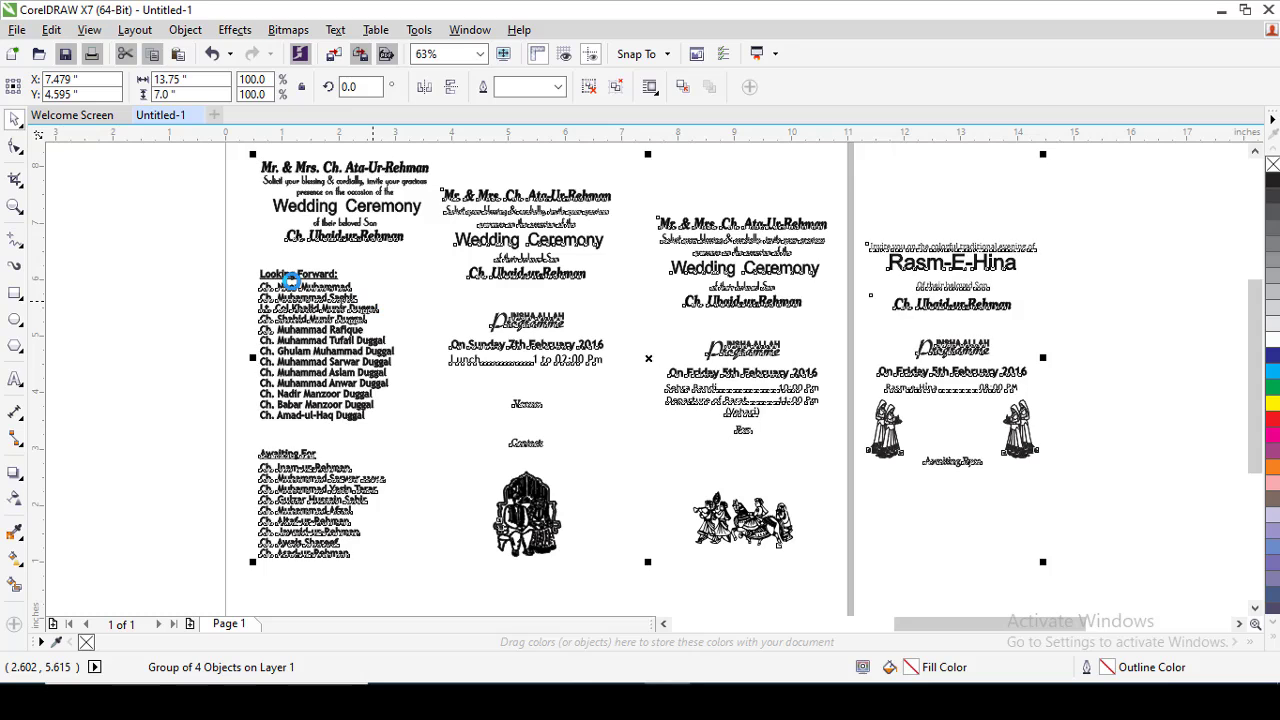
key("ctrl+u")
left_click(156, 224)
left_click(362, 232)
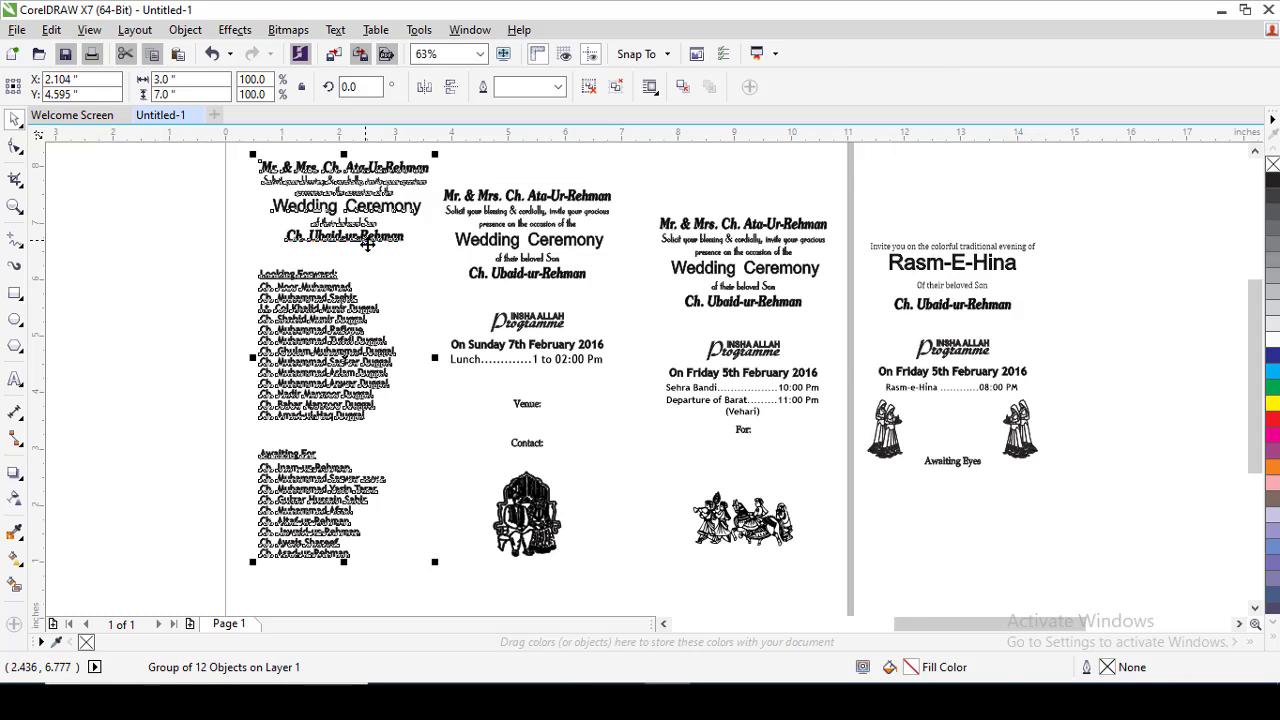
Switch the display to Wireframe view and select the cards one by one to check their outline frames.
left_click(92, 31)
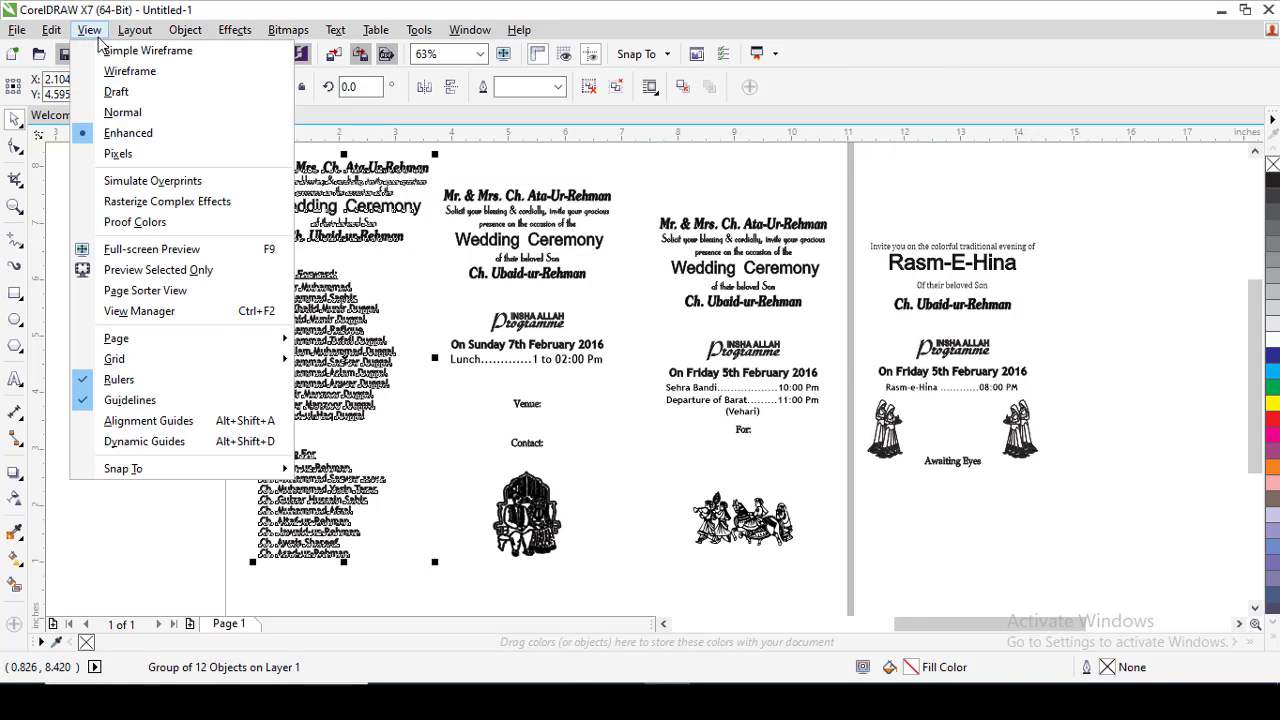
left_click(138, 78)
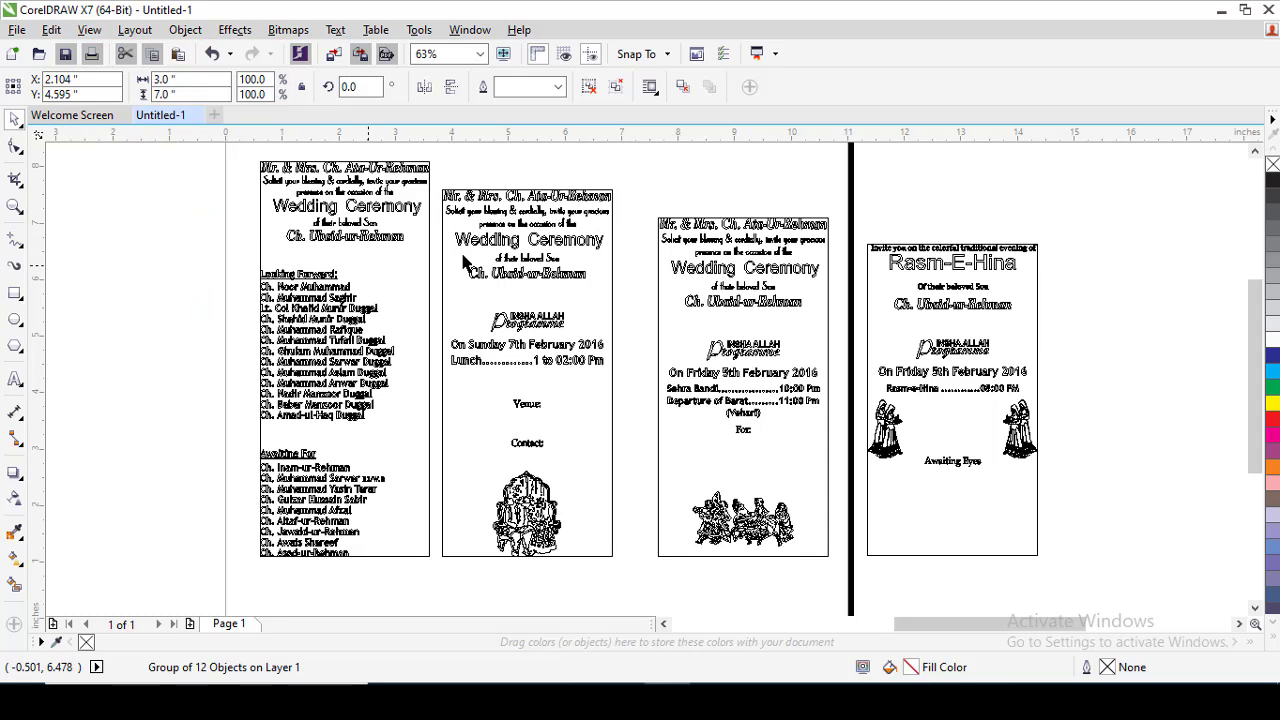
left_click(422, 176)
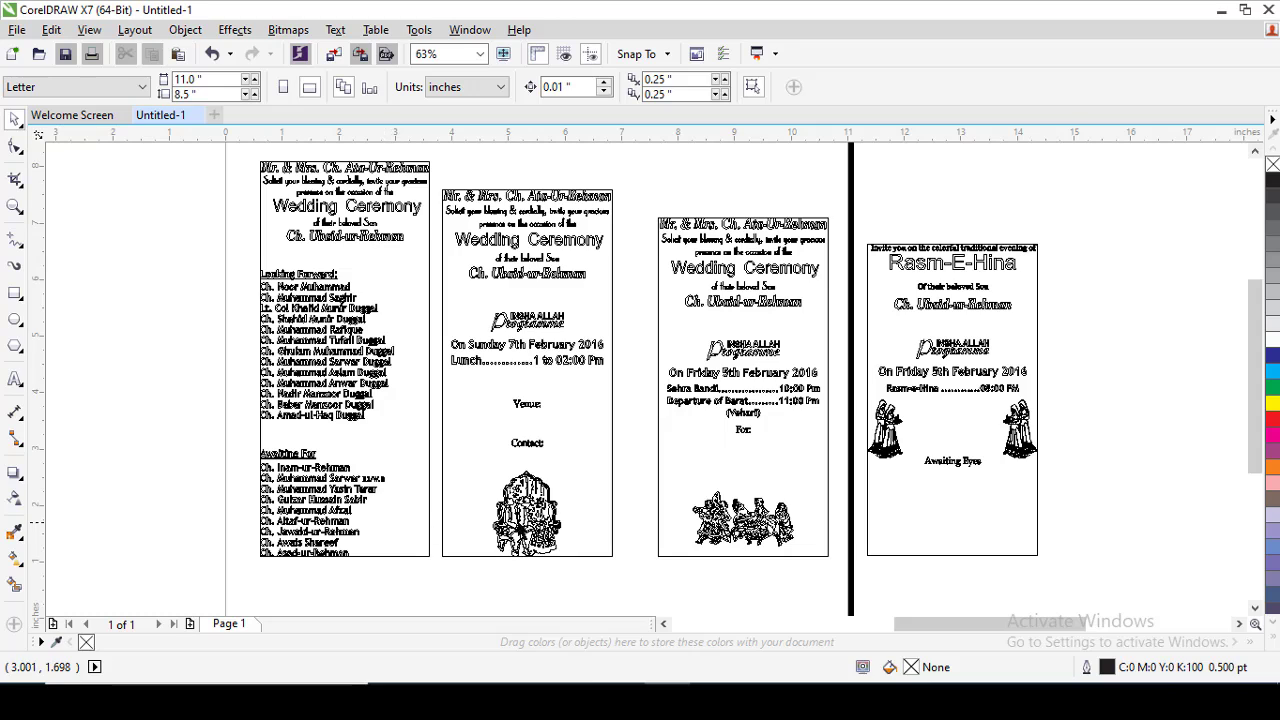
left_click(541, 521)
left_click(765, 271)
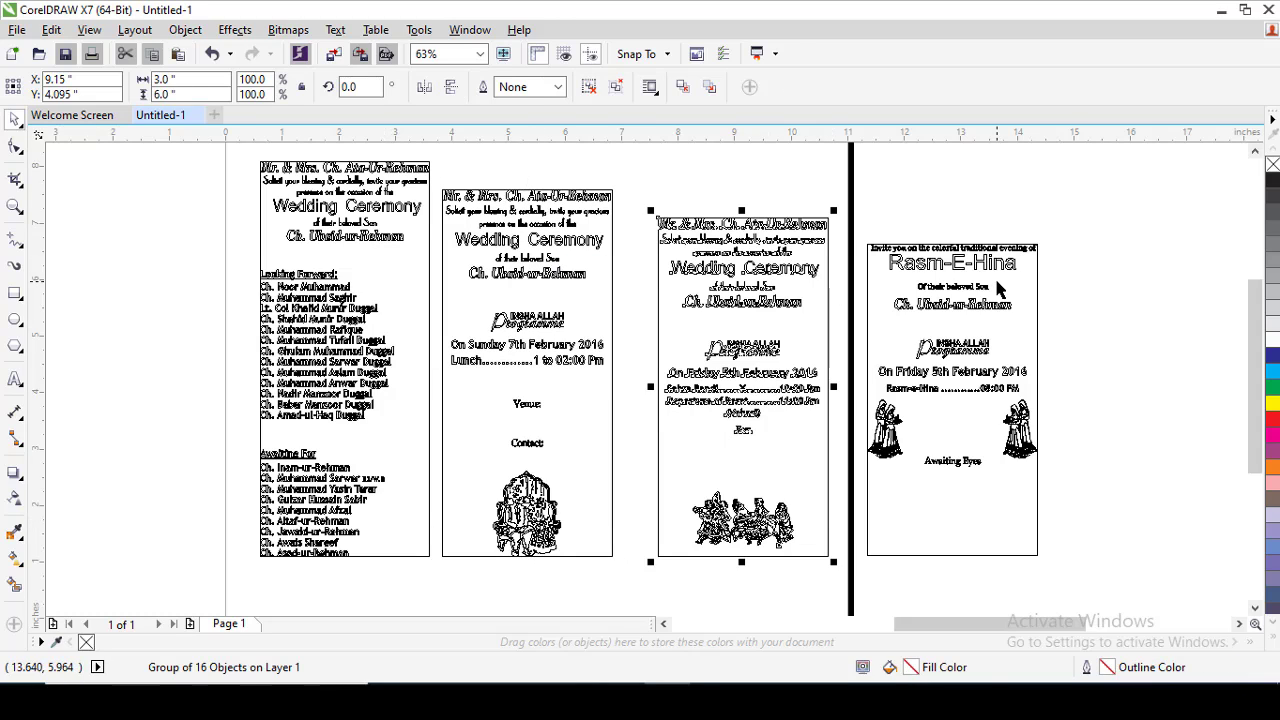
left_click(997, 283)
left_click(1134, 483)
left_click(564, 206)
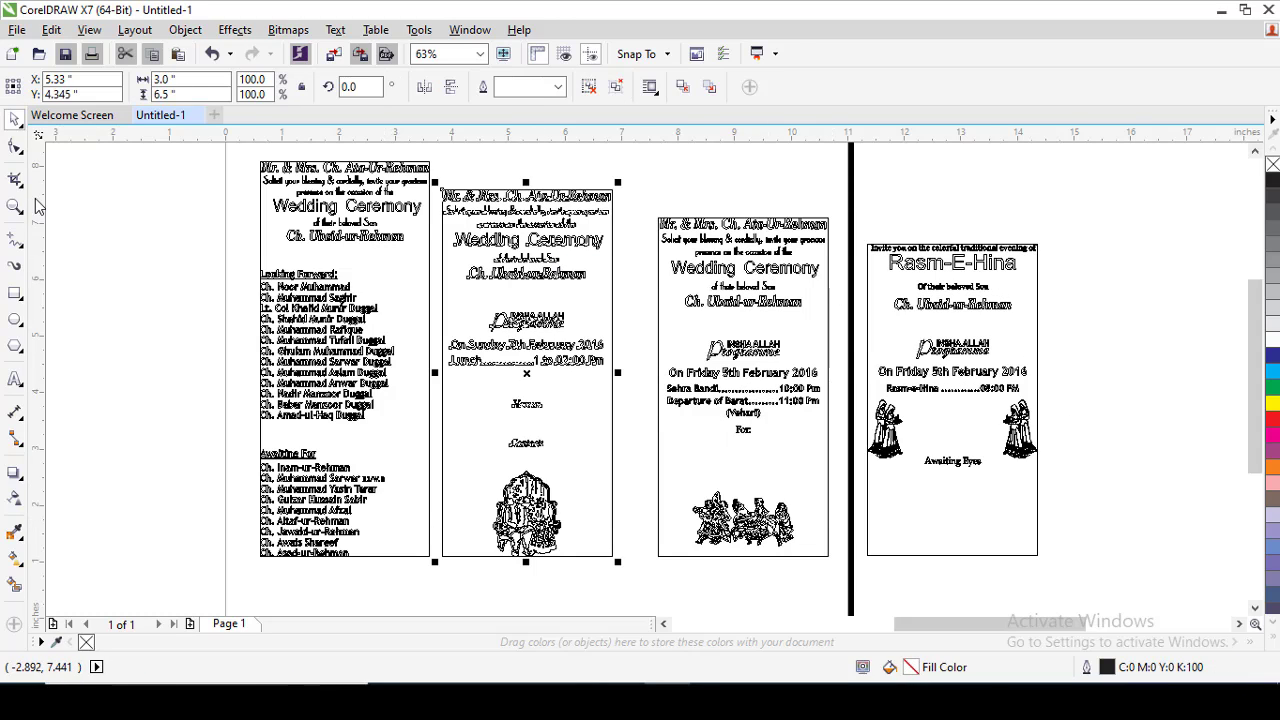
Ungroup all objects of the second invitation card so that its text lines can be edited individually.
left_click(14, 207)
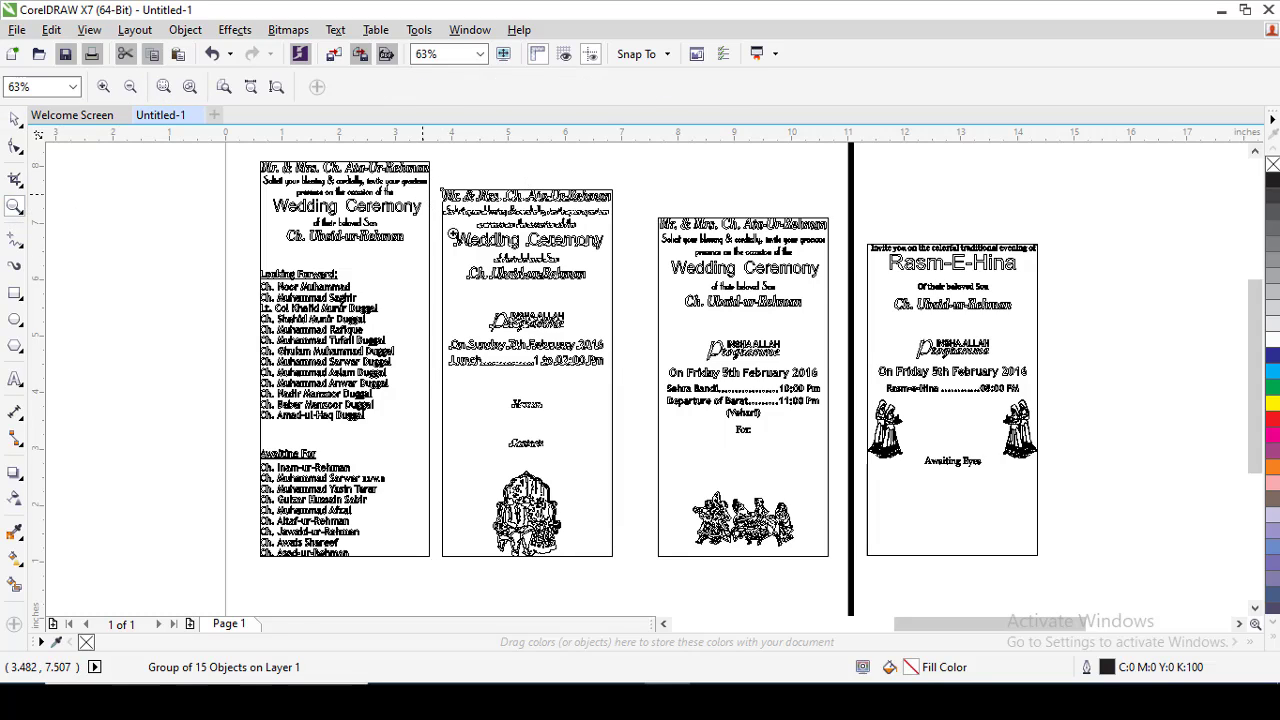
left_click_drag(630, 364, 630, 364)
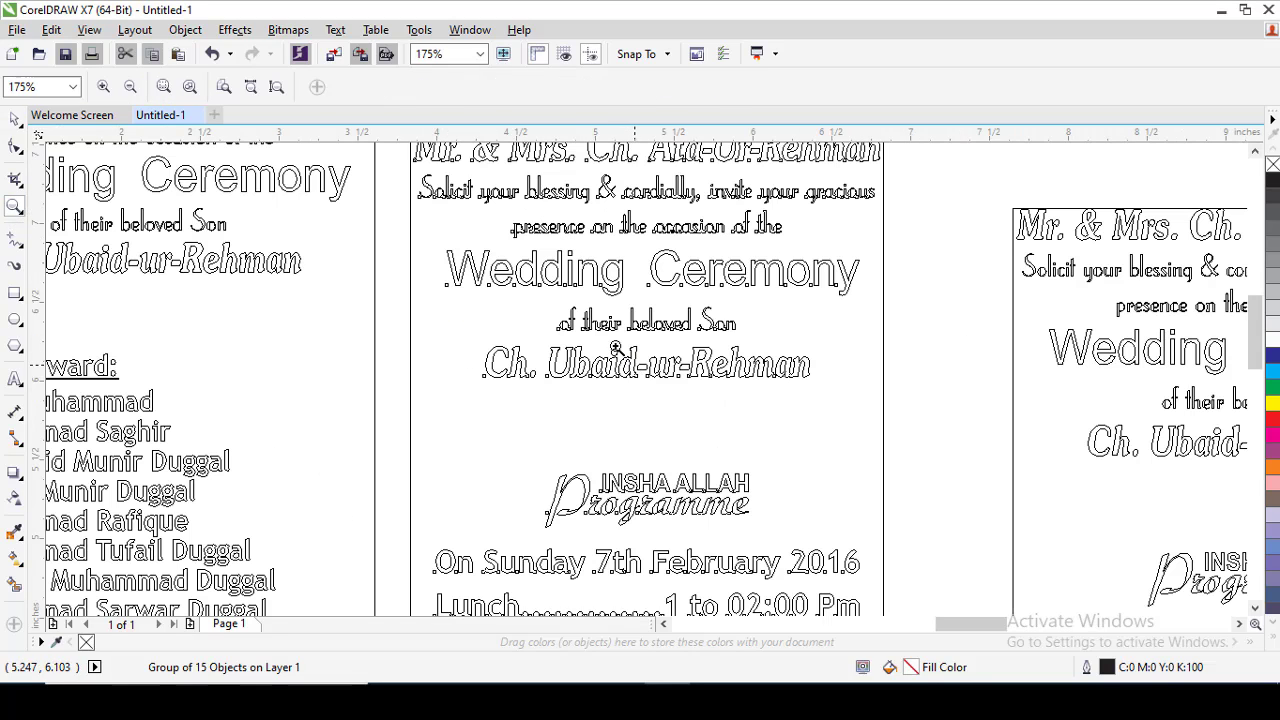
left_click(14, 120)
right_click(652, 280)
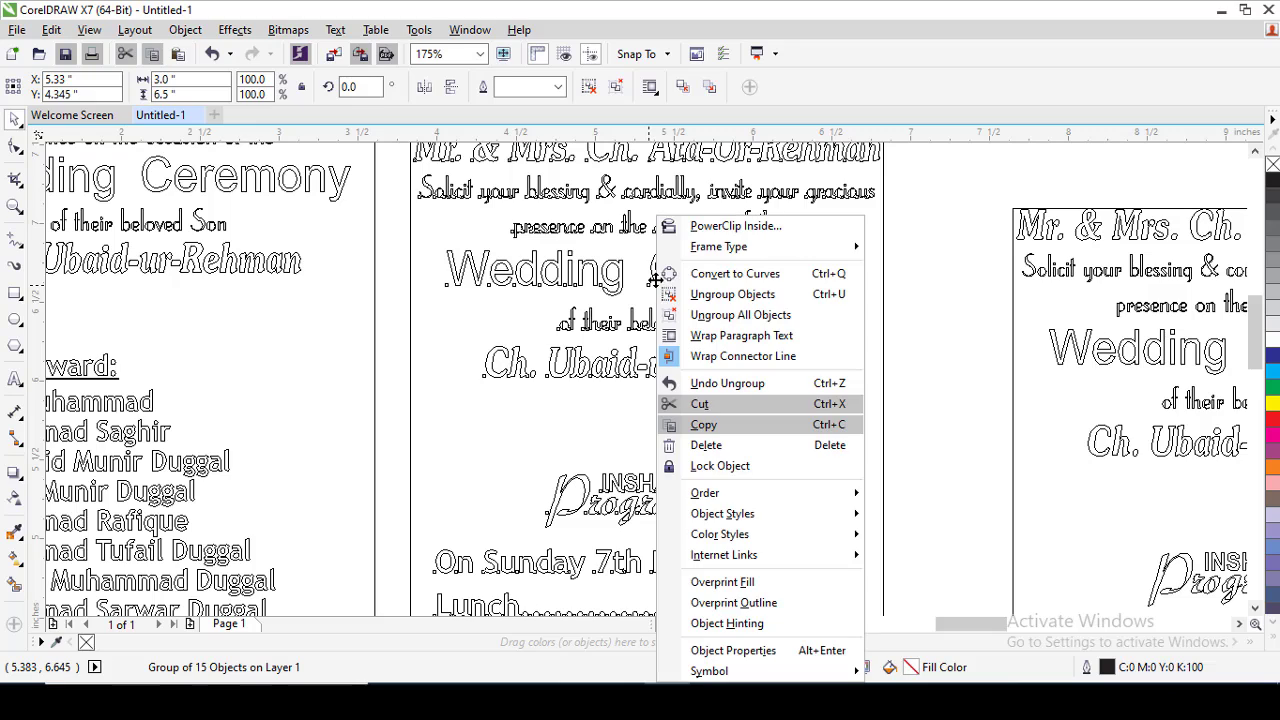
left_click(785, 310)
left_click(917, 308)
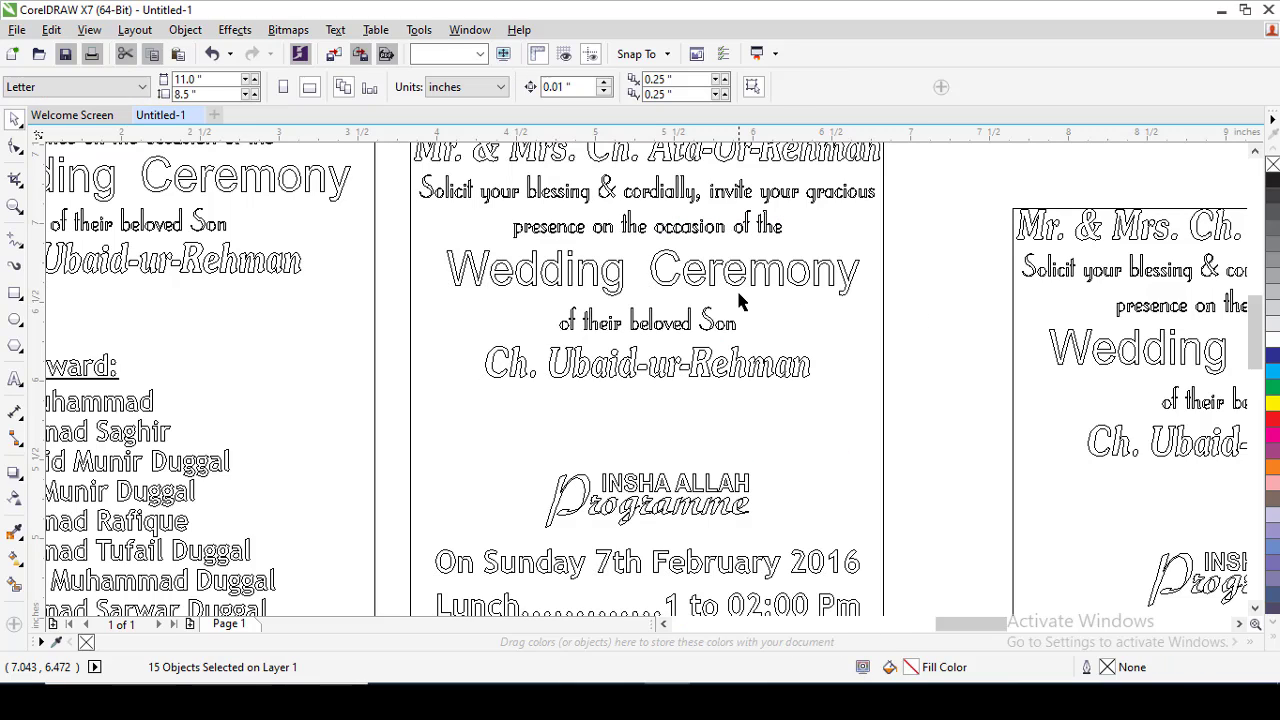
Replace the groom's name on the second card with the new full name and return the display to Enhanced view.
left_click(731, 372)
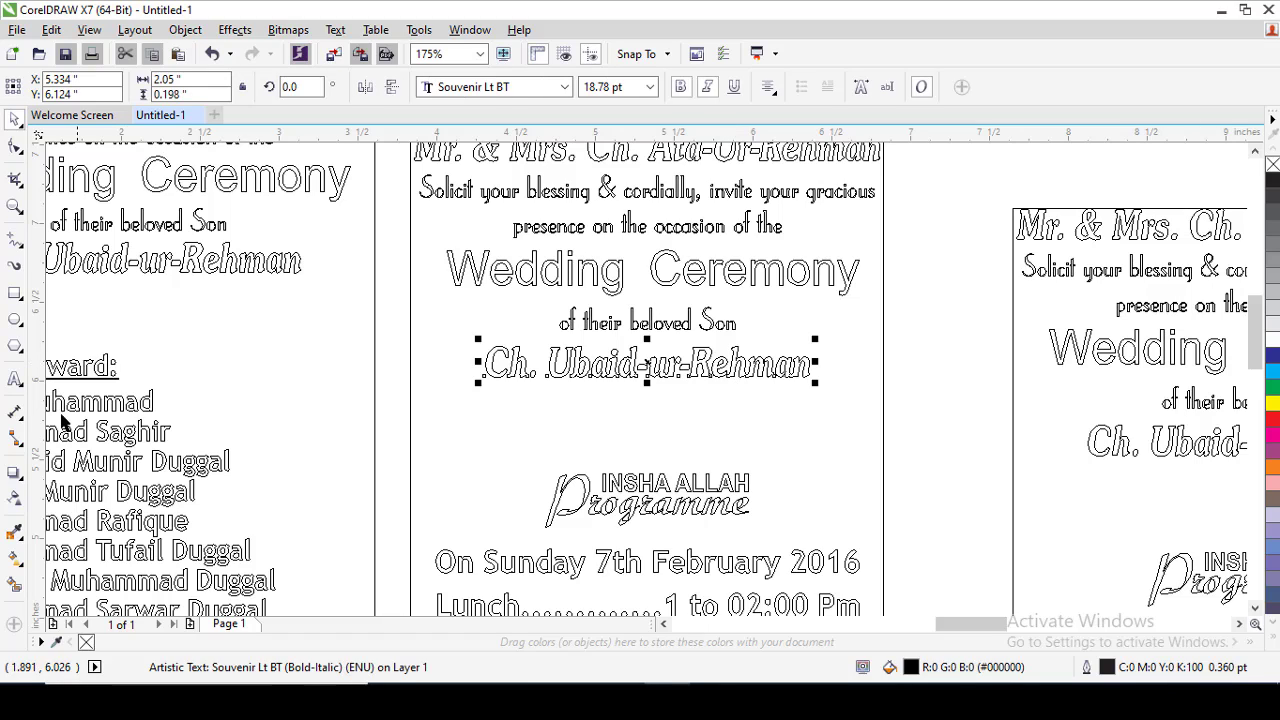
left_click(14, 378)
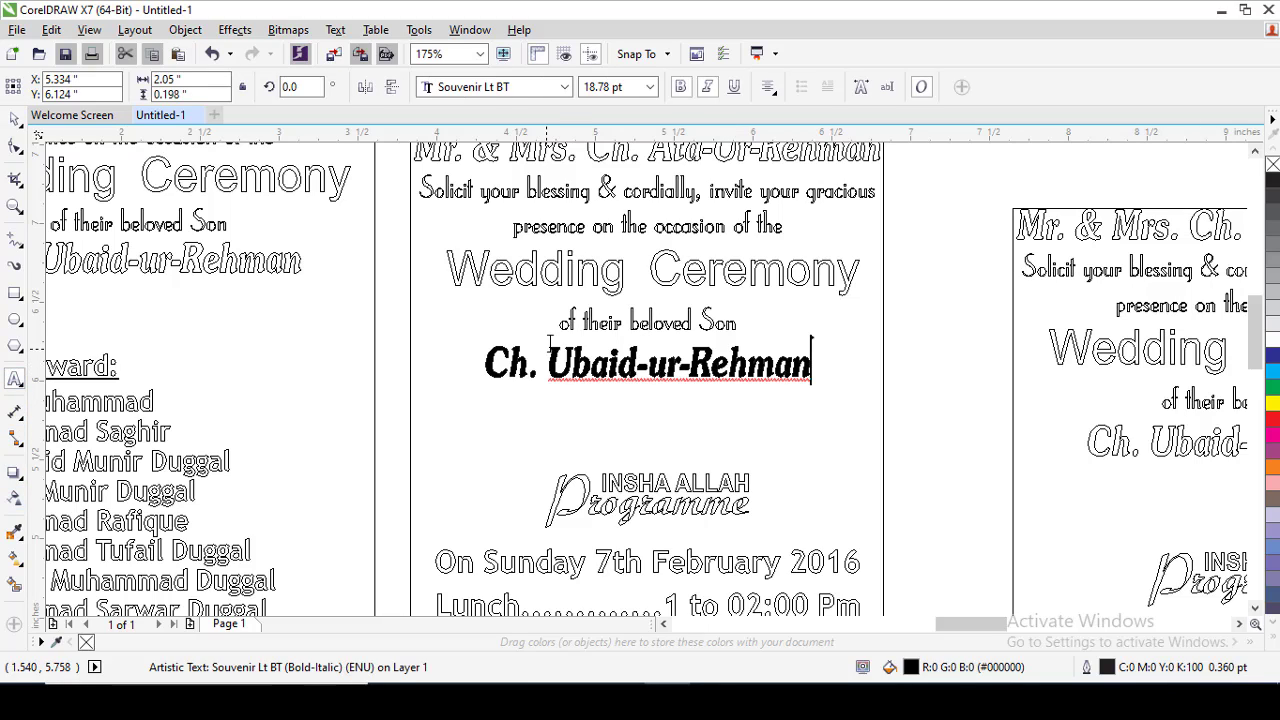
key("ctrl+a")
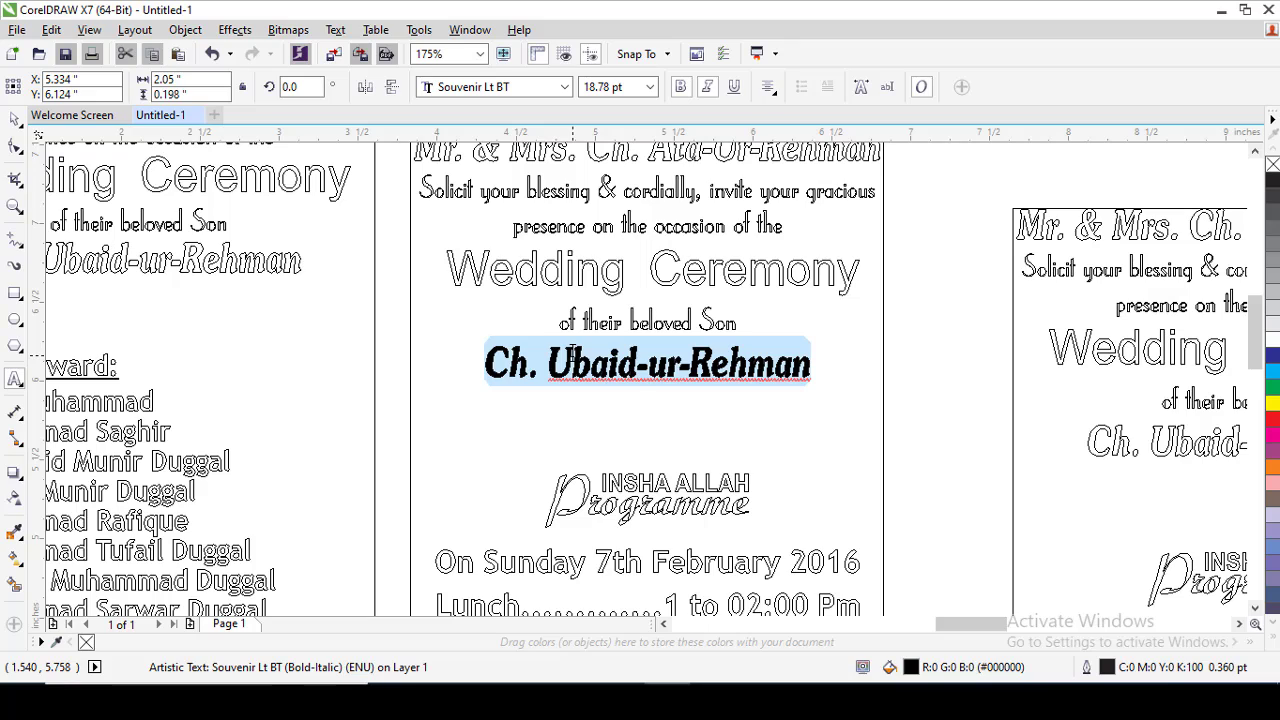
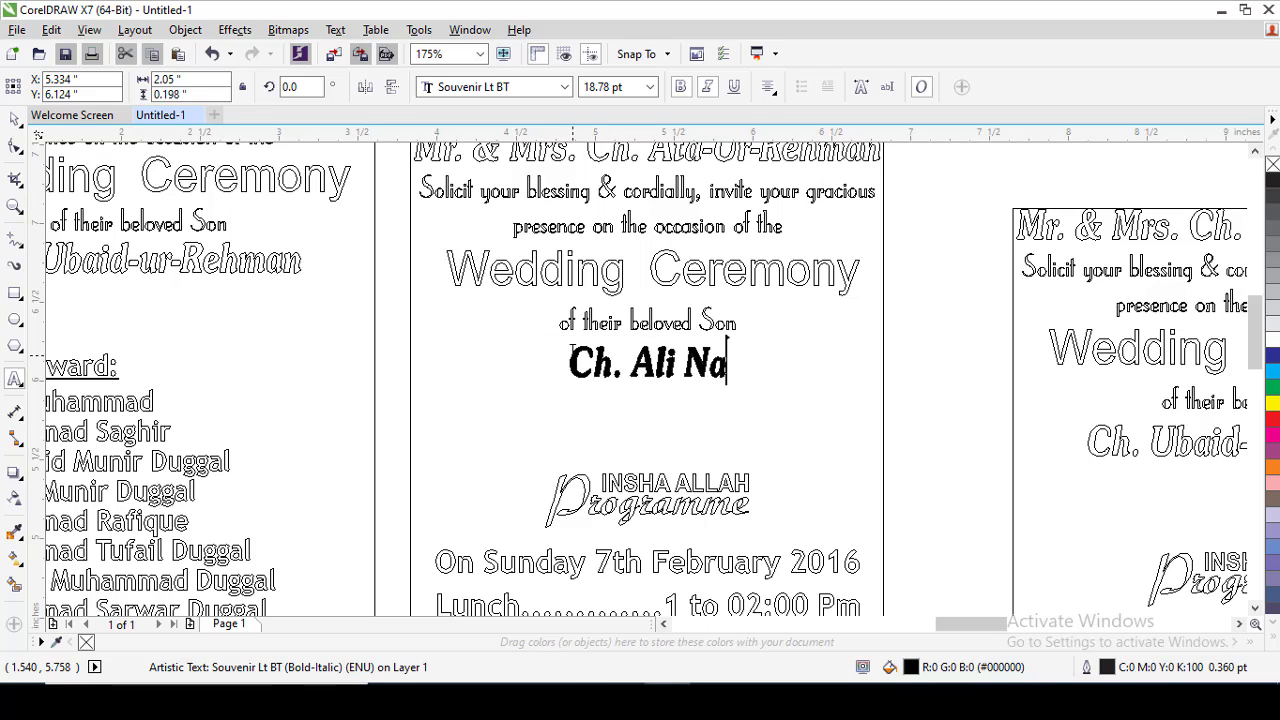
key("ctrl+space")
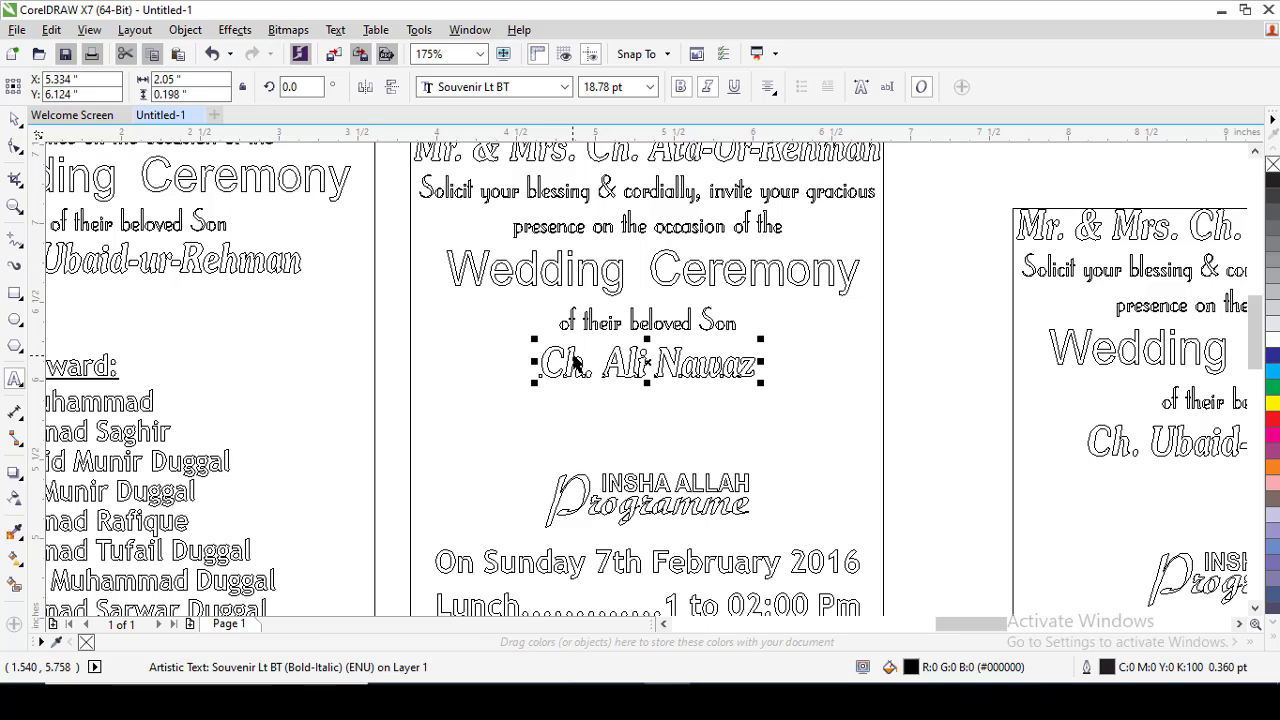
left_click(924, 352)
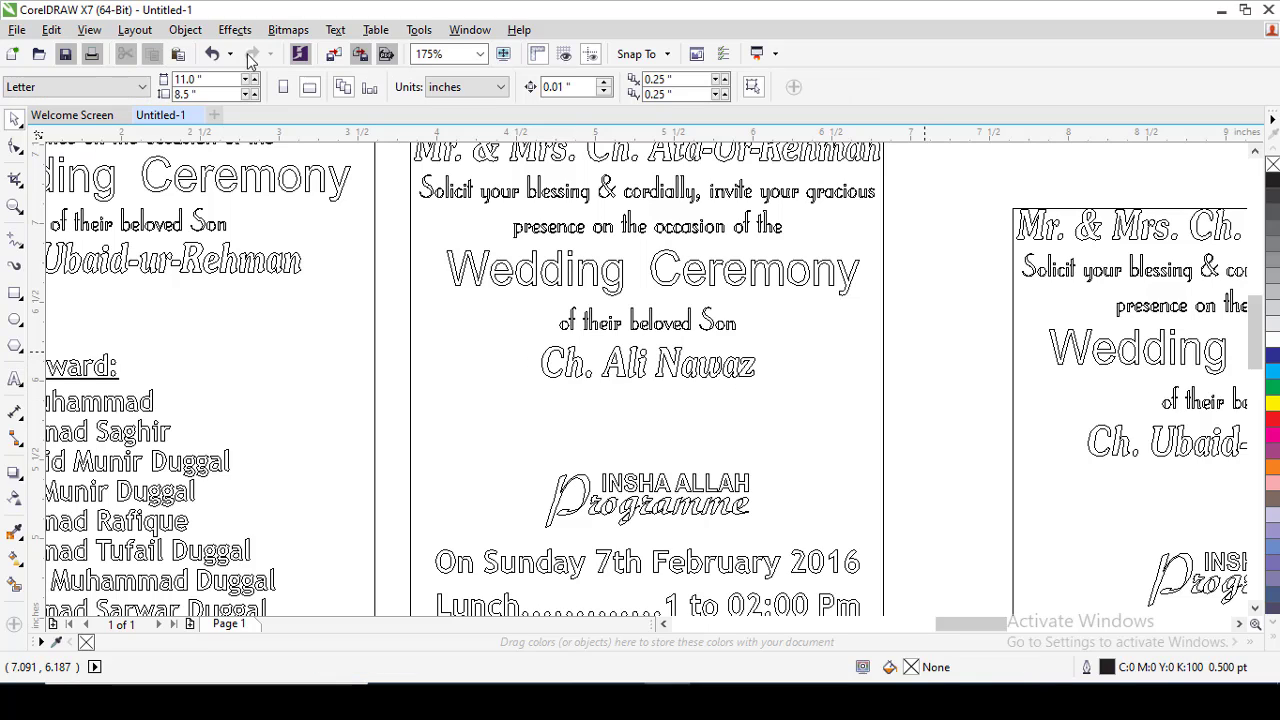
left_click(89, 29)
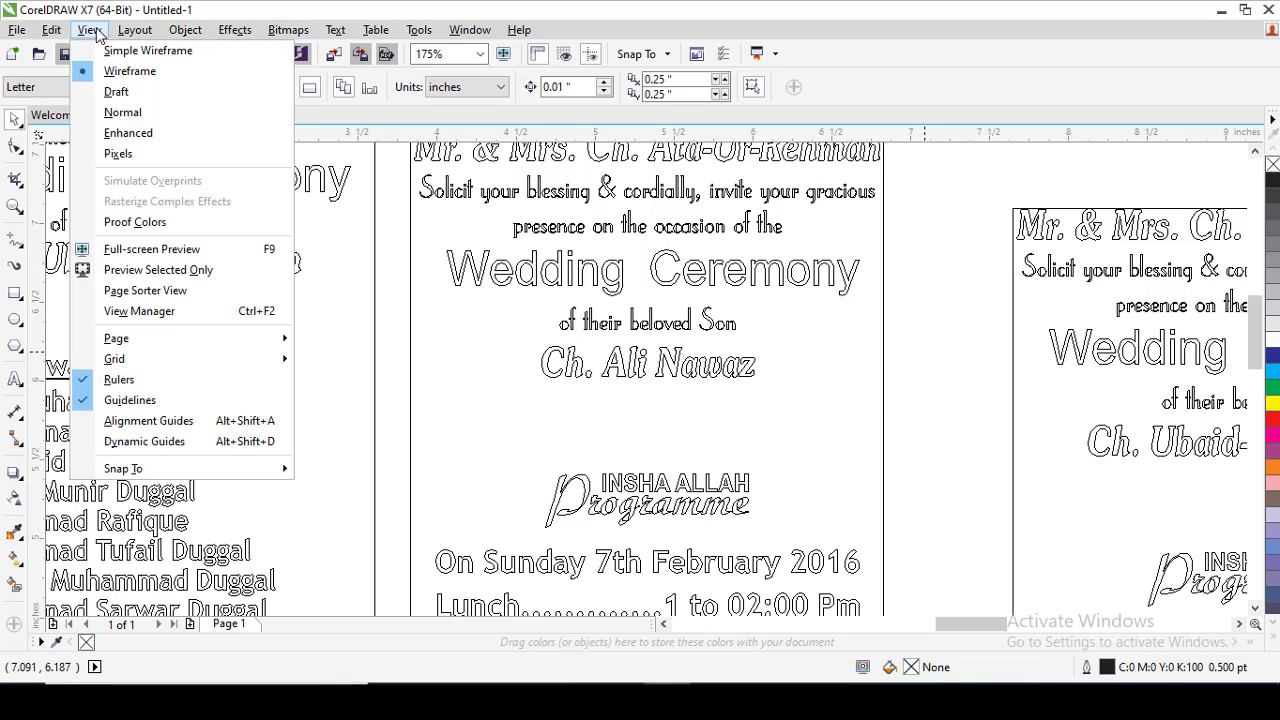
left_click(128, 133)
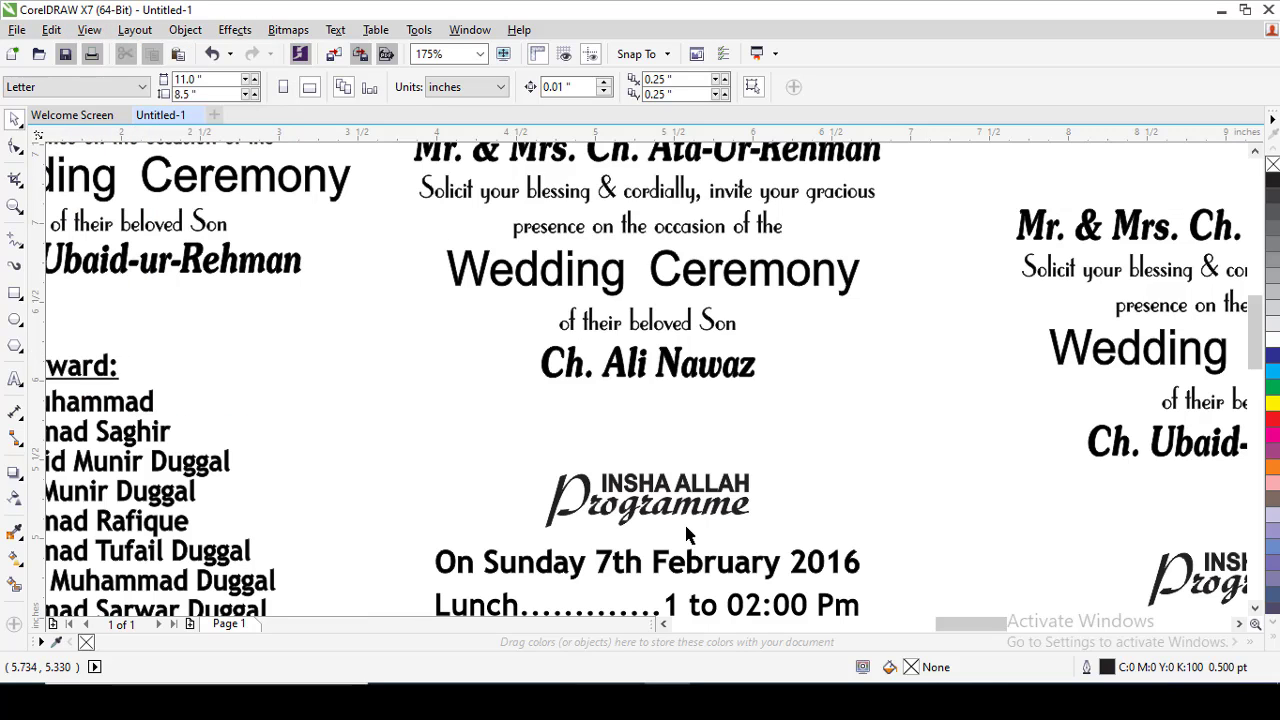
Change the weekday in the second card's programme date line to Friday.
left_click(660, 567)
scroll(655, 553, "down", 3)
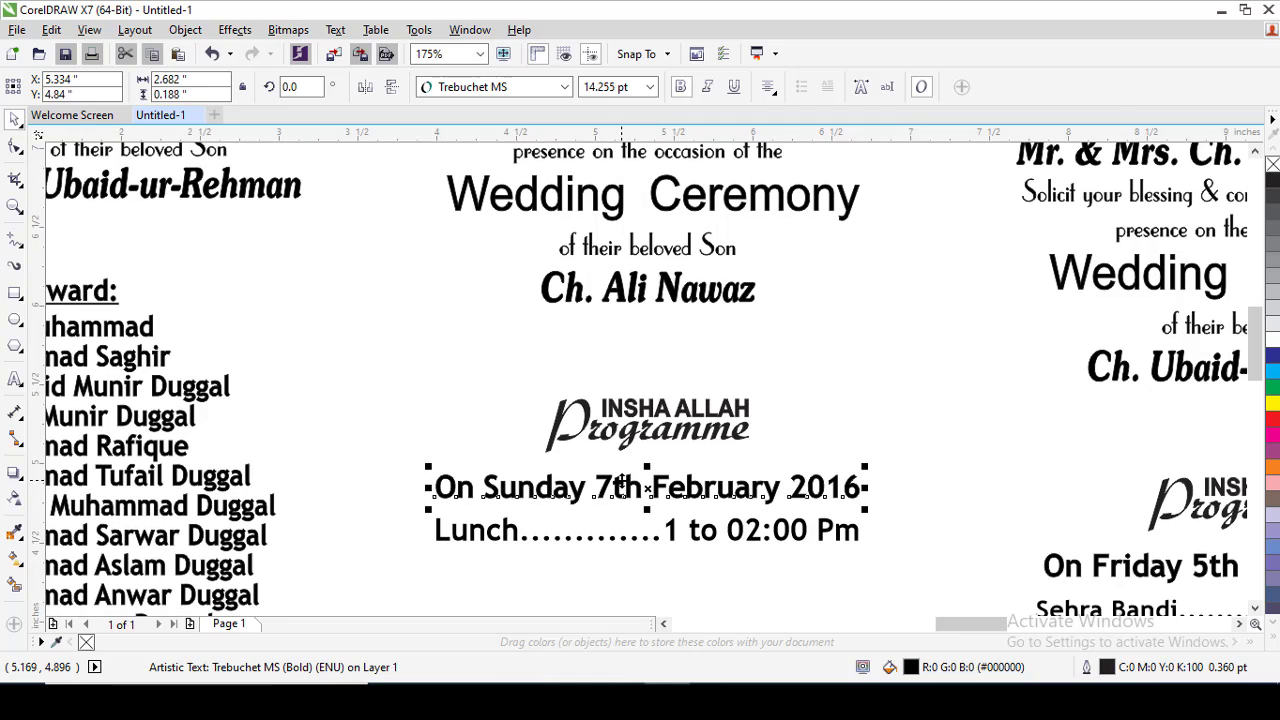
double_click(623, 486)
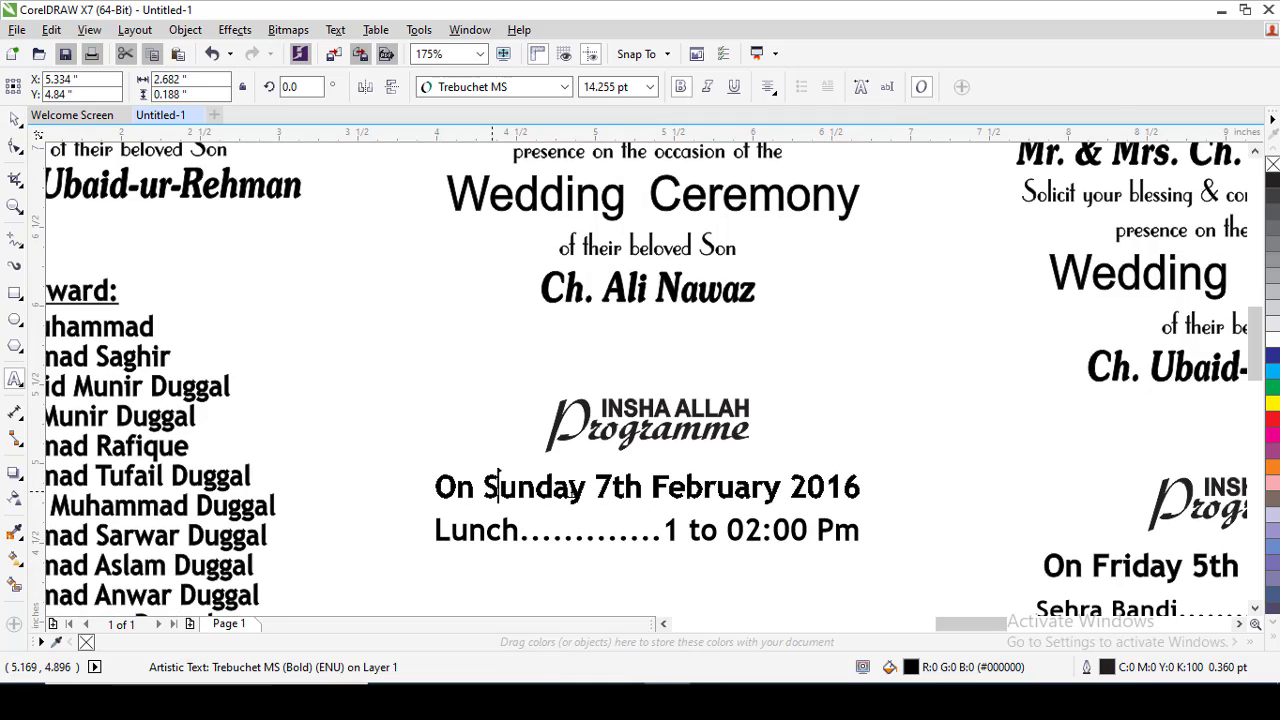
left_click_drag(497, 487, 587, 488)
type("S")
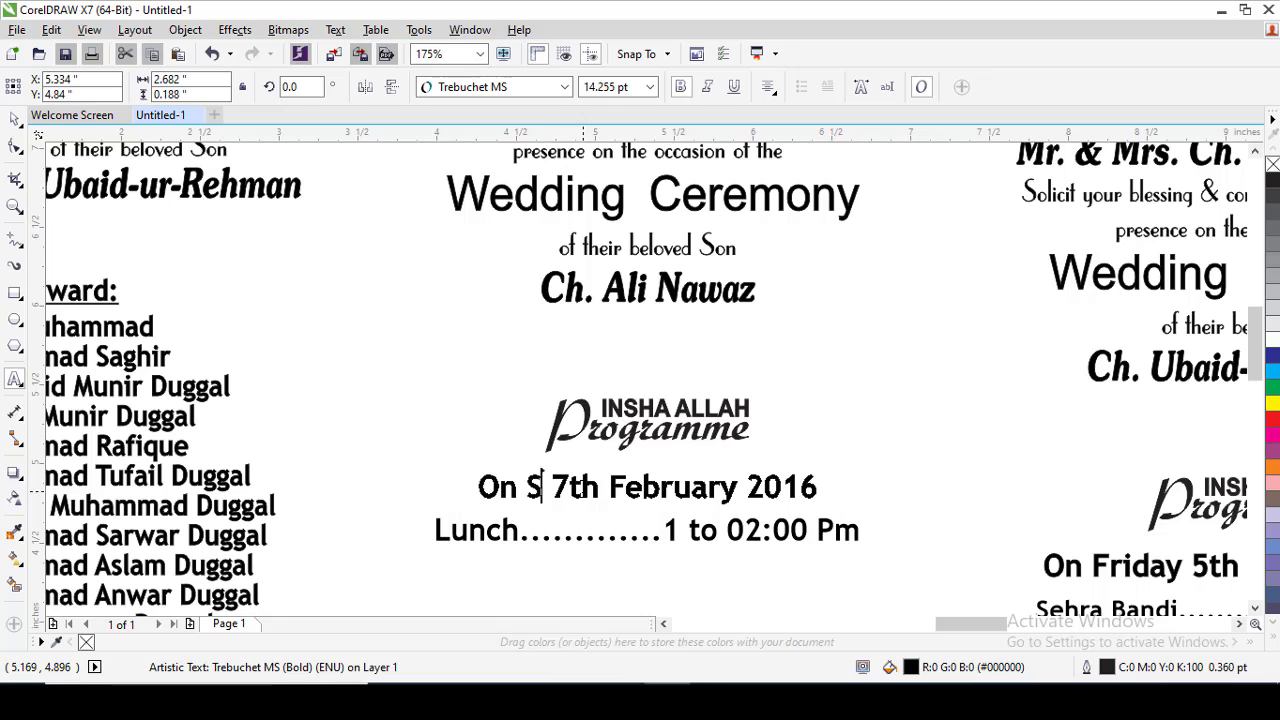
key("BackSpace")
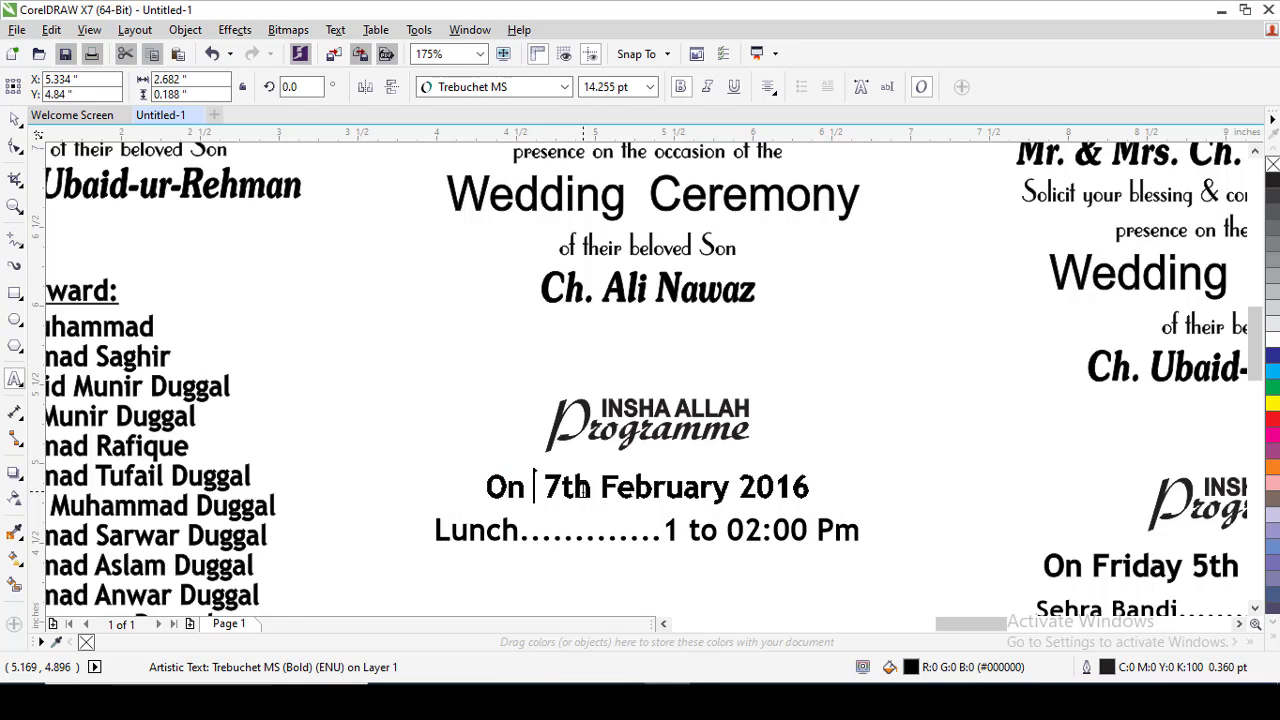
type("Friday")
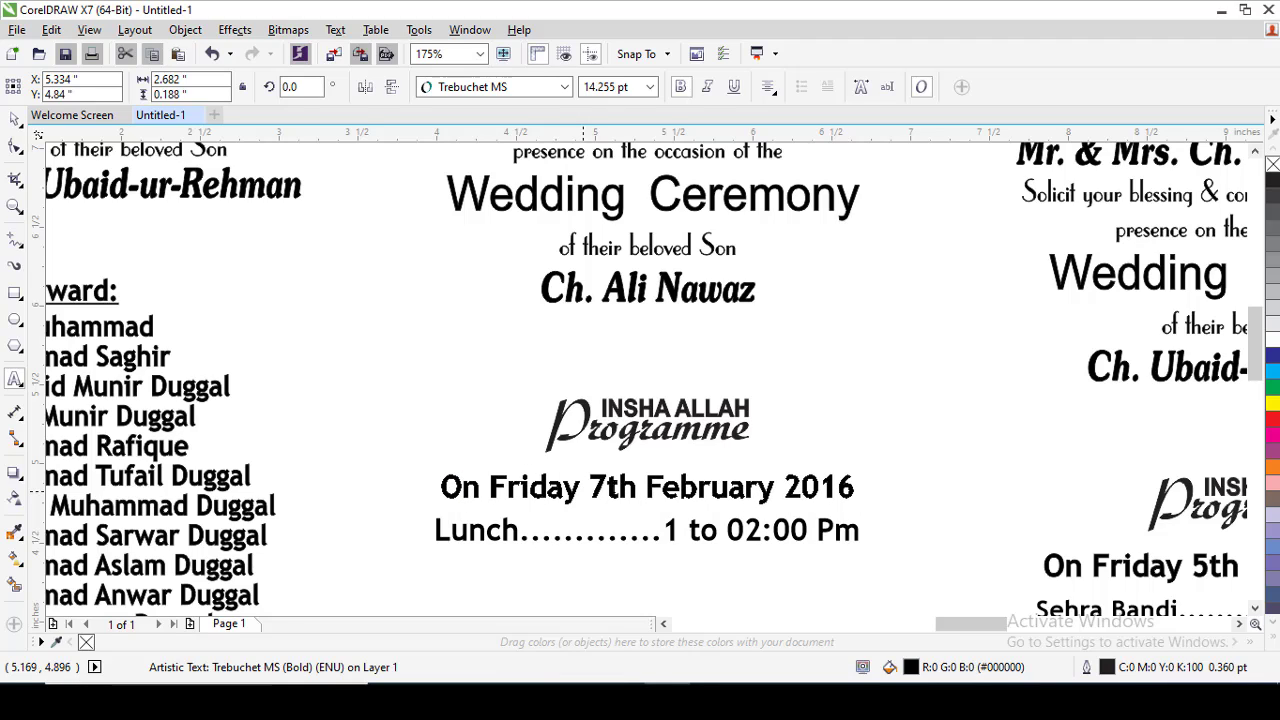
Set the month to October and the year to 2020 in the second card's date line.
left_click_drag(588, 487, 750, 487)
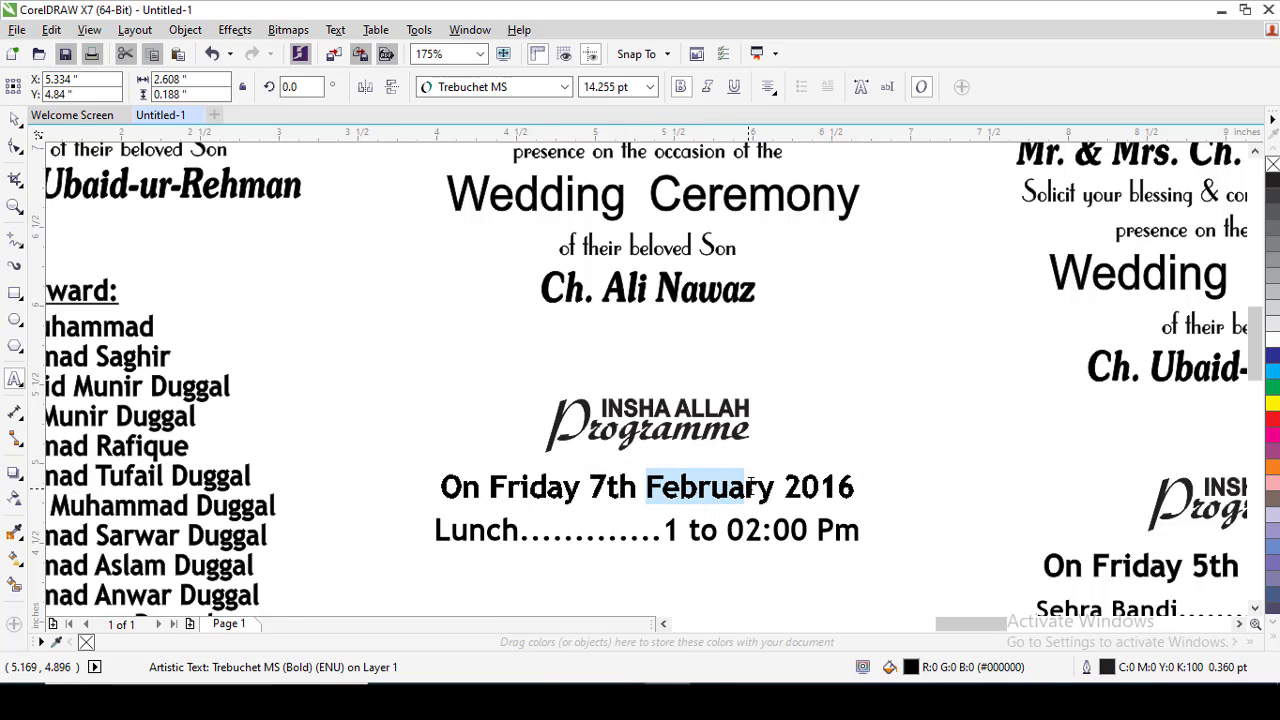
type("October")
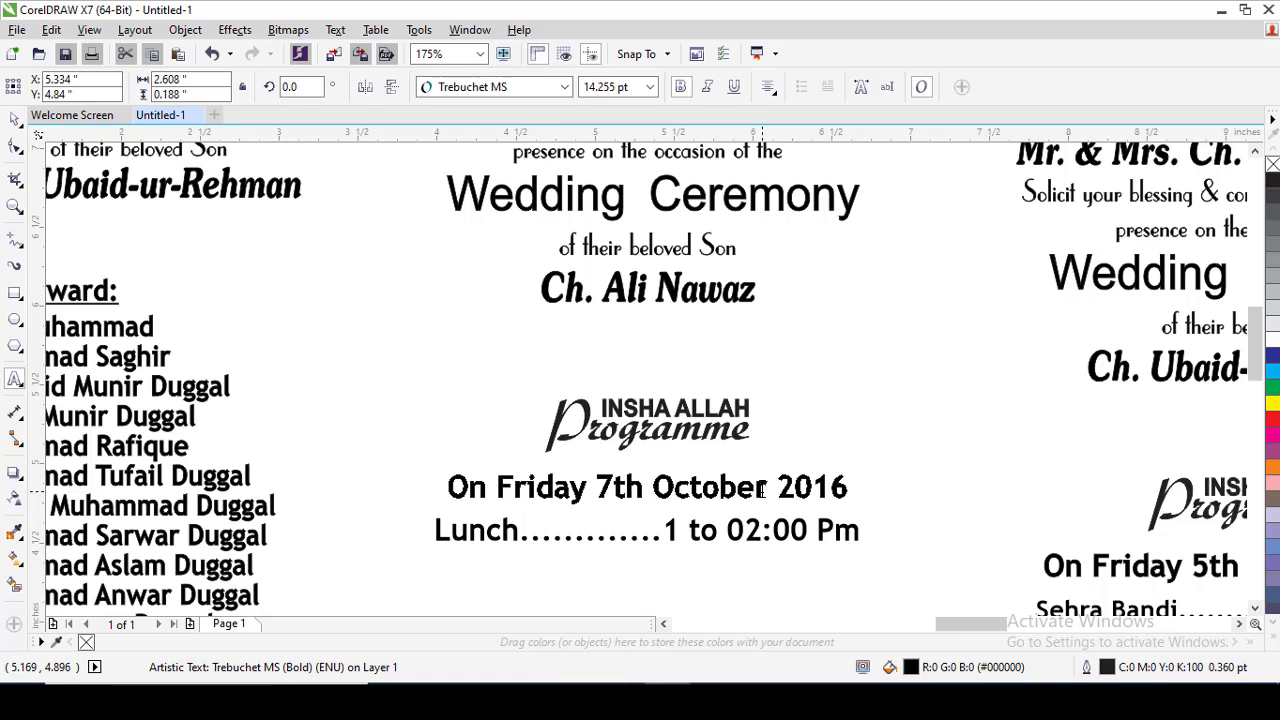
key("BackSpace")
key("BackSpace")
type("20")
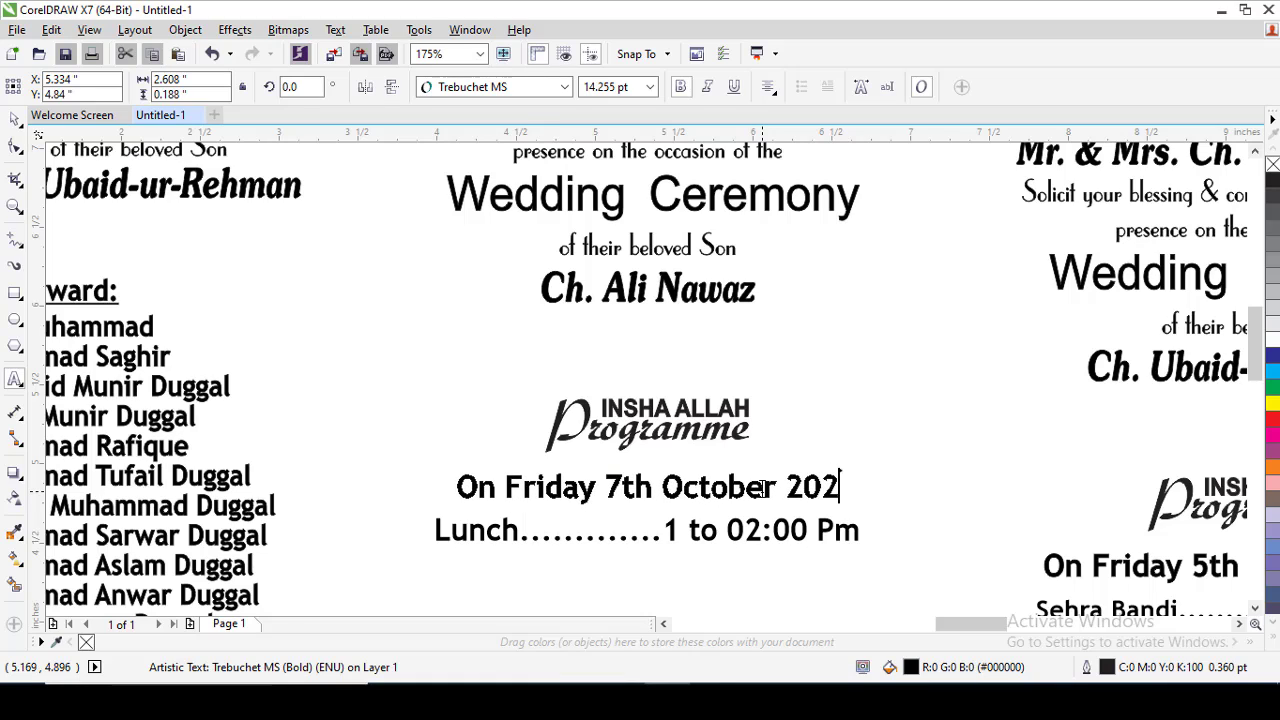
key("Escape")
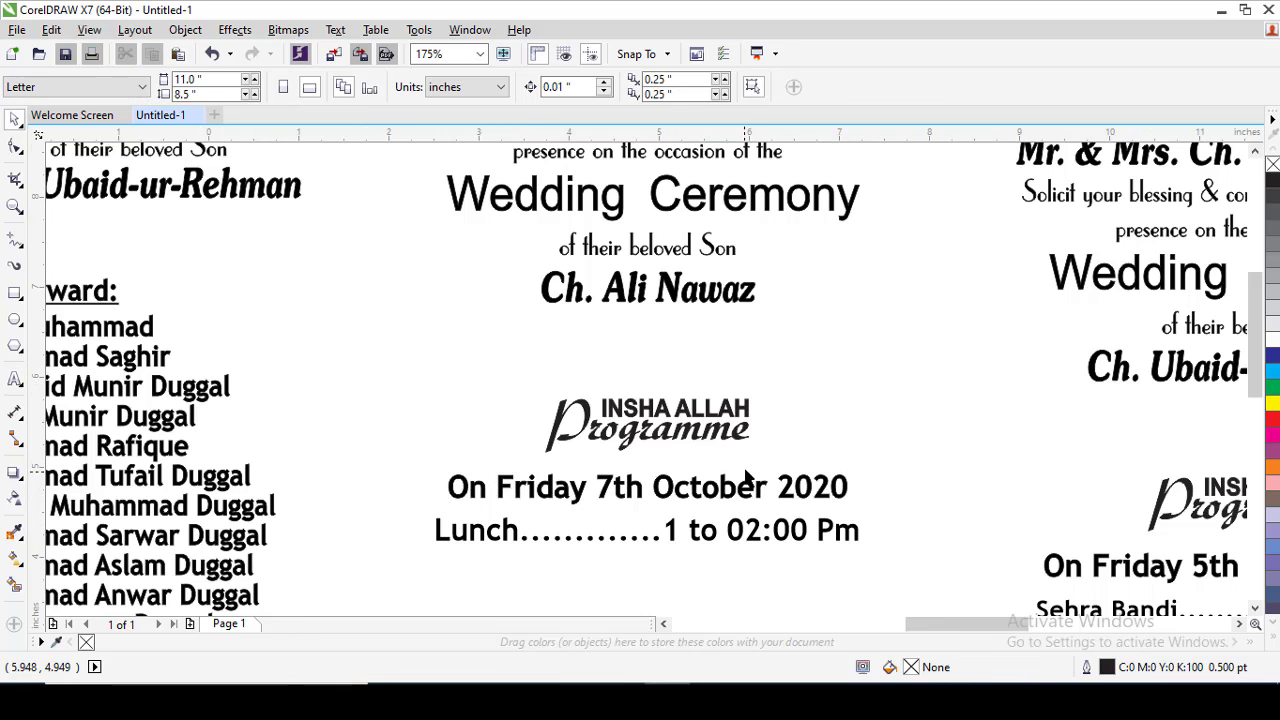
Group all text lines and the couple illustration of the second card together again.
scroll(745, 480, "down", 3)
scroll(820, 275, "down", 2)
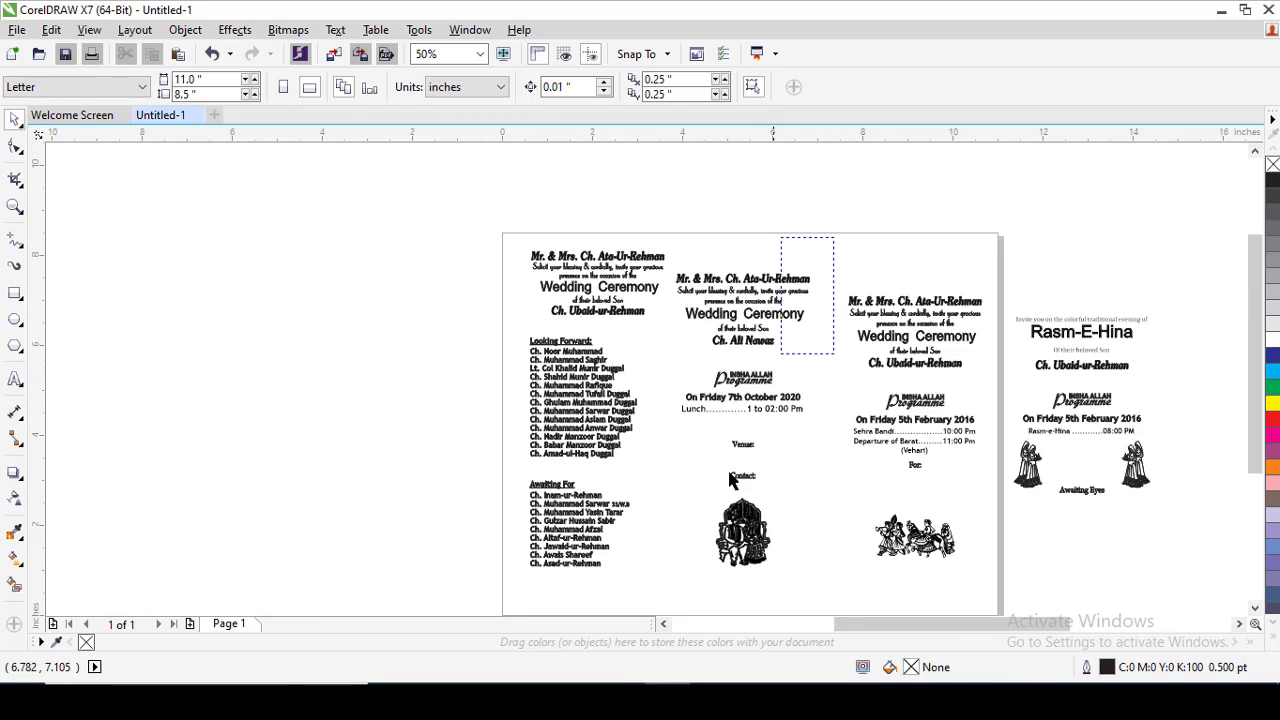
left_click_drag(730, 480, 680, 591)
key("ctrl+g")
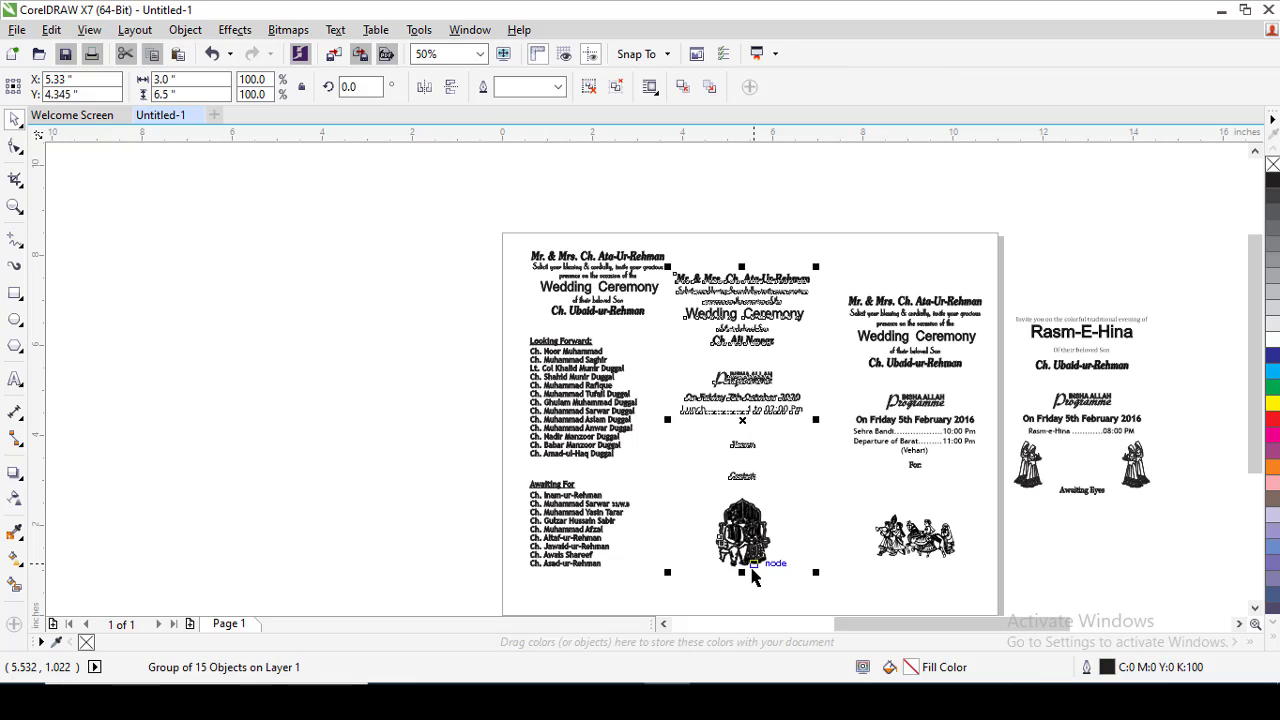
scroll(800, 566, "up", 4)
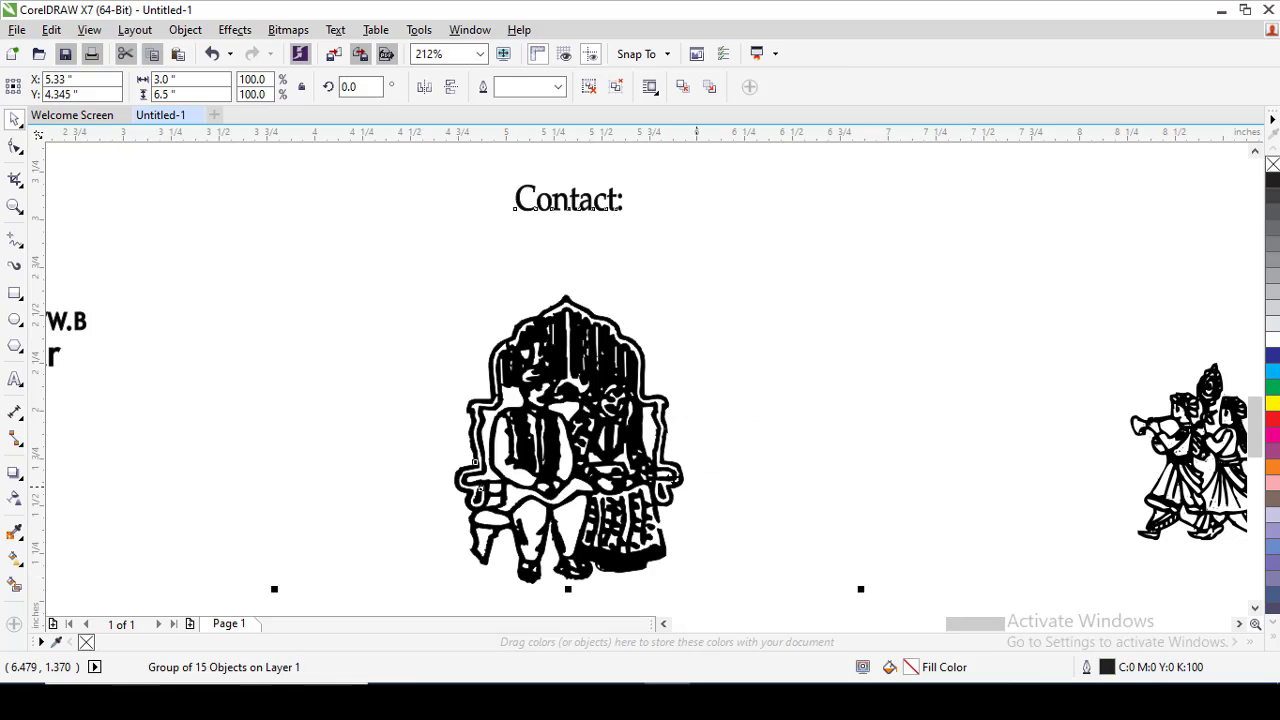
left_click(613, 566, "ctrl")
left_click(777, 366)
key("F4")
key("F2")
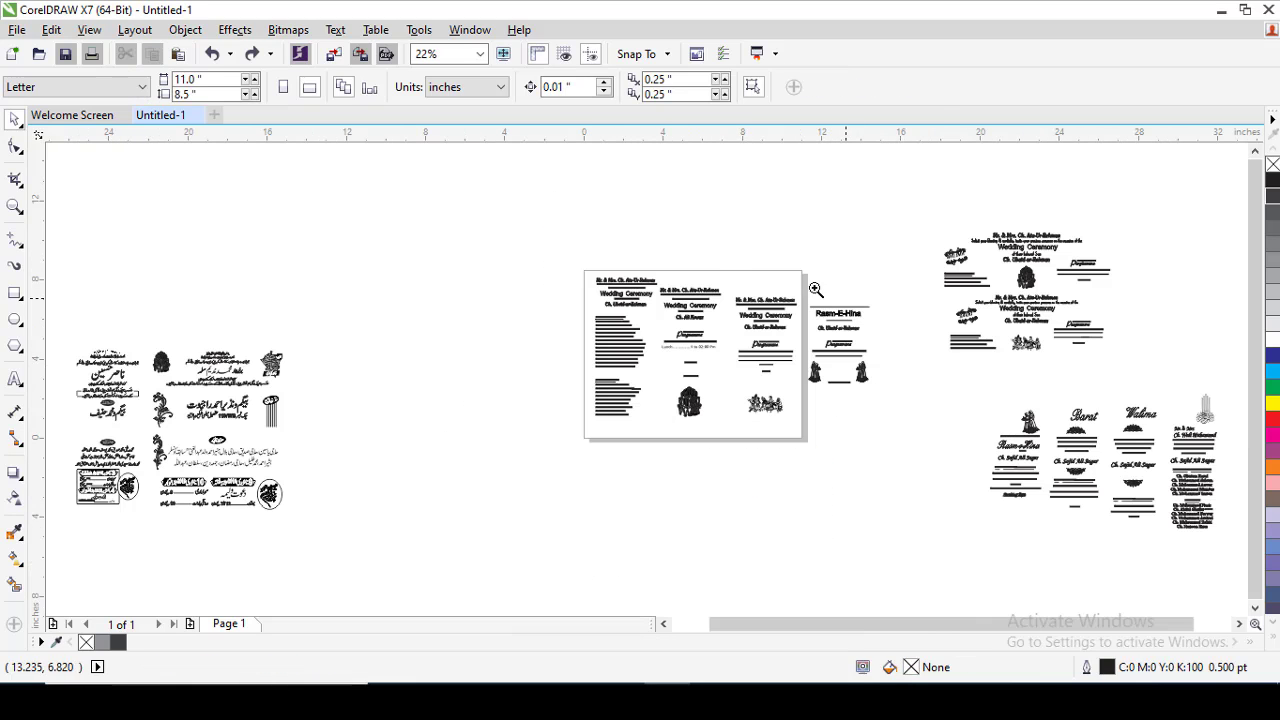
Ungroup the second card and place a copy of its "Venue:" line directly below the original.
left_click_drag(709, 263, 886, 408)
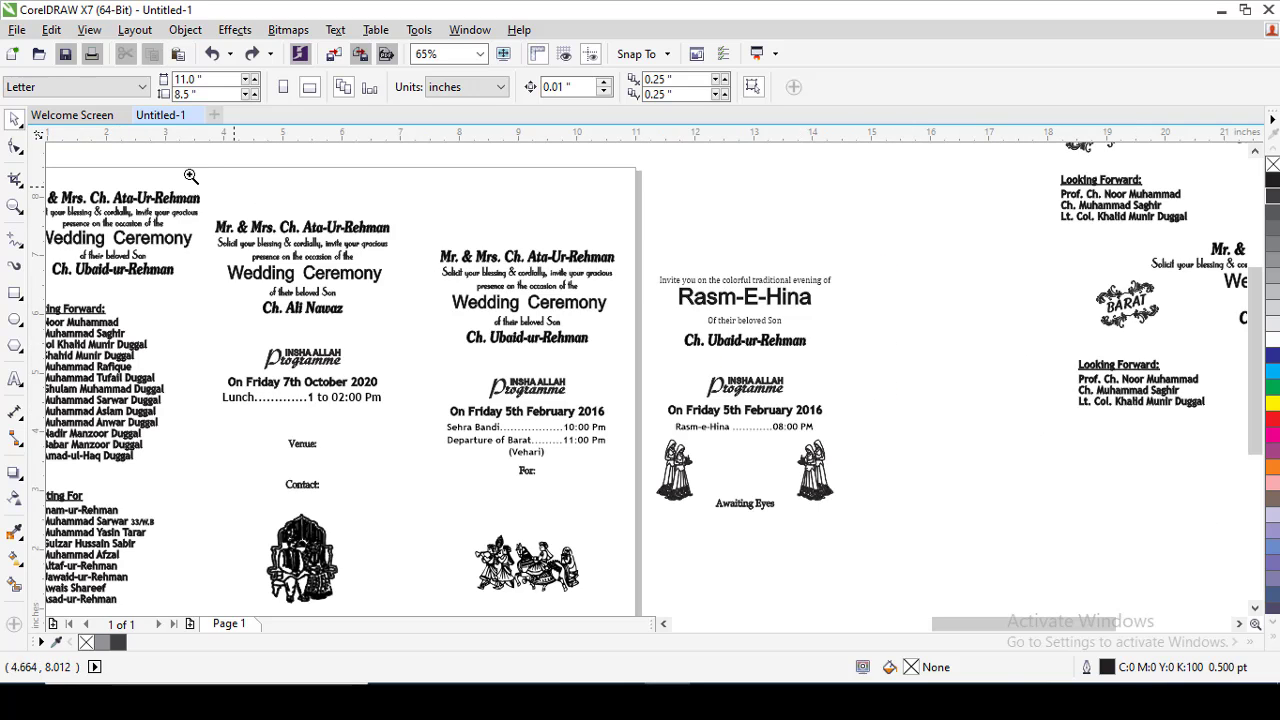
scroll(900, 345, "up", 1)
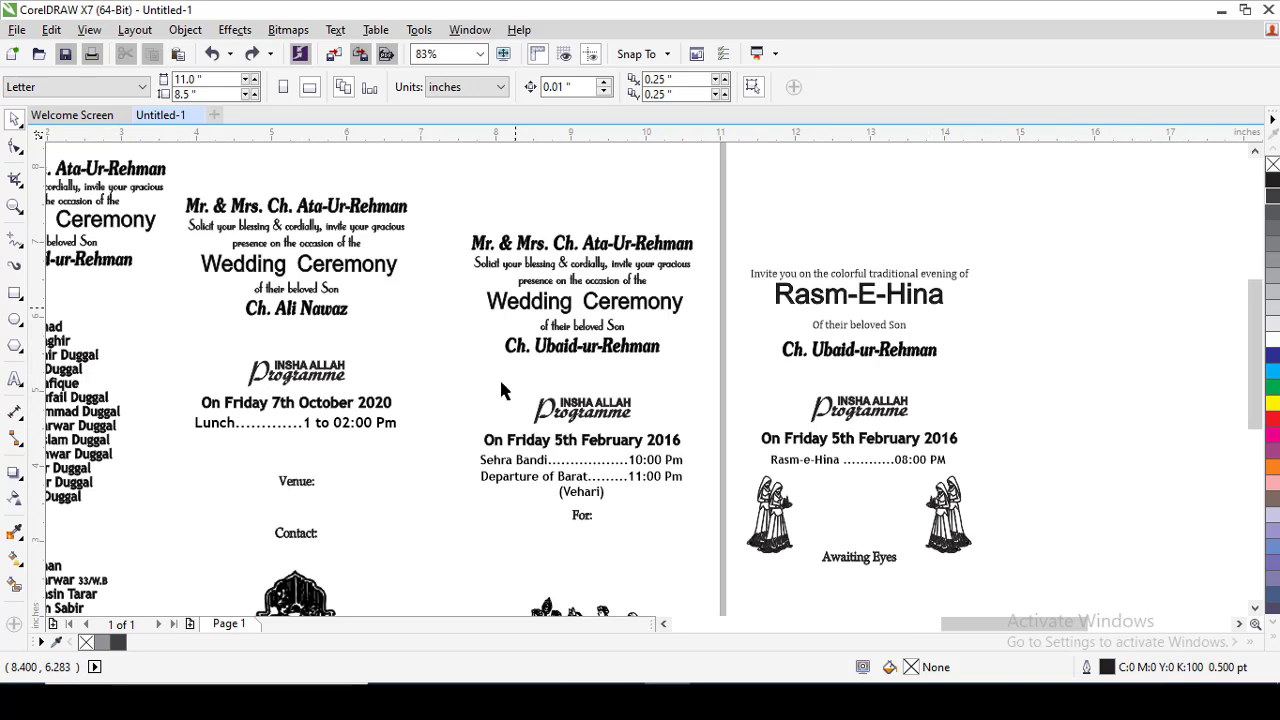
scroll(660, 510, "down", 3)
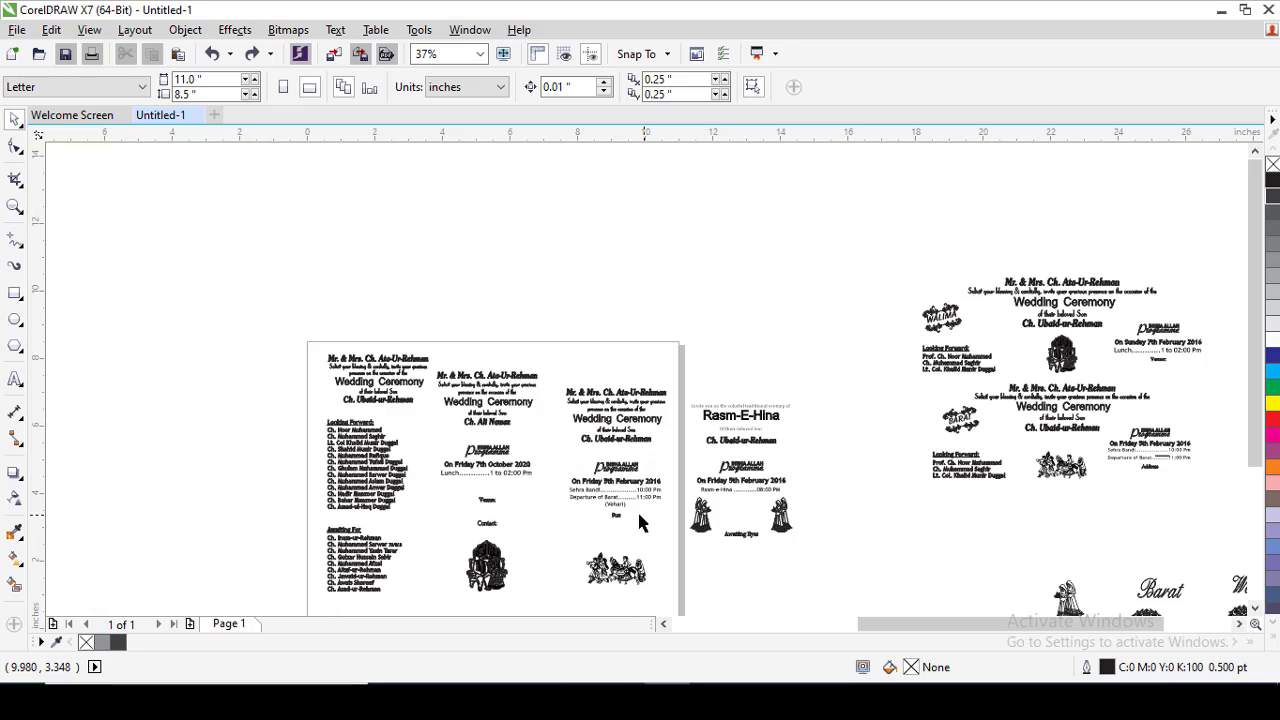
left_click_drag(460, 489, 543, 534)
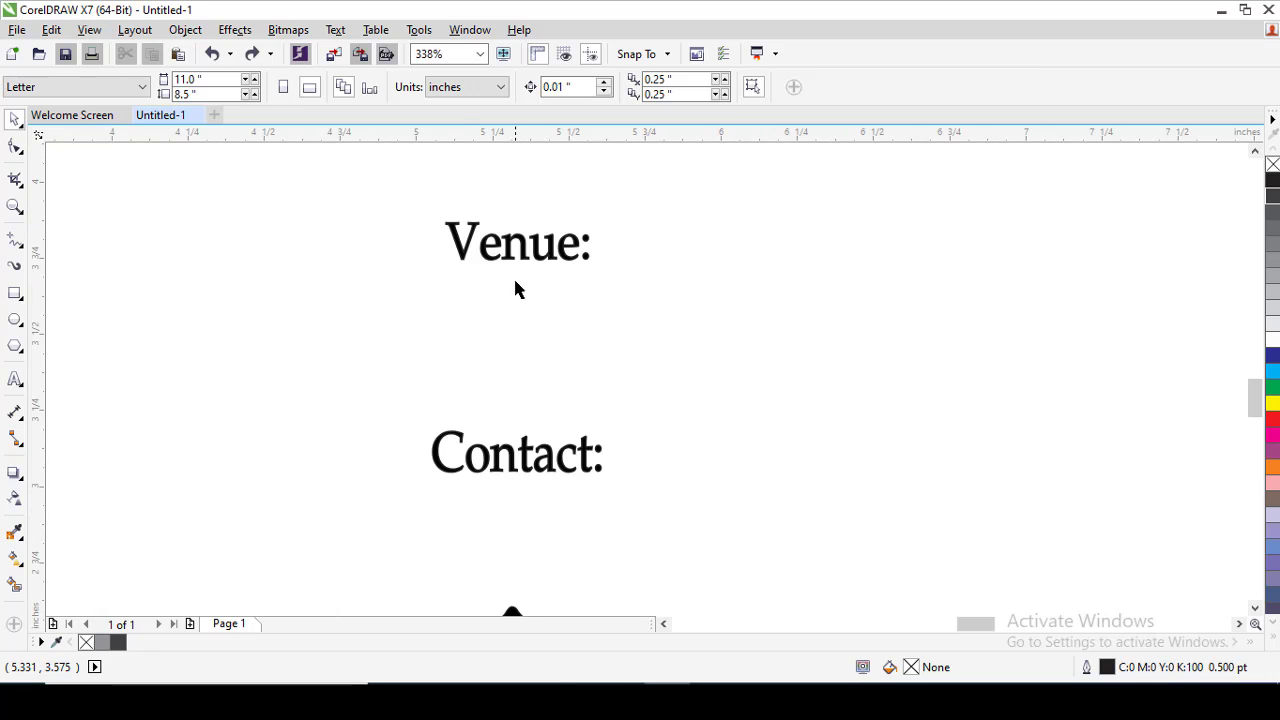
left_click(516, 250)
key("ctrl+u")
key("Escape")
left_click_drag(514, 242, 511, 305)
right_click(511, 305)
Replace the copied "Venue:" text with the venue's address, putting the city on a second line.
double_click(509, 304)
key("ctrl+a")
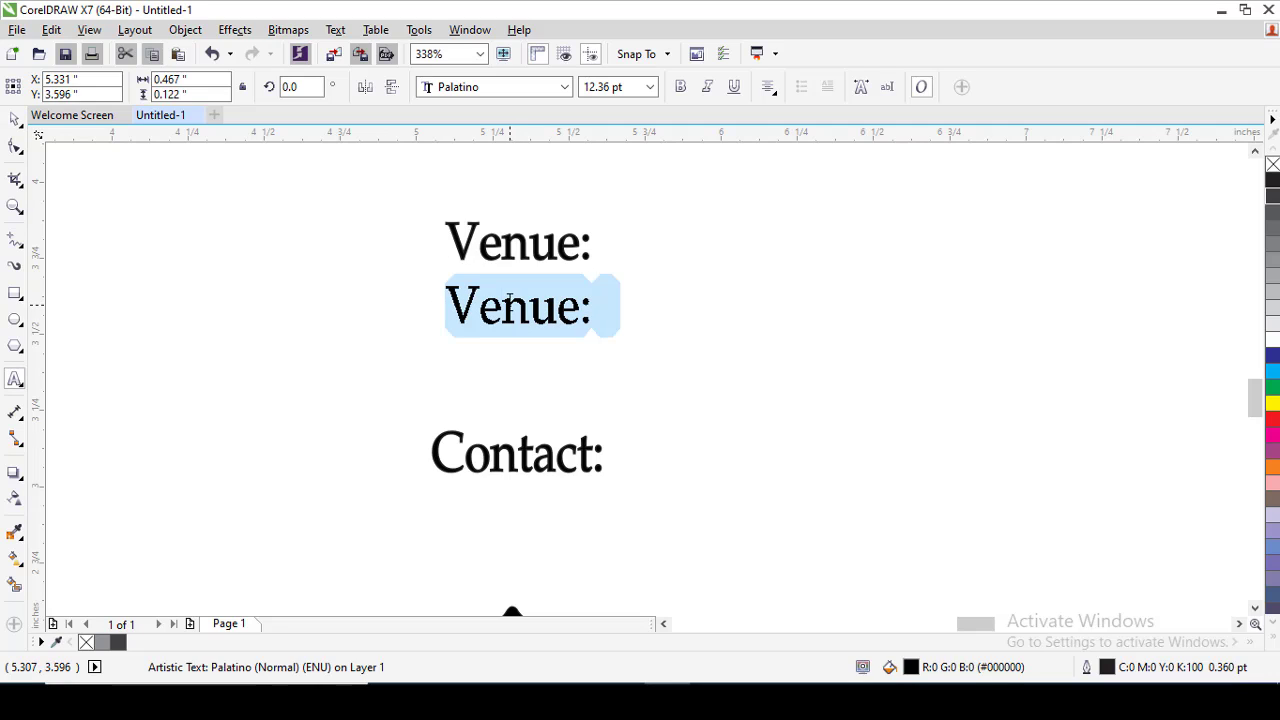
type("Shahi")
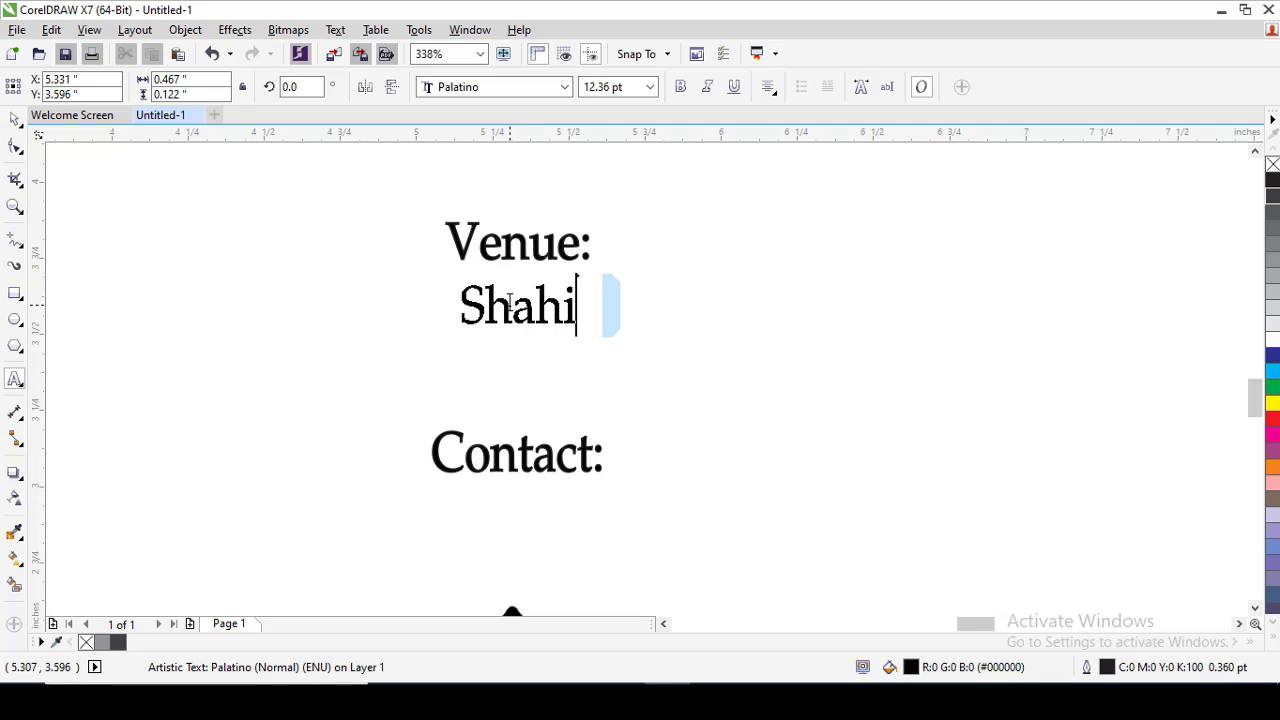
type(" Qila M")
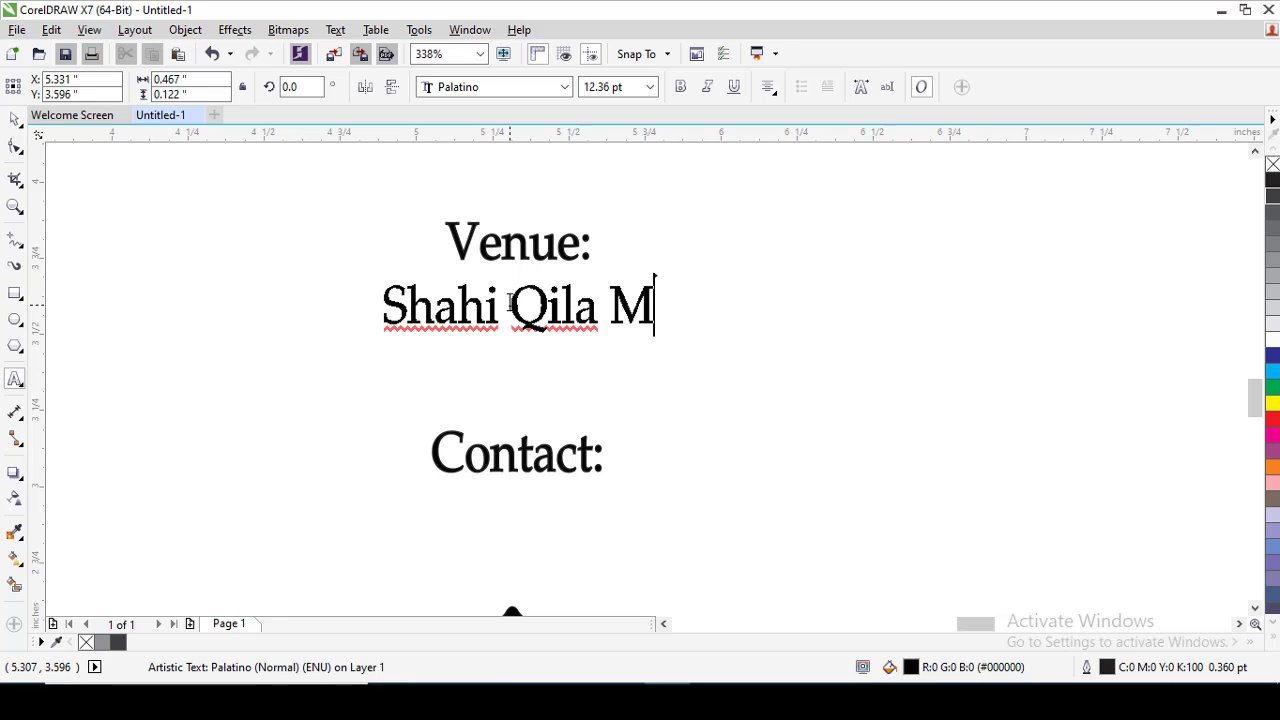
type("ultan")
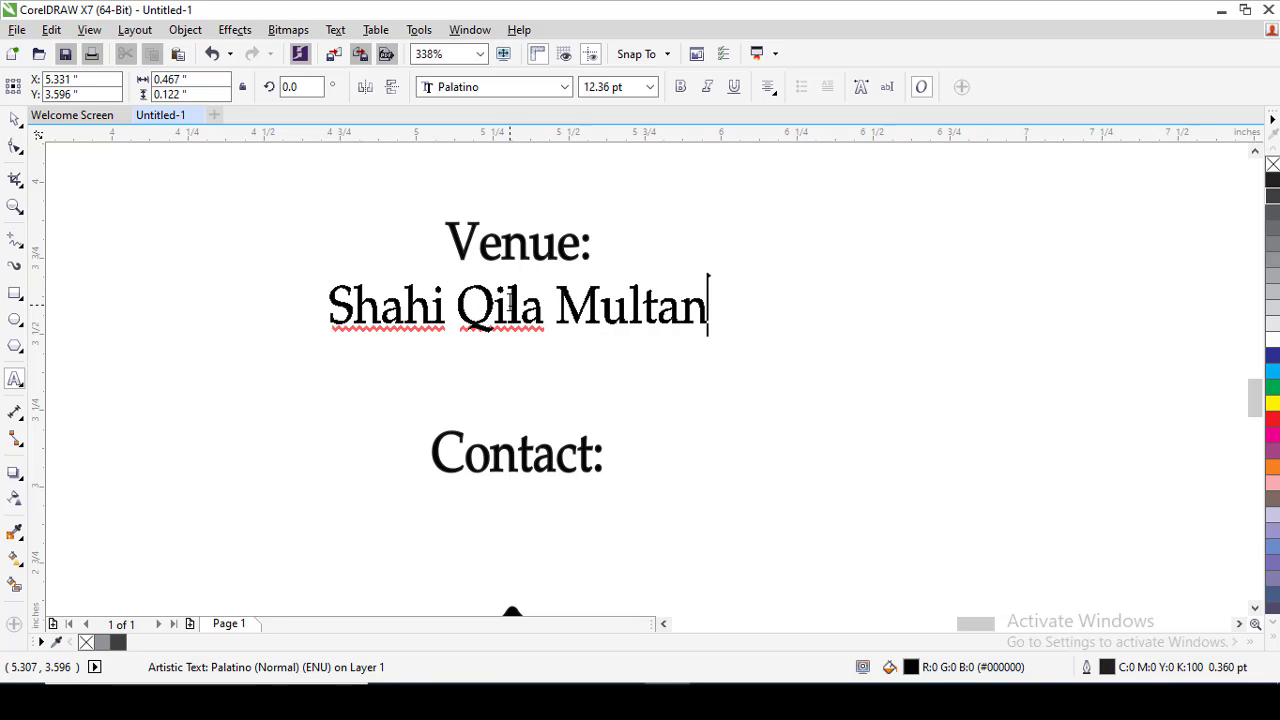
type(" Road ")
type("Lahore")
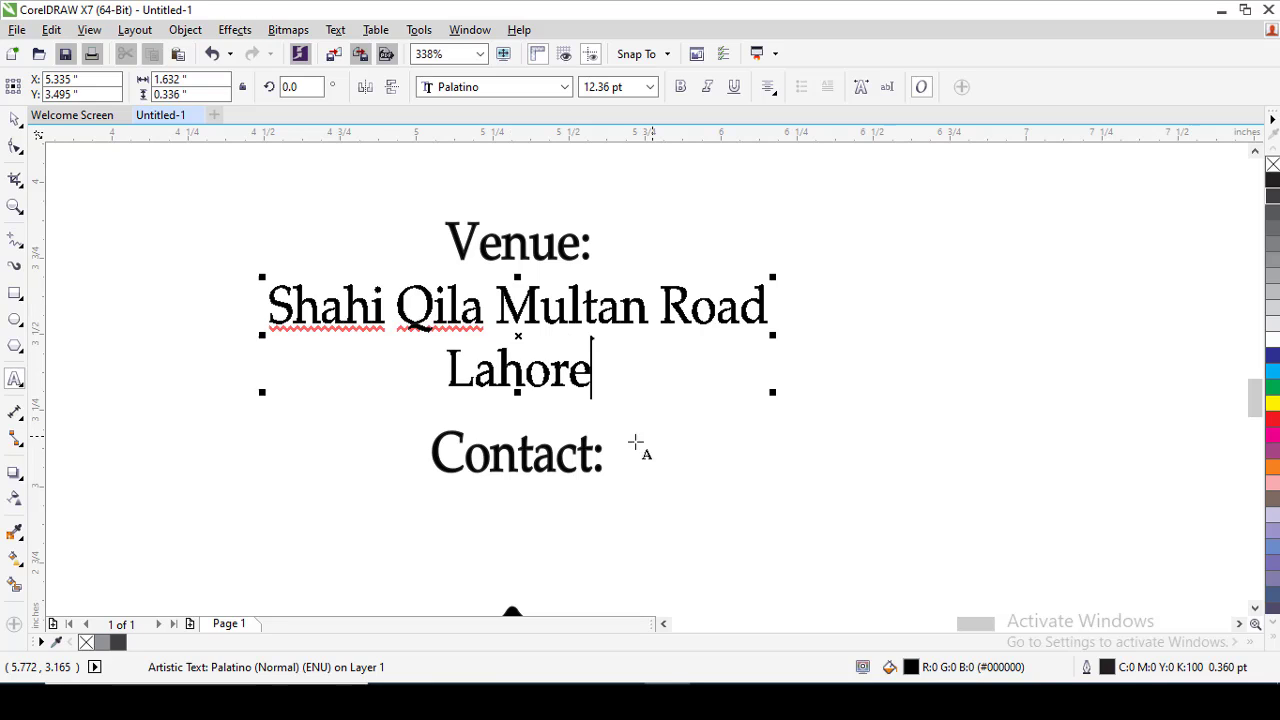
Add the contact phone number after "Contact:" on the second card.
left_click(596, 468)
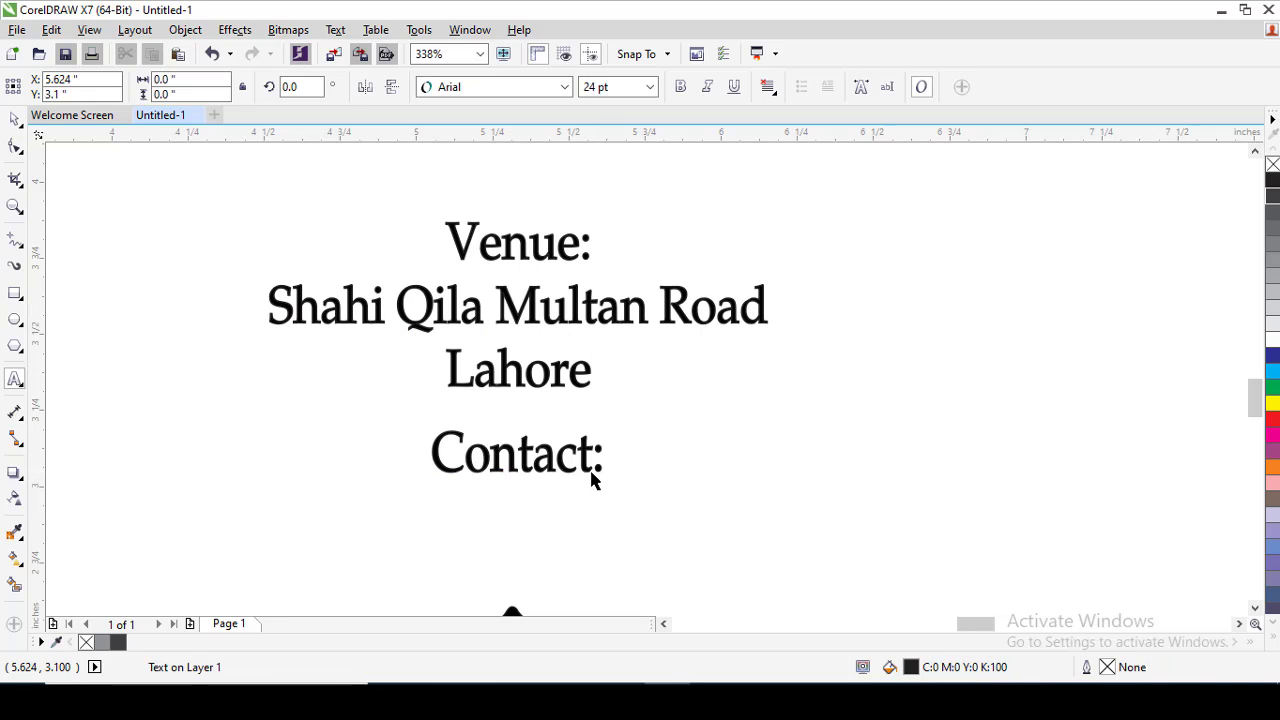
left_click(591, 479)
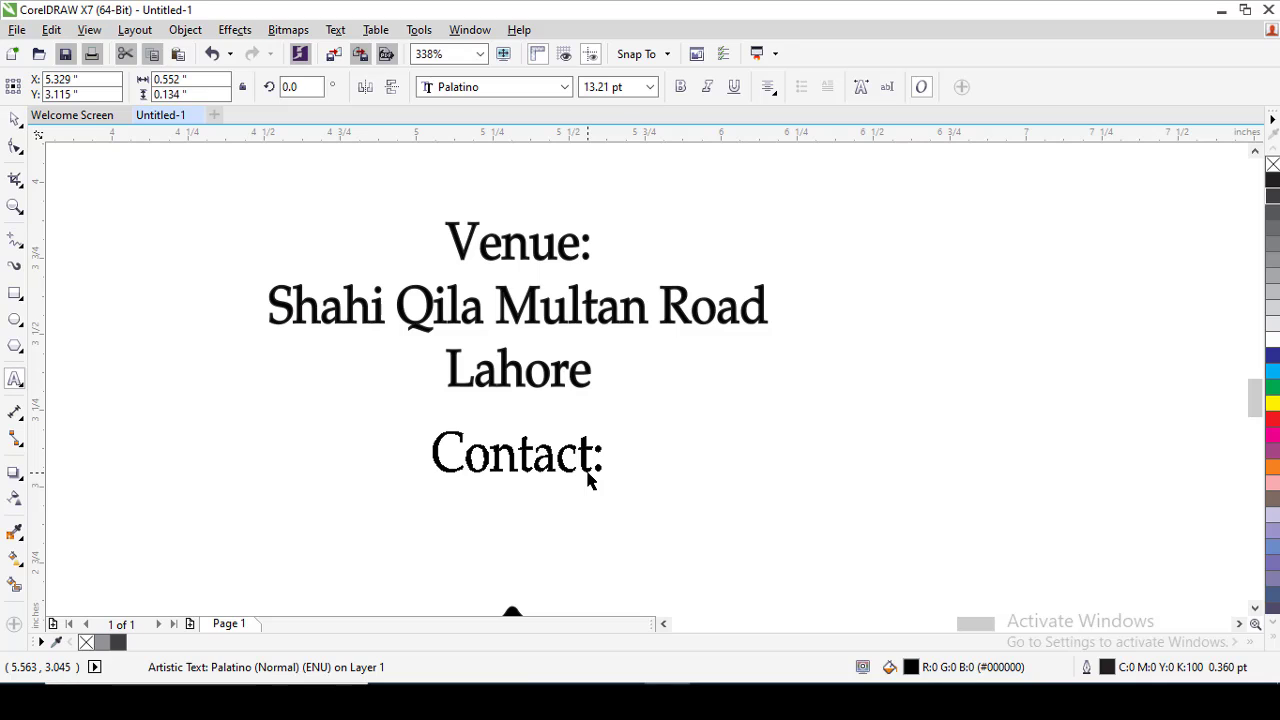
type("0300-")
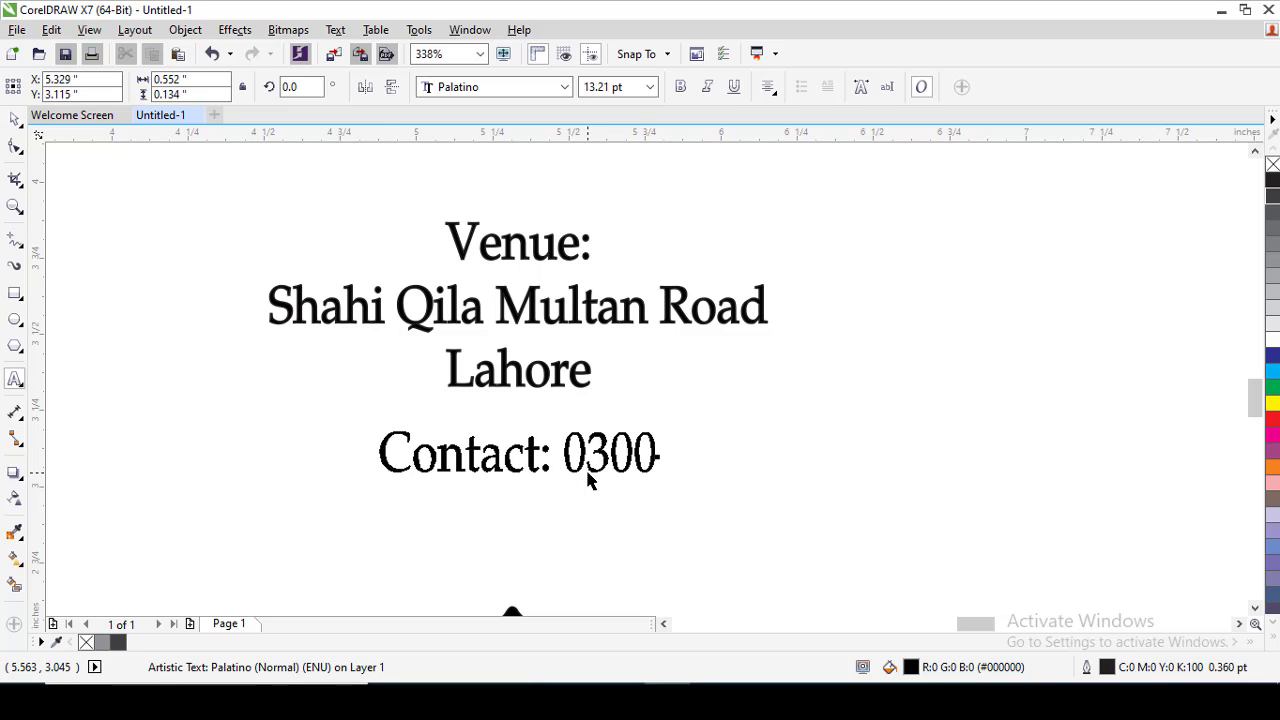
type("0000000")
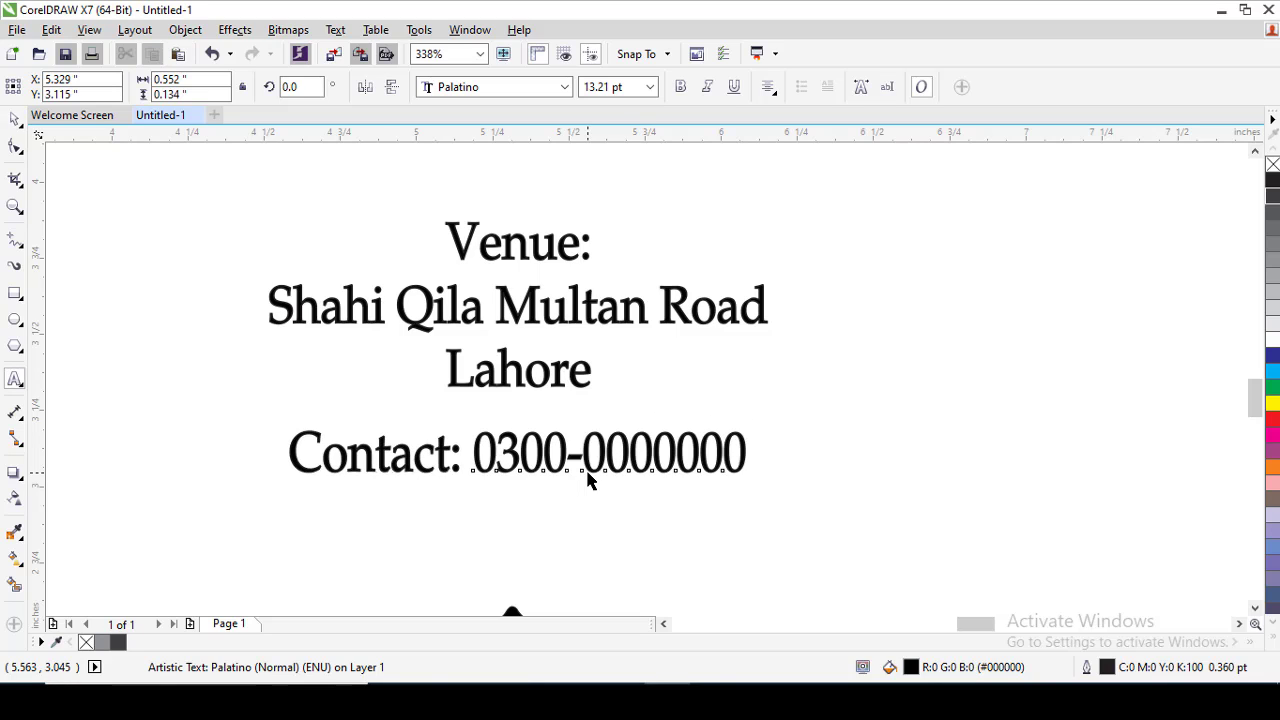
scroll(590, 478, "down", 2)
key("Escape")
scroll(614, 463, "down", 2)
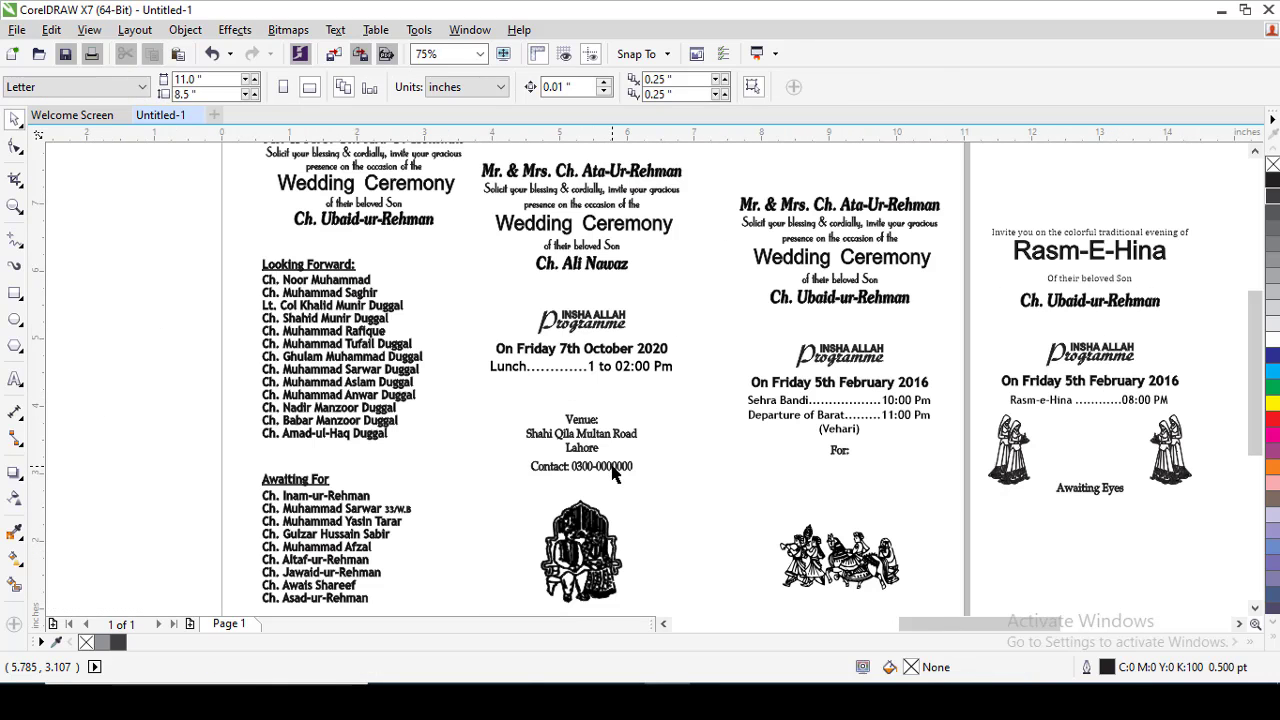
Group the objects of the second card, the third card and the Rasm-E-Hina card, making one group per card.
scroll(630, 436, "down", 1)
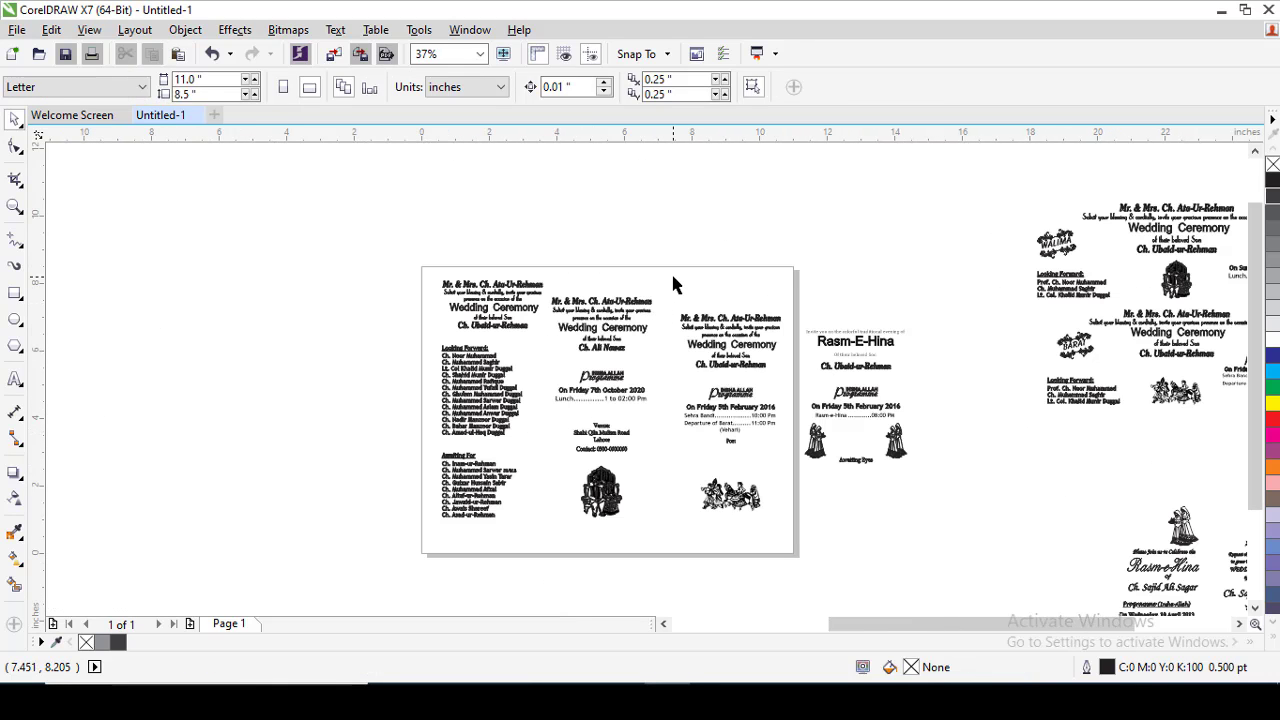
left_click_drag(545, 493, 548, 552)
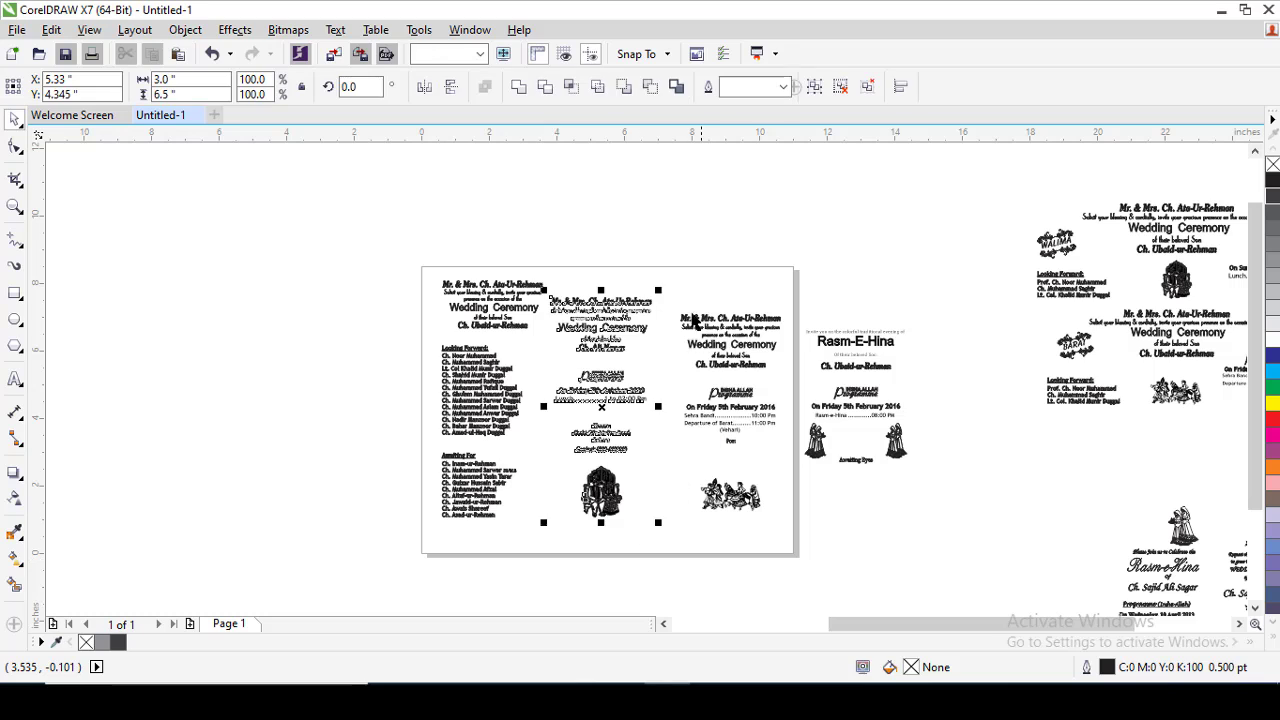
key("ctrl+g")
left_click_drag(866, 521, 801, 568)
key("ctrl+g")
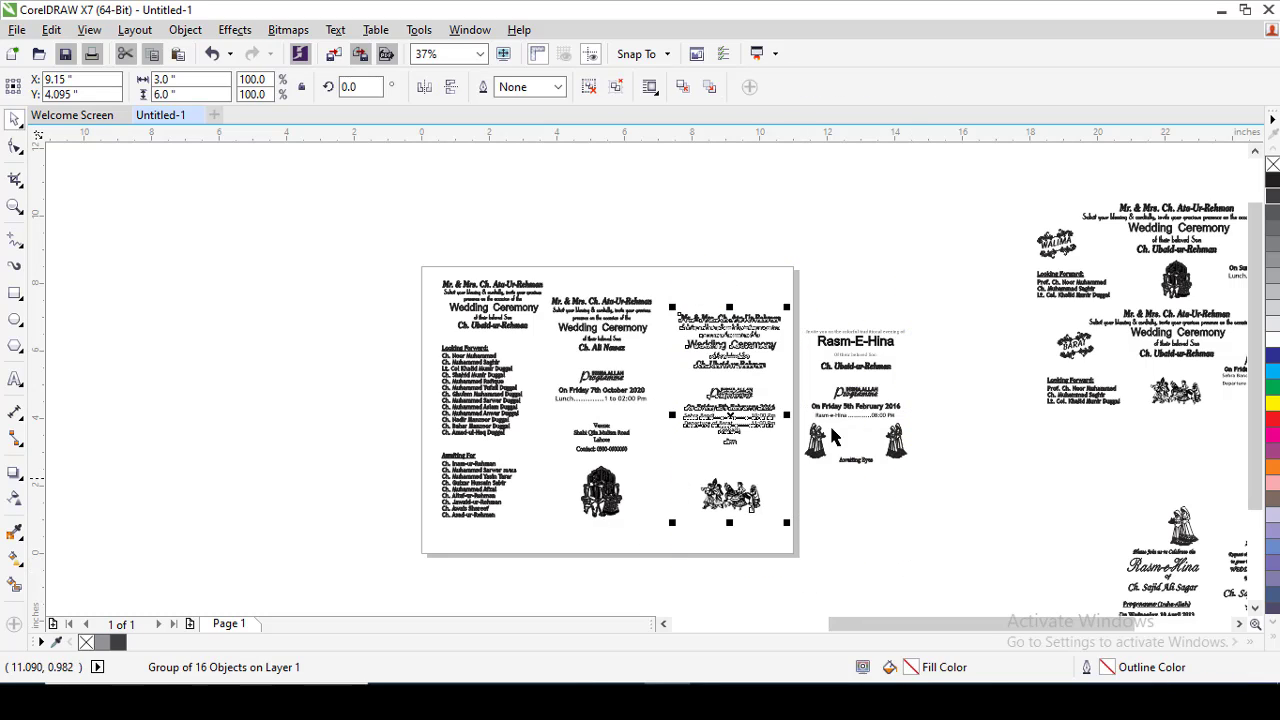
left_click_drag(768, 240, 992, 560)
key("ctrl+g")
Group the four cards on and beside the page together and move them off the page, above the Urdu designs.
left_click_drag(941, 211, 415, 659)
key("F4")
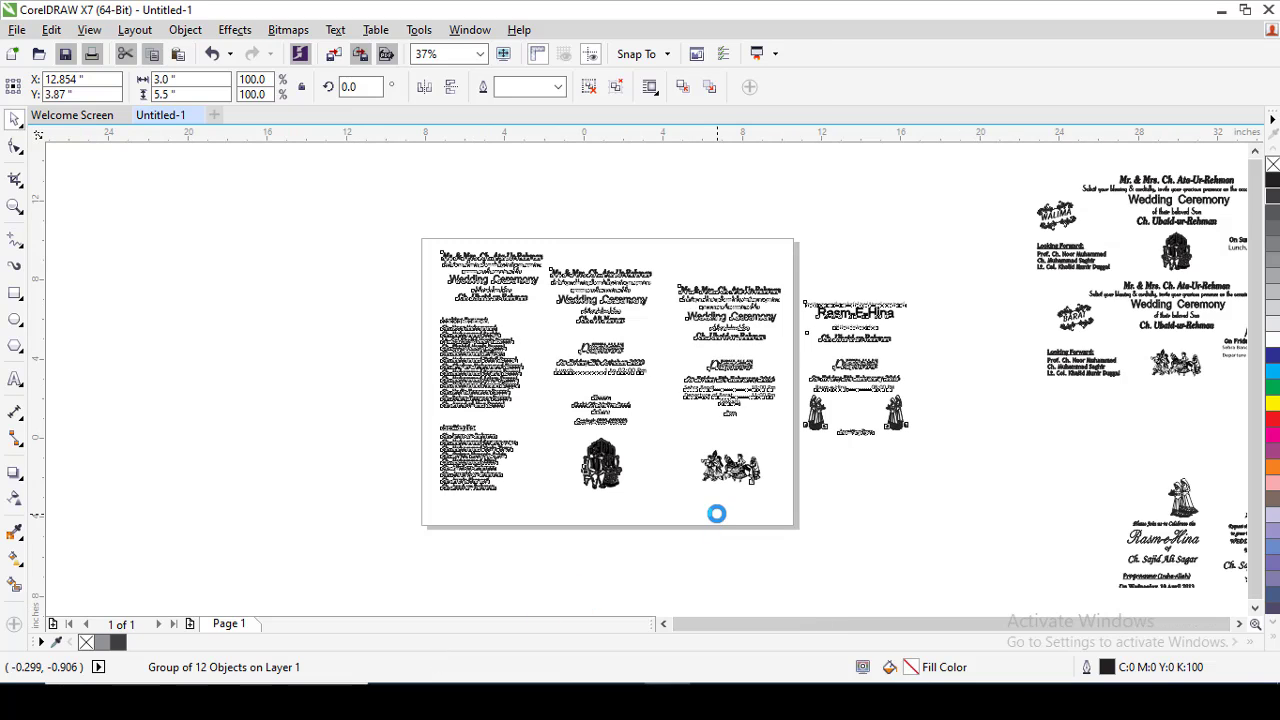
key("ctrl+g")
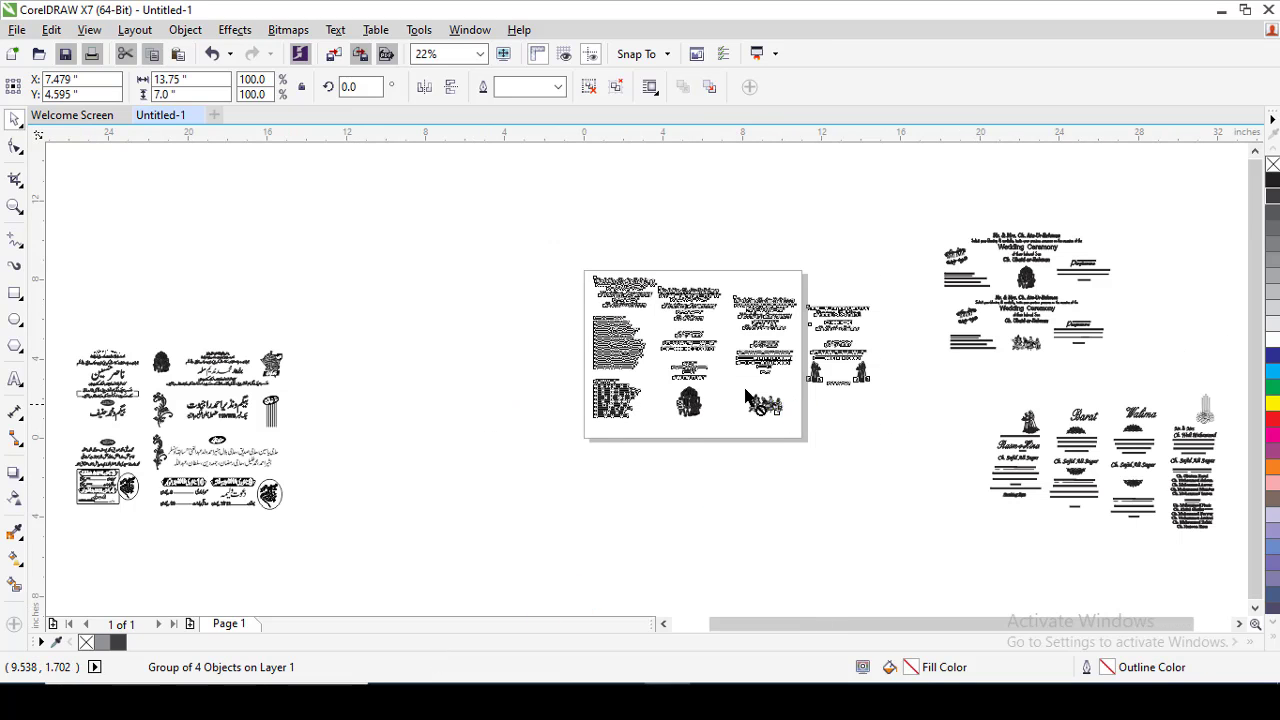
left_click_drag(769, 403, 205, 221)
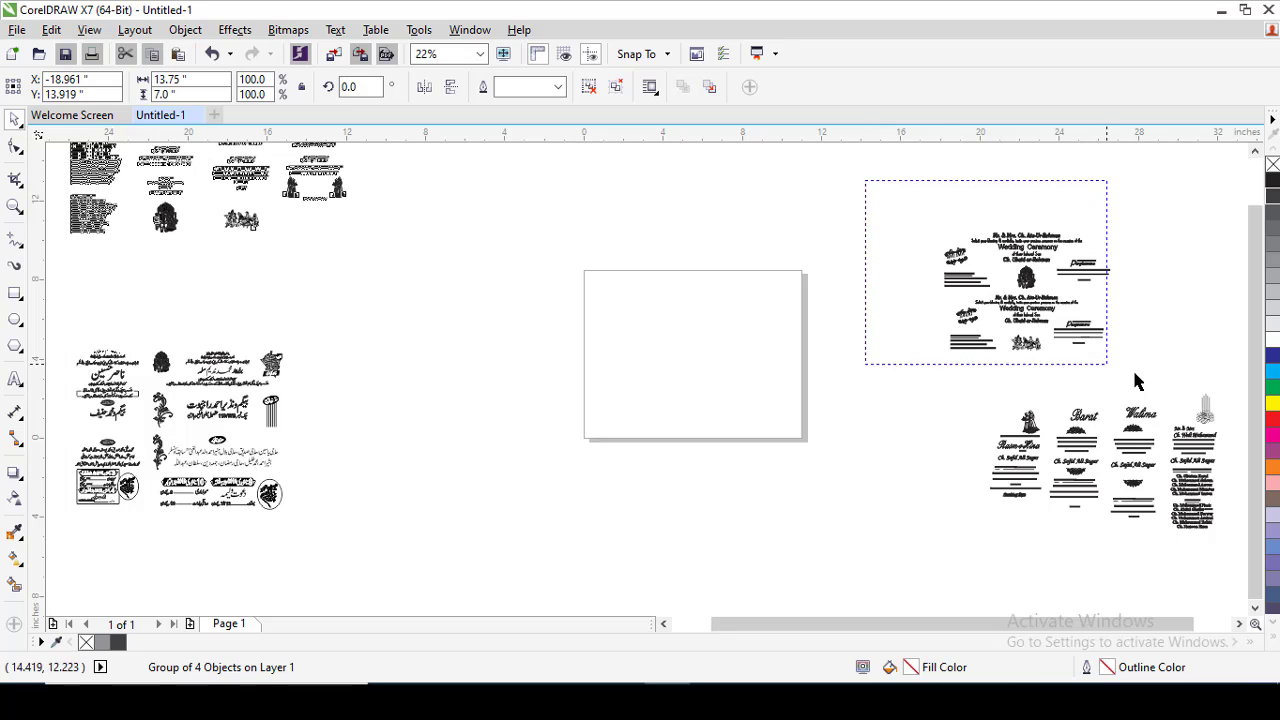
Group the Walima and Barat wide cards together and centre them on the page.
left_click_drag(922, 212, 1140, 381)
key("ctrl+g")
key("p")
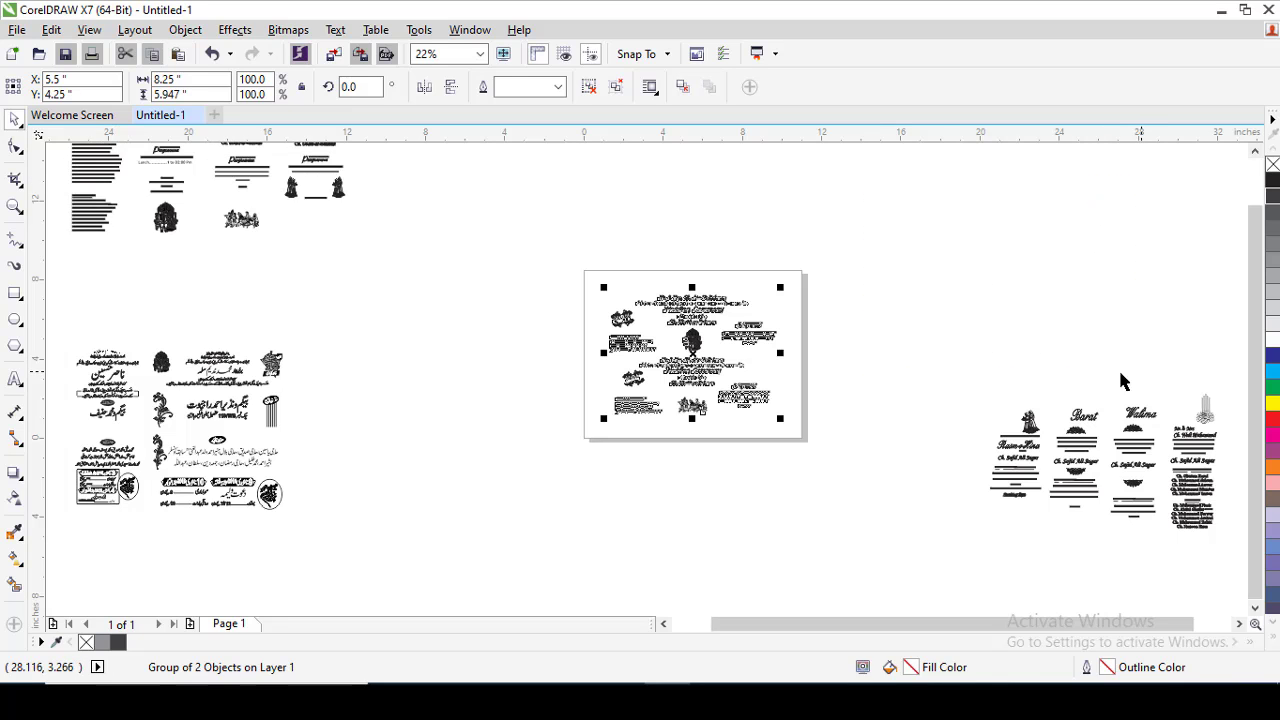
Ungroup the Walima and Barat cards from each other and give the Walima card a black outline.
key("shift+F2")
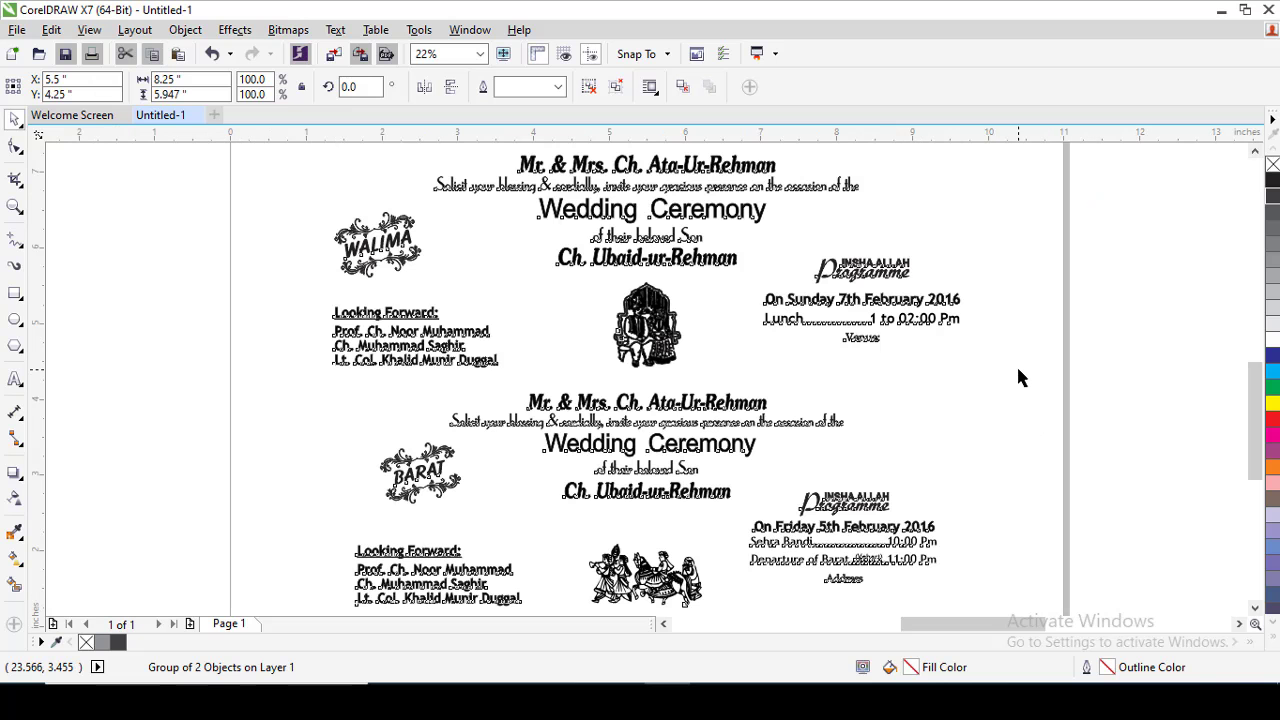
key("ctrl+u")
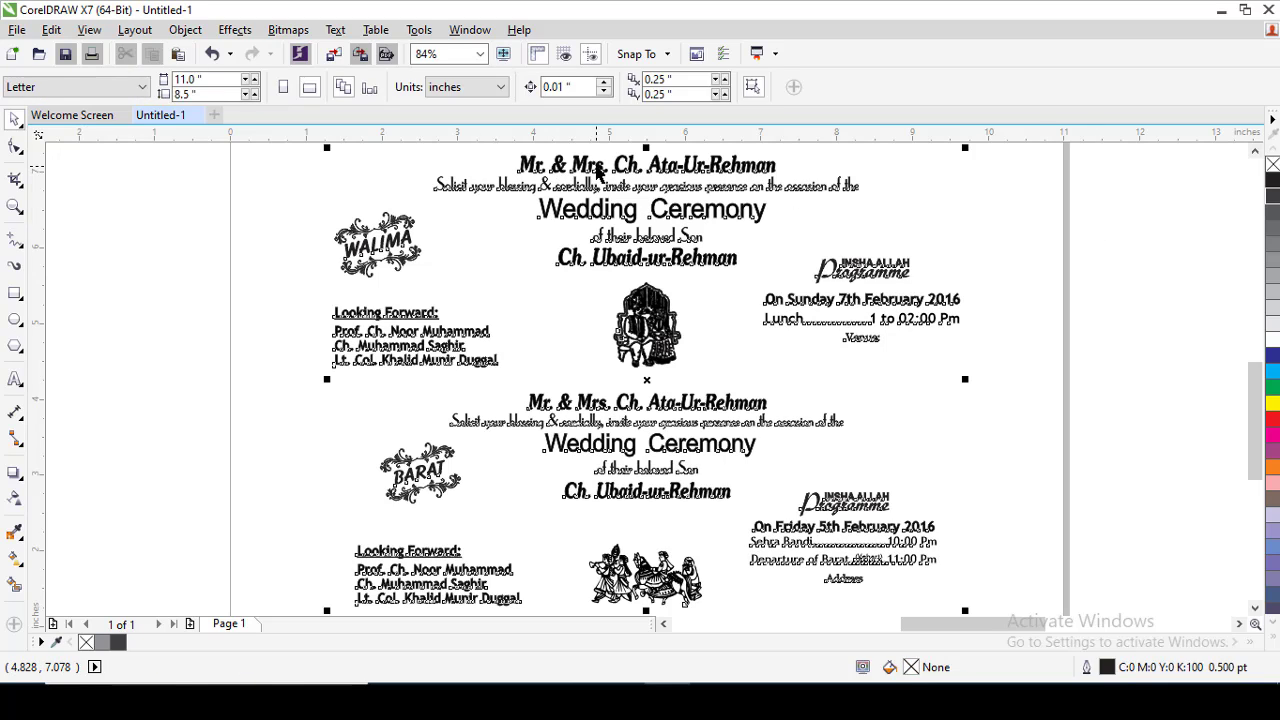
left_click(997, 164)
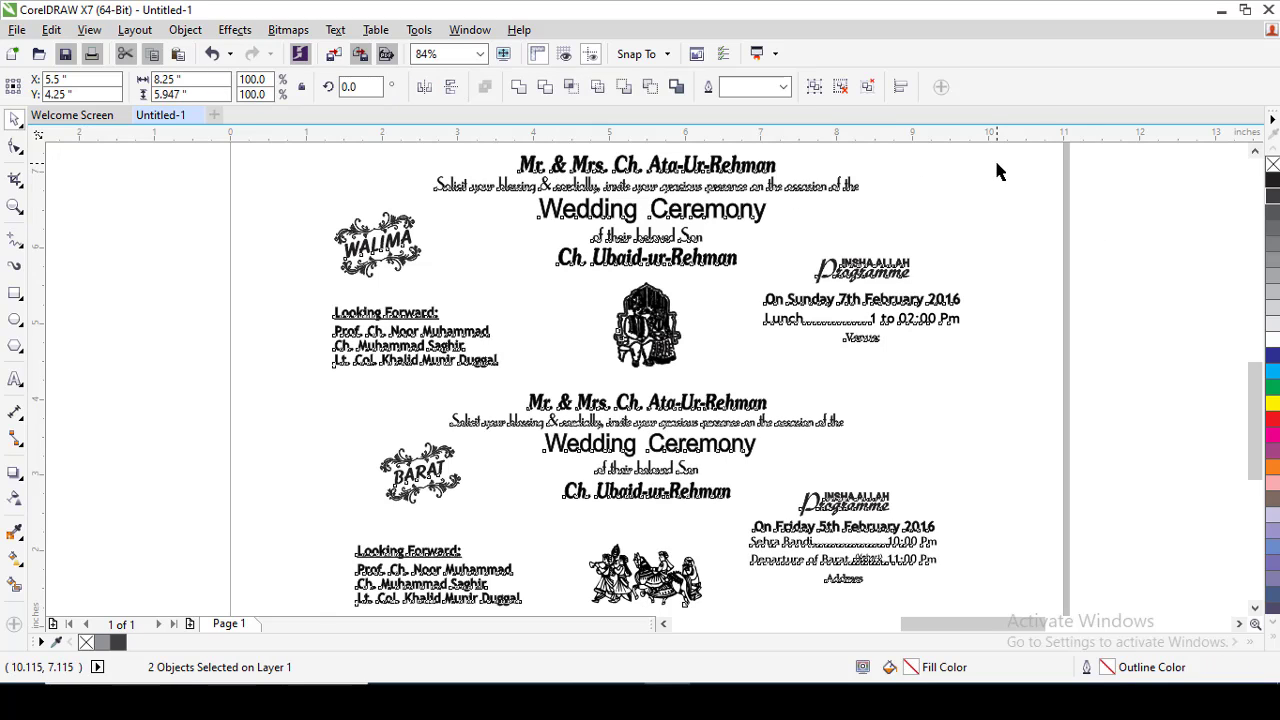
left_click(860, 186)
right_click(1268, 184)
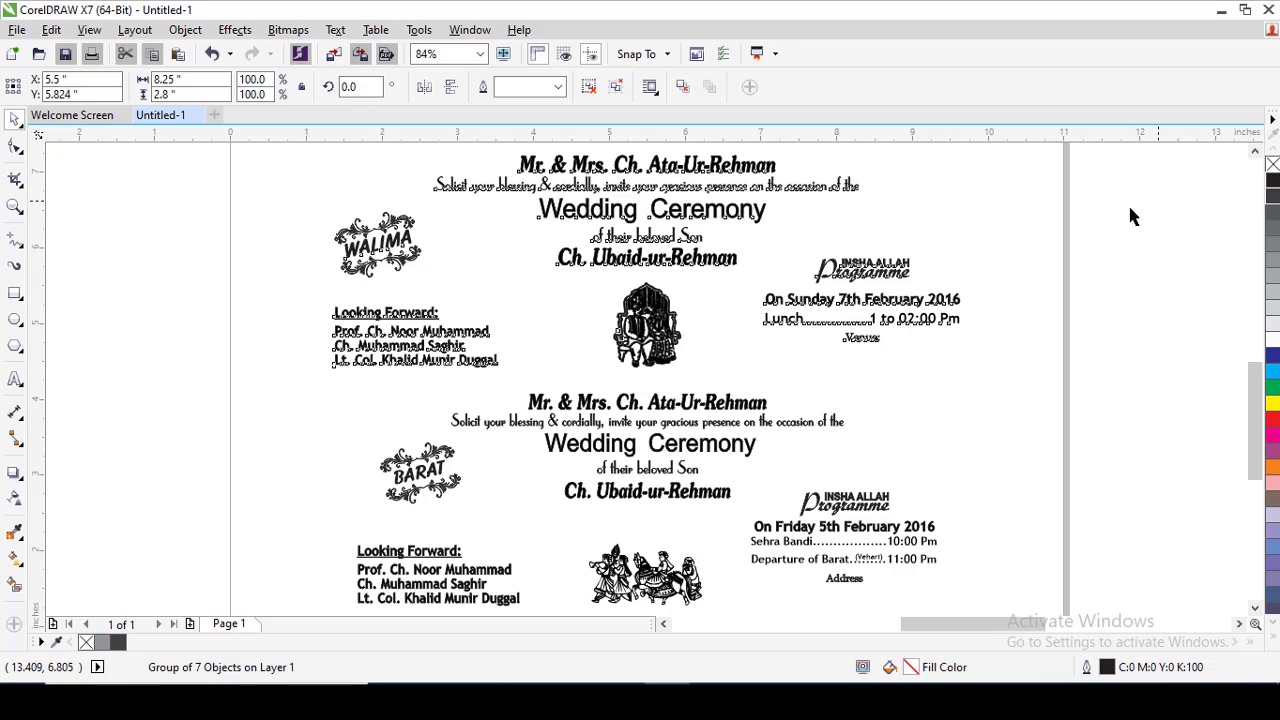
Ungroup the Walima card and its central block of invitation text into separate lines.
key("shift+F2")
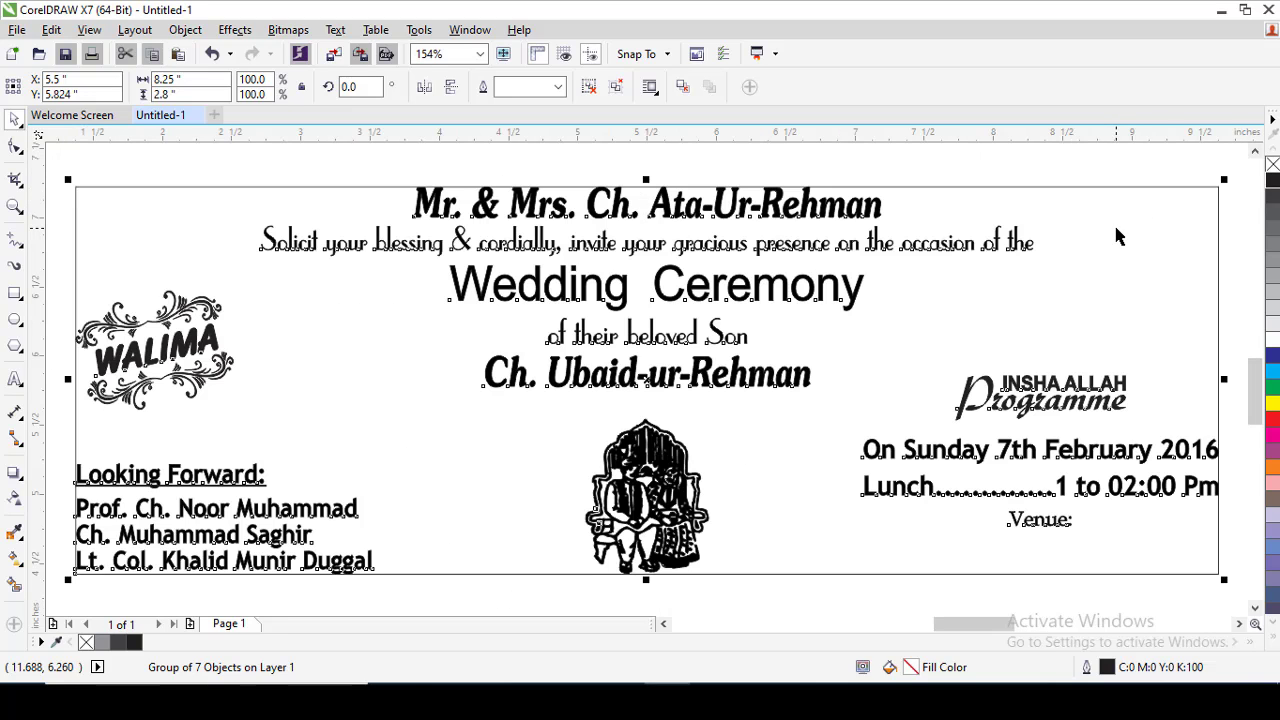
key("ctrl+u")
key("Escape")
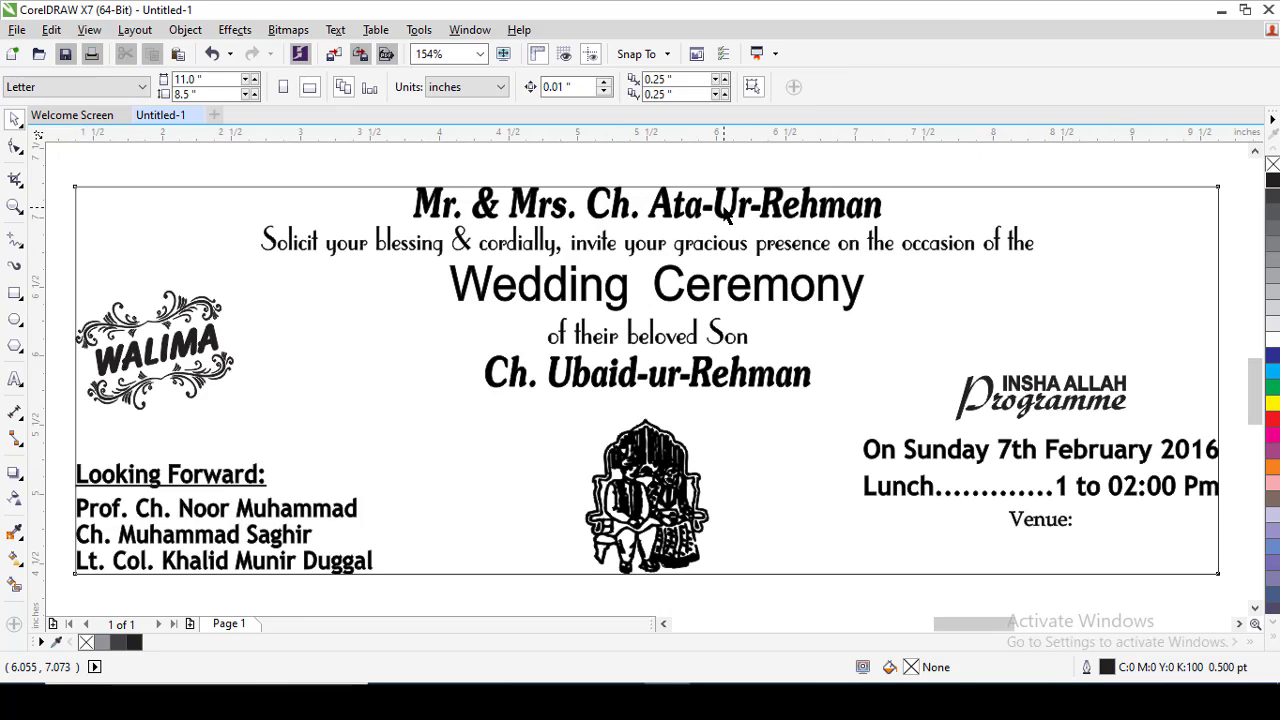
left_click(727, 215)
left_click(720, 218)
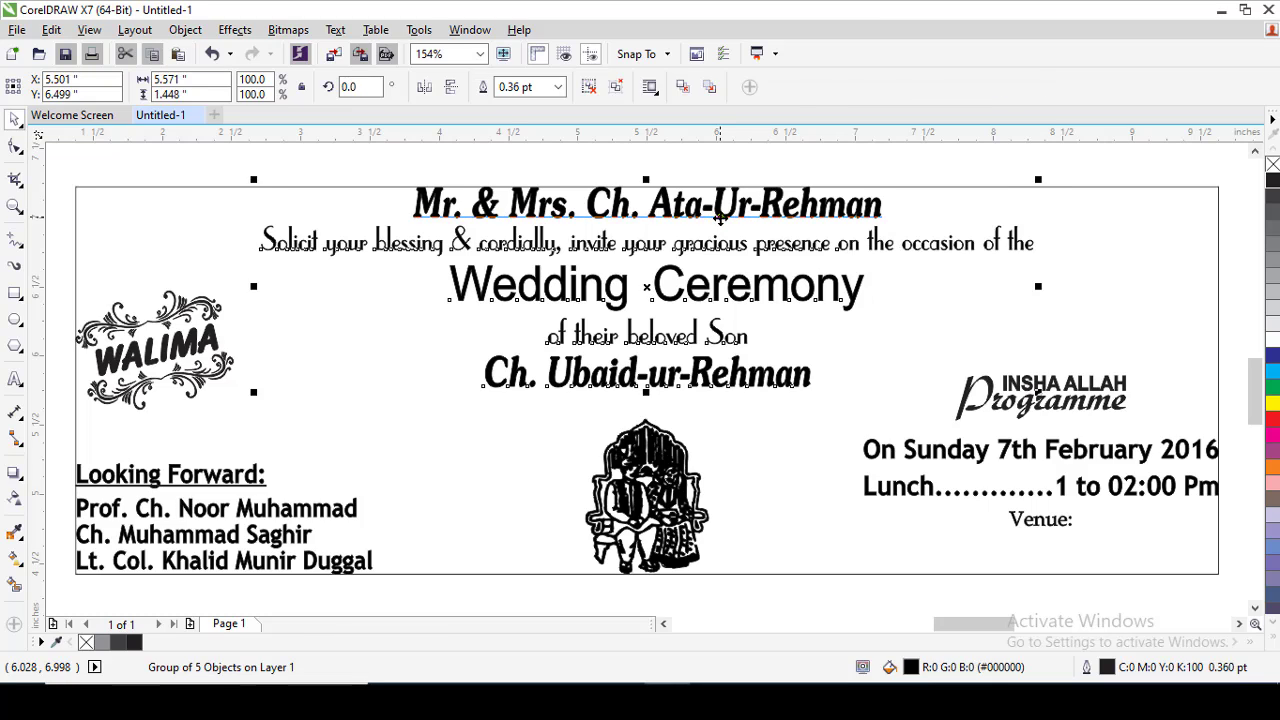
key("ctrl+u")
key("Escape")
Replace the parents' name after "Mr. & Mrs." on the Walima card with the new full name.
left_click(720, 218)
left_click(608, 212)
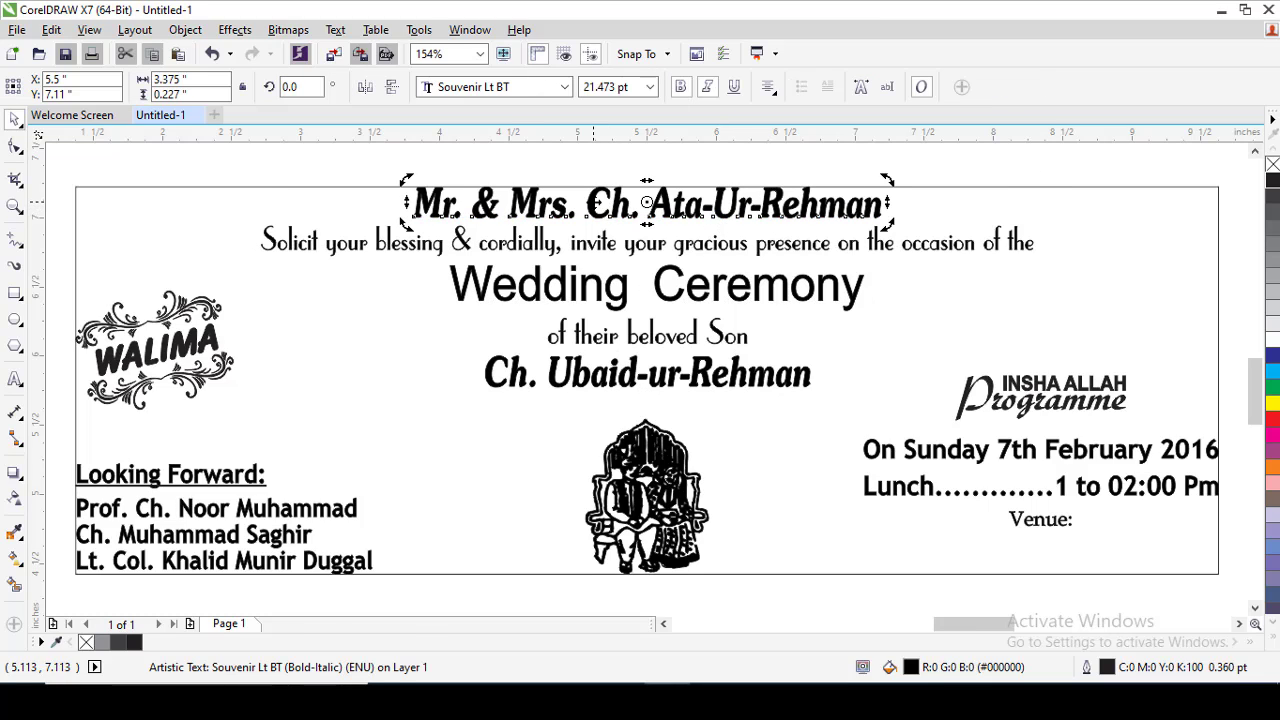
double_click(590, 204)
left_click(999, 198, "shift")
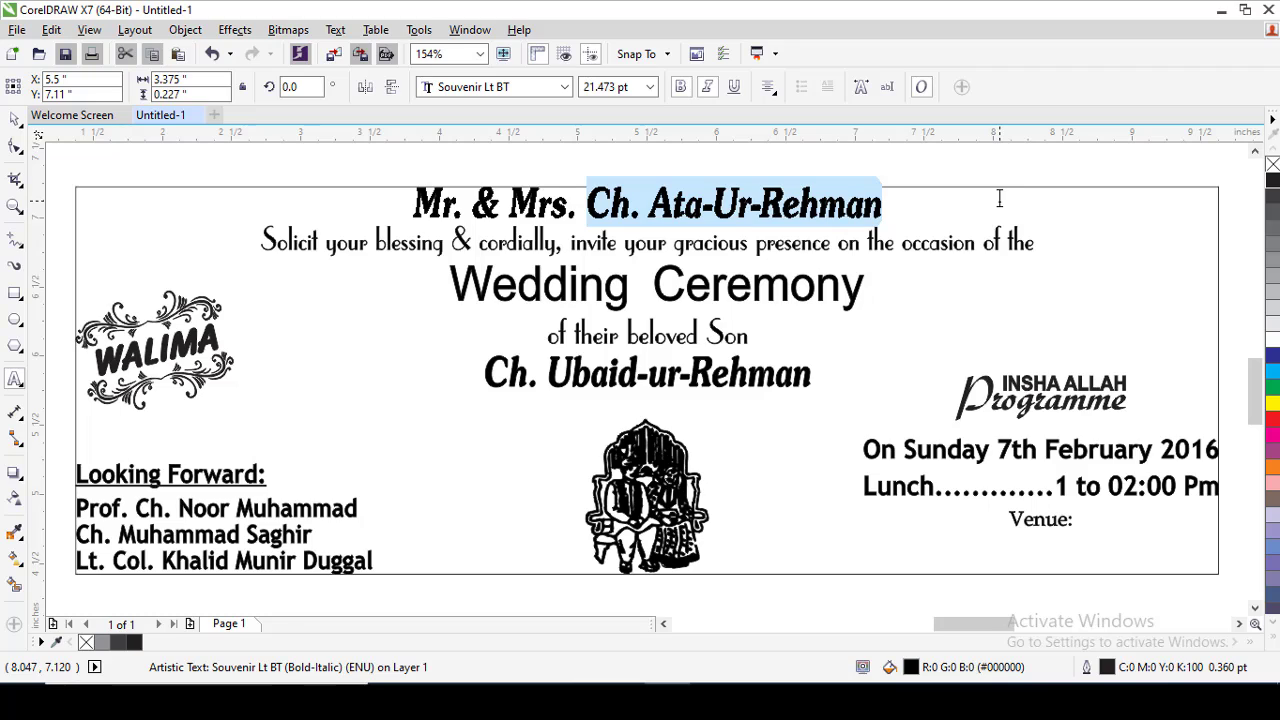
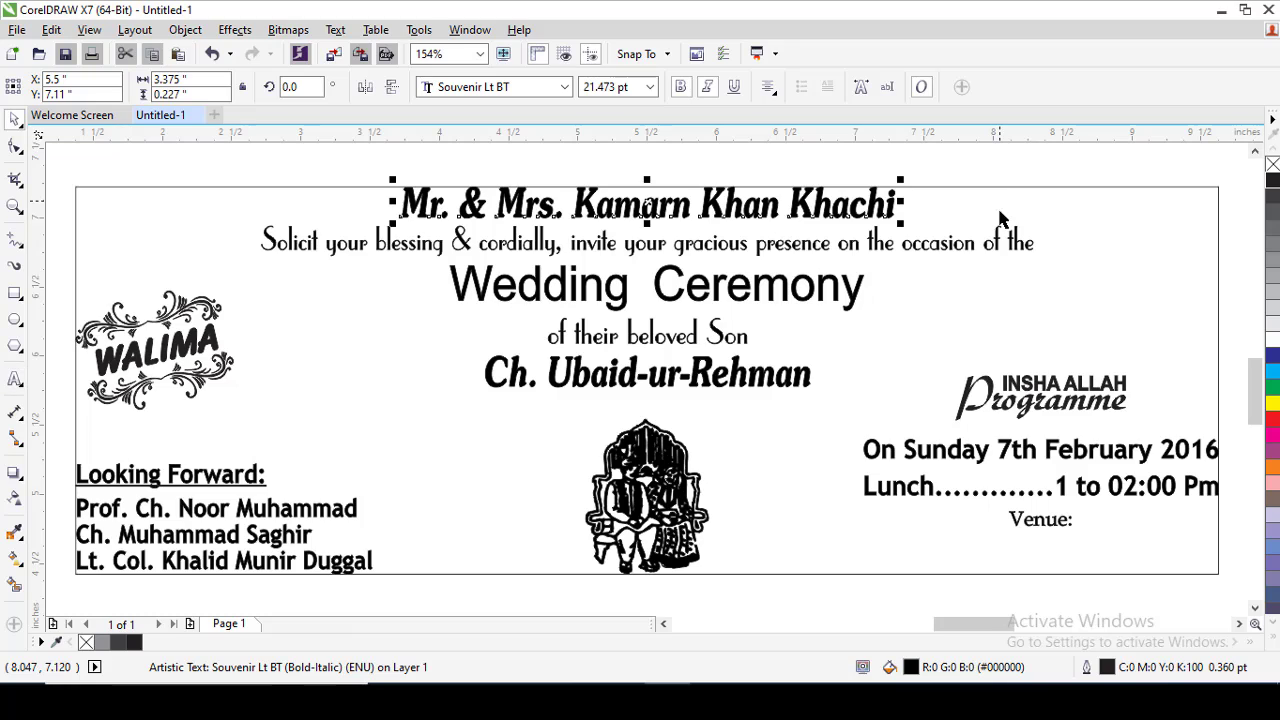
Replace the son's name under "of their beloved Son" on the Walima card with the new full name.
double_click(748, 375)
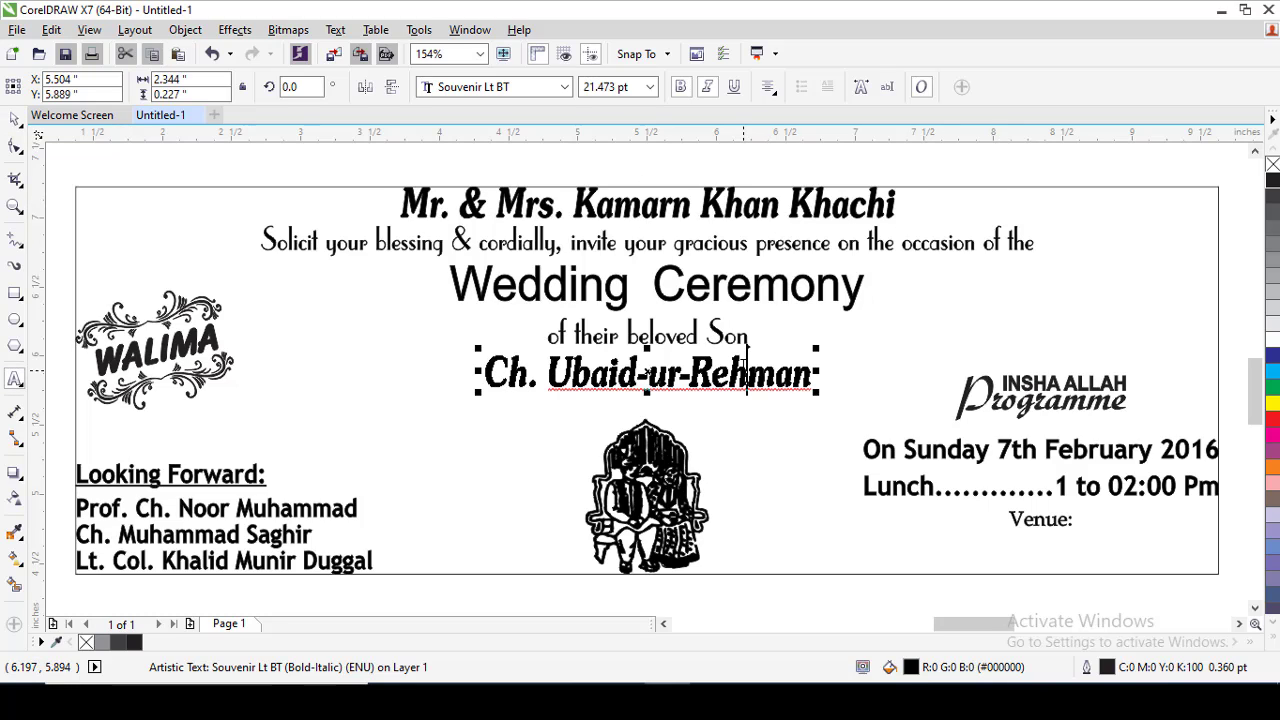
key("ctrl+a")
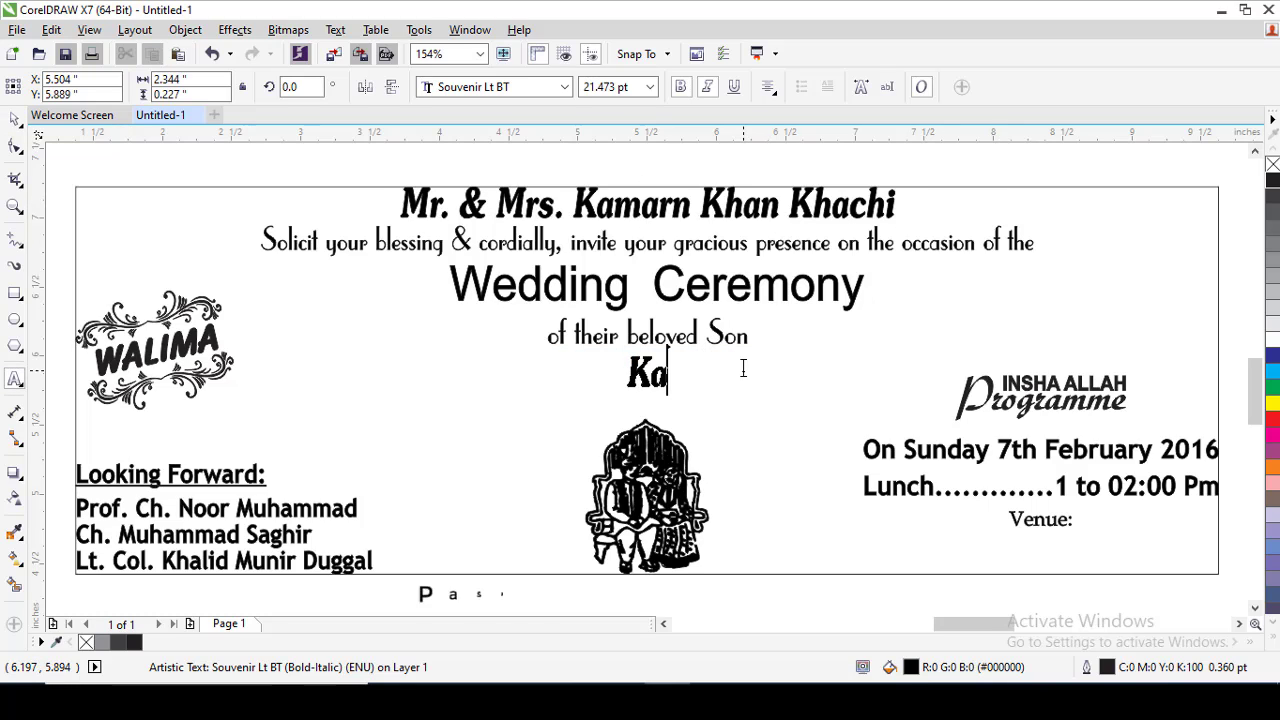
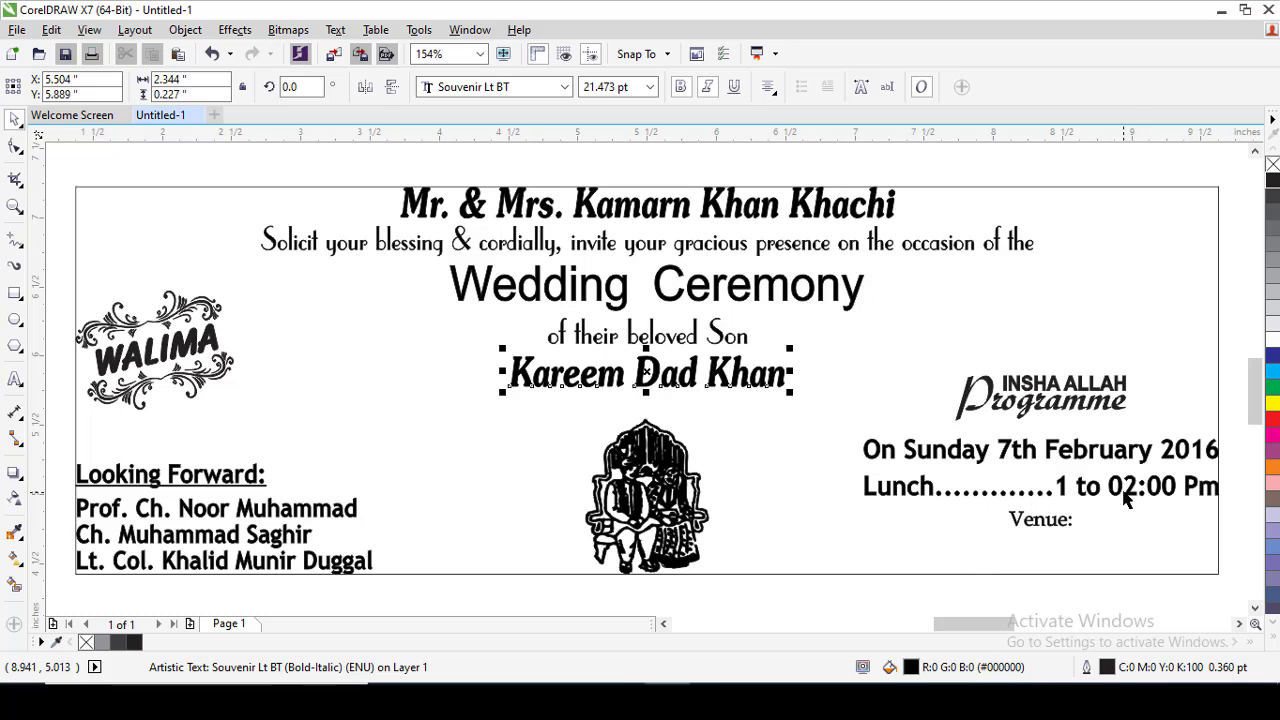
Add the venue's address and the contact phone number on two new lines below "Venue:" on the Walima card.
left_click(1068, 522)
double_click(1055, 526)
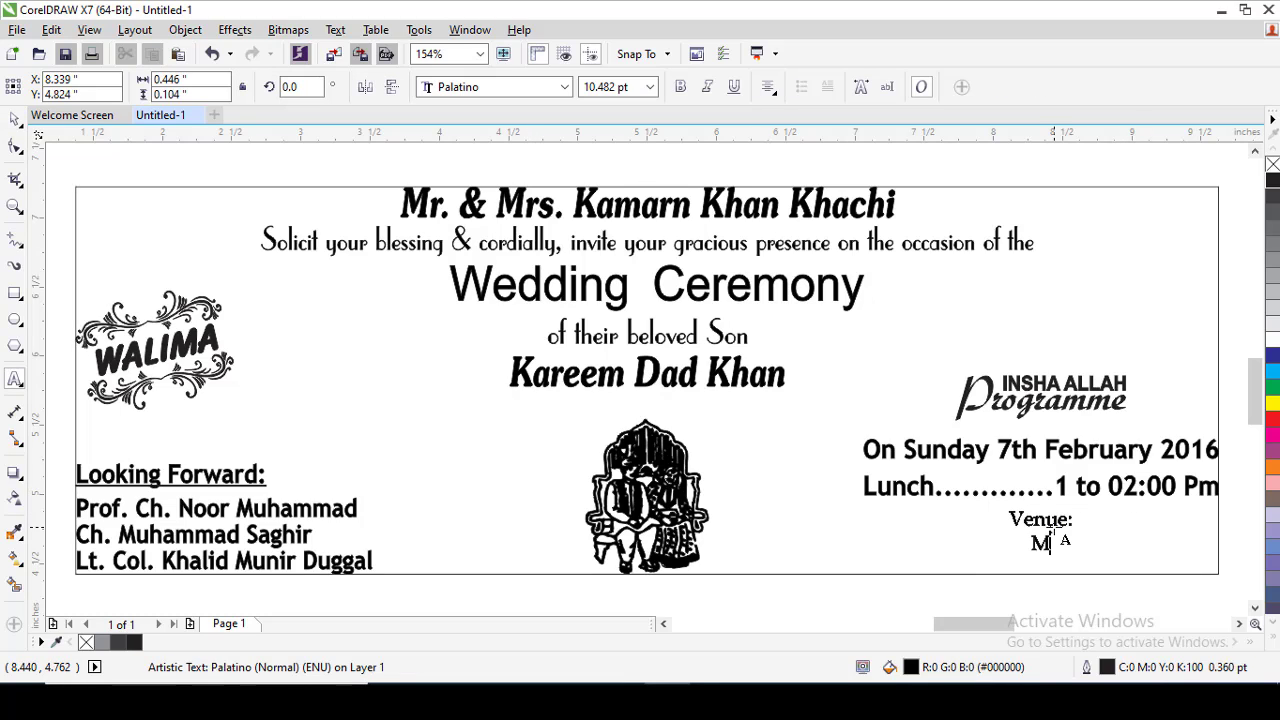
type("Multan ")
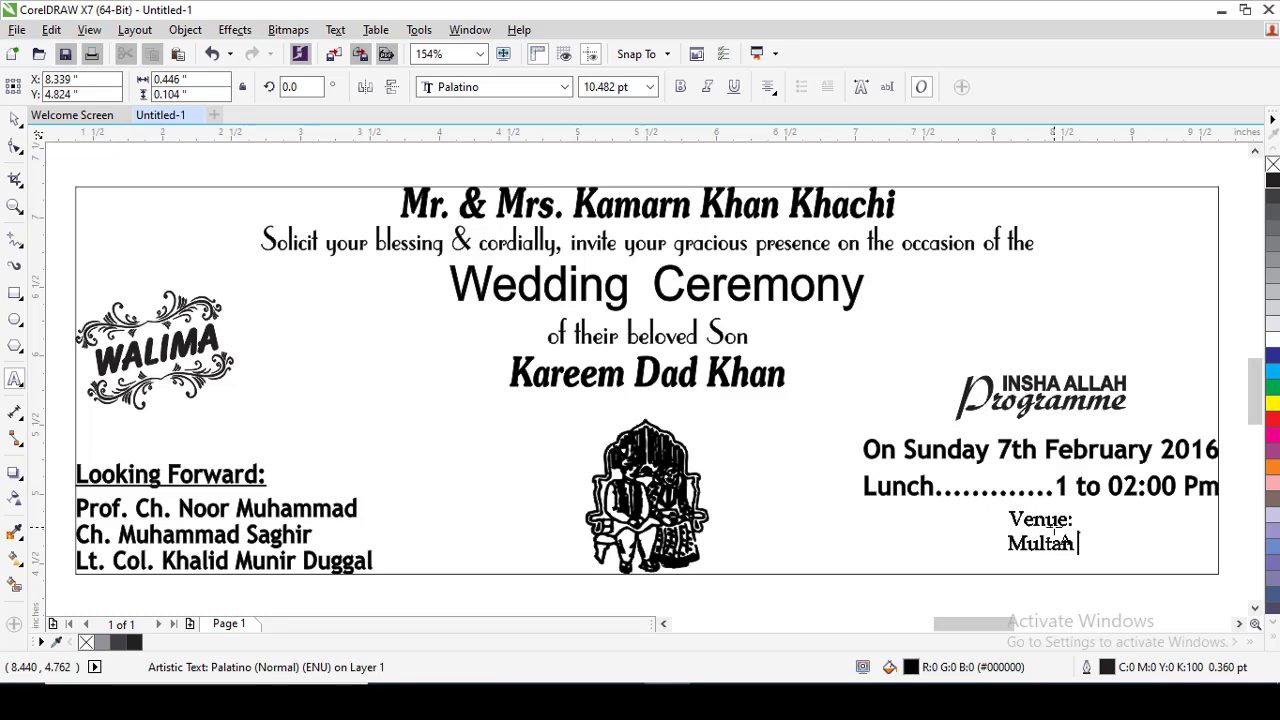
type("Road Lah")
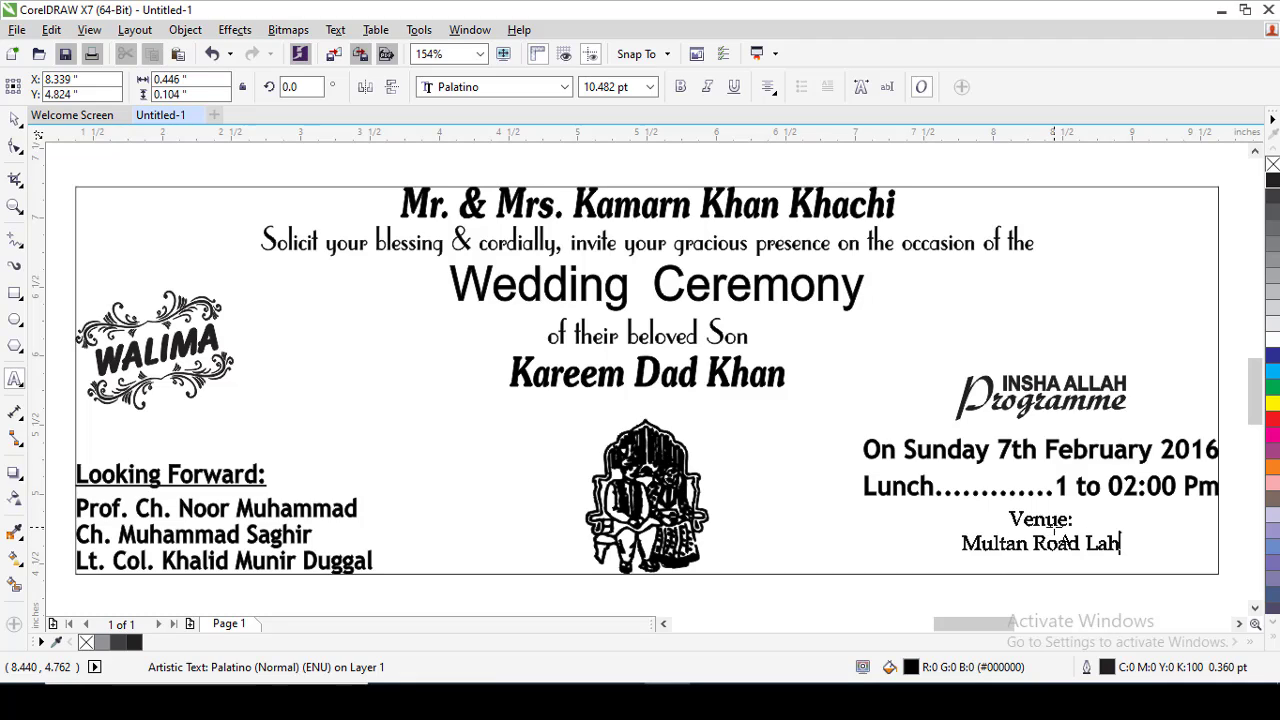
type("ore ")
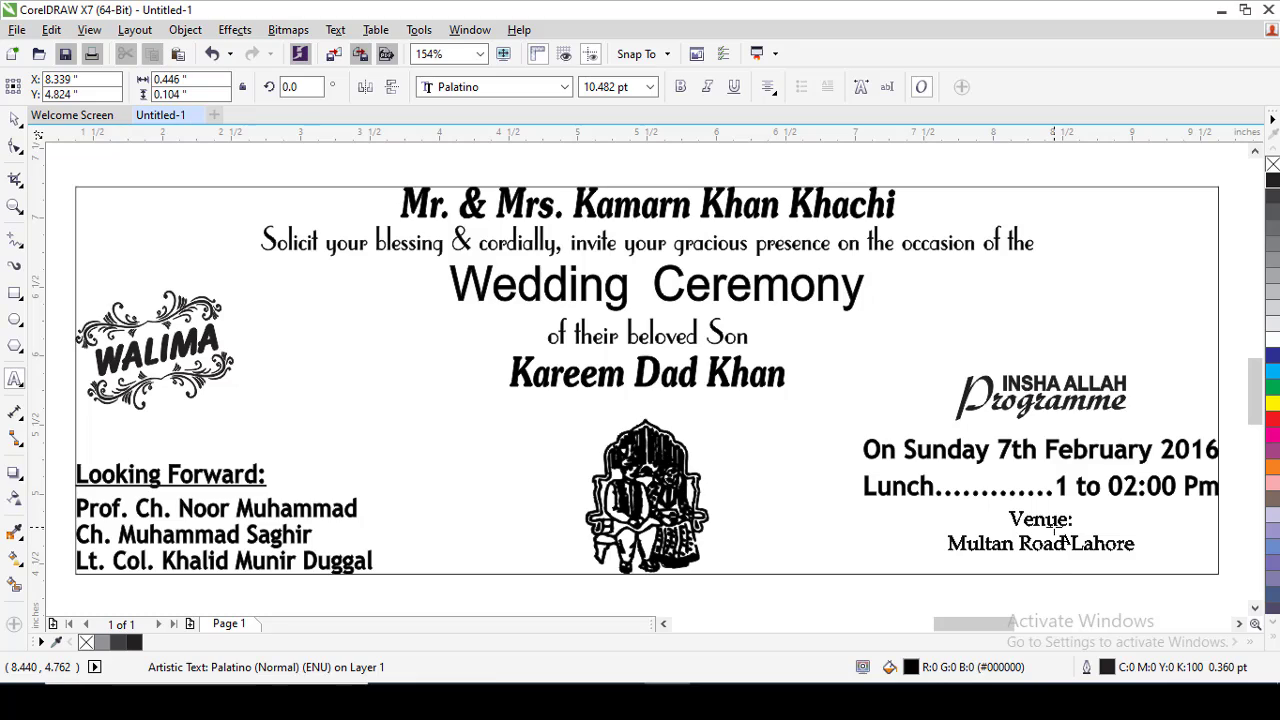
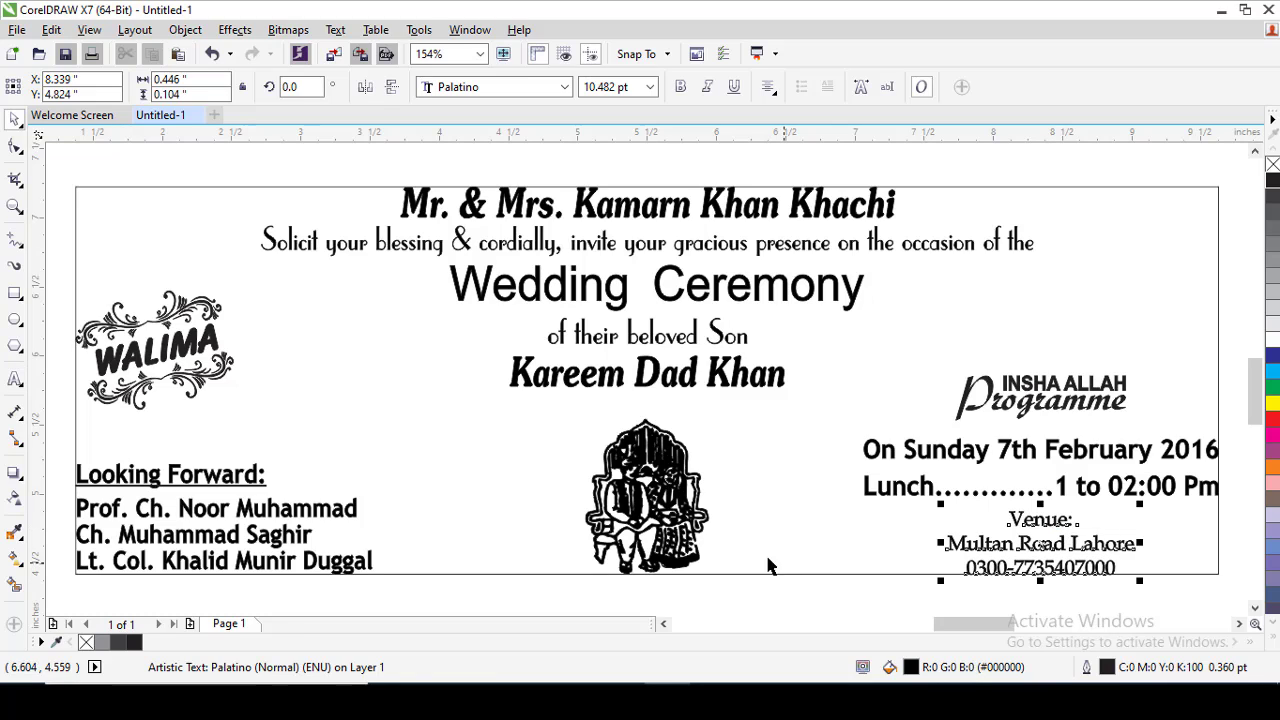
Try moving the WALIMA emblem further inside the card and undo the move.
left_click(725, 478)
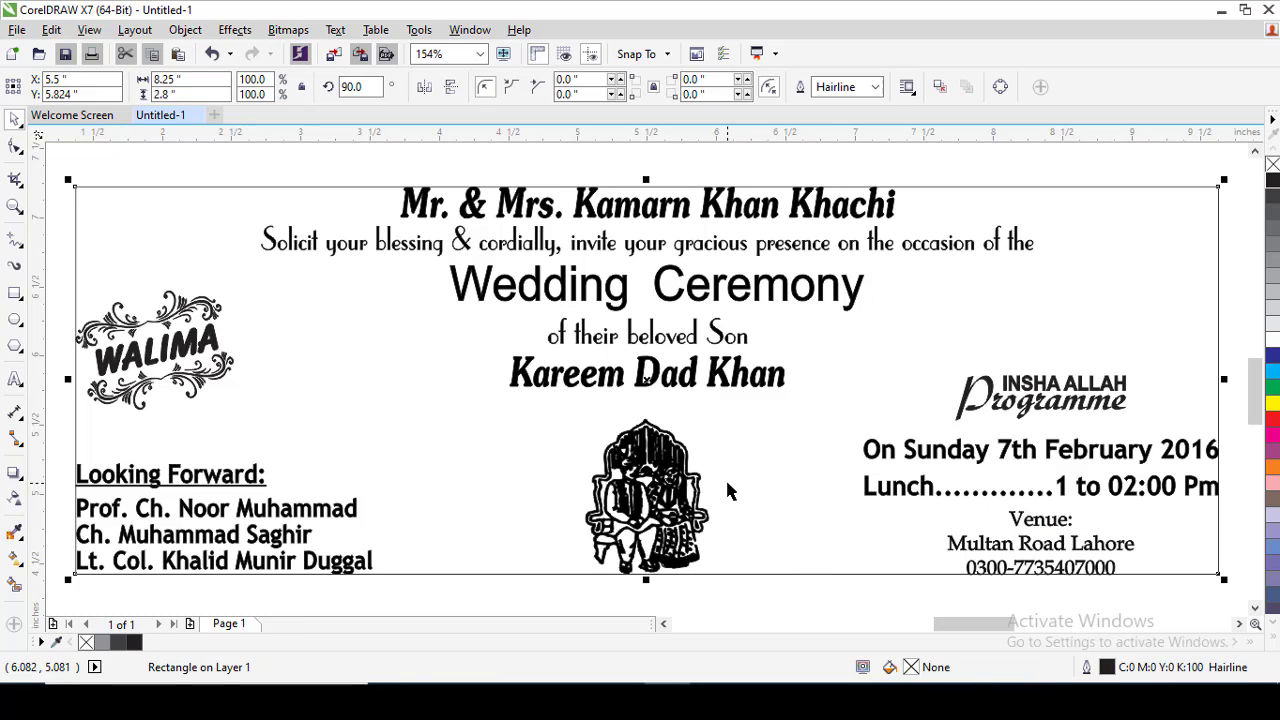
left_click(661, 498)
left_click(601, 400)
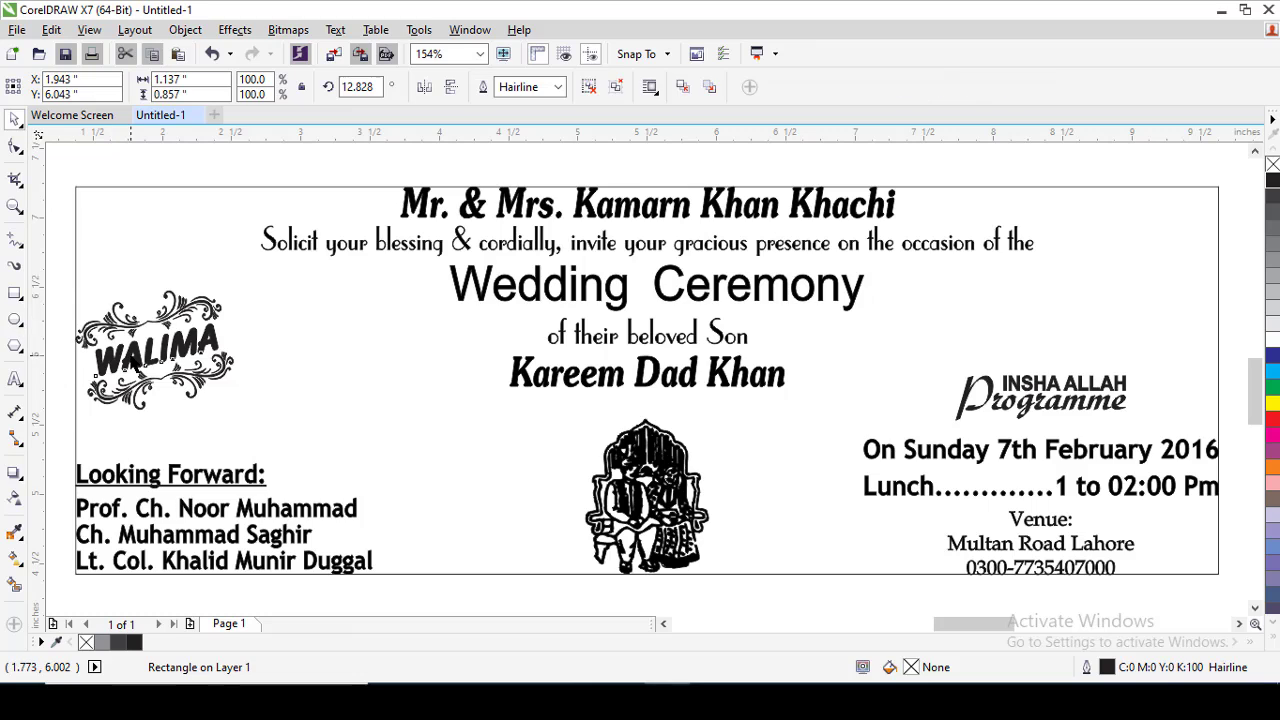
left_click(140, 352)
left_click_drag(140, 352, 210, 343)
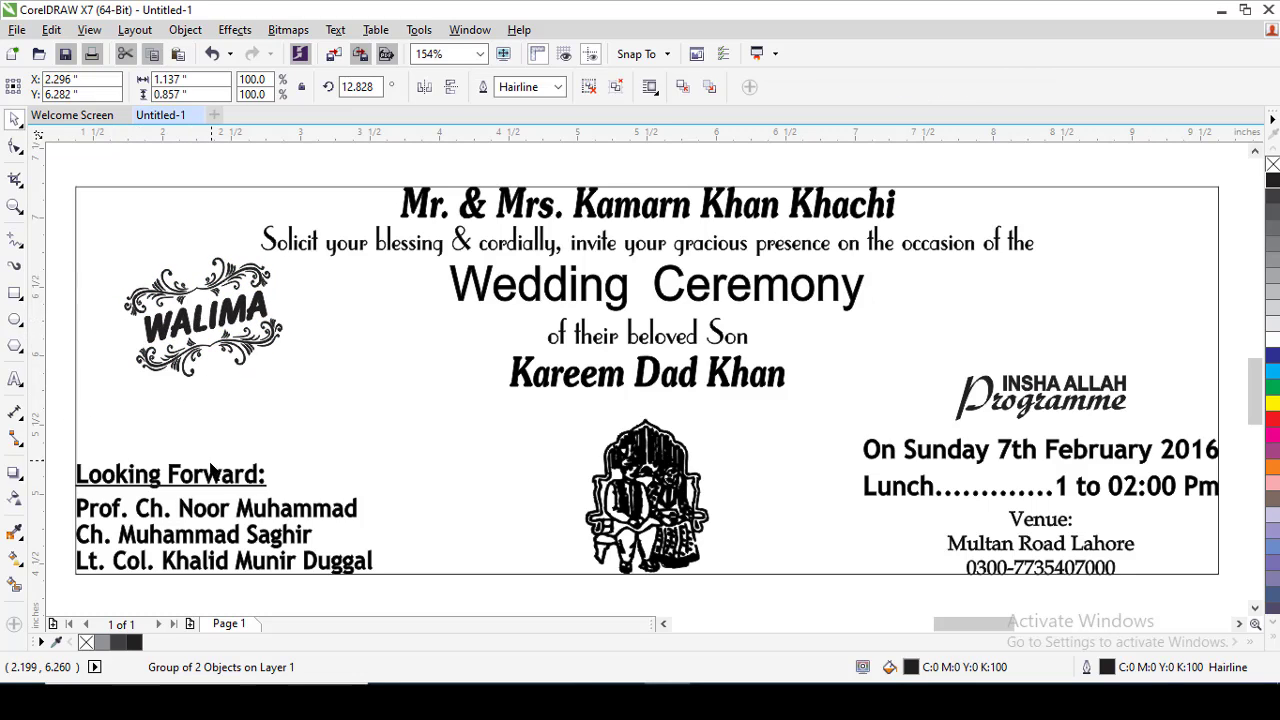
key("ctrl+z")
Ungroup the "Looking Forward" block on the Walima card and open its list of names for editing.
left_click(285, 535)
left_click(284, 514)
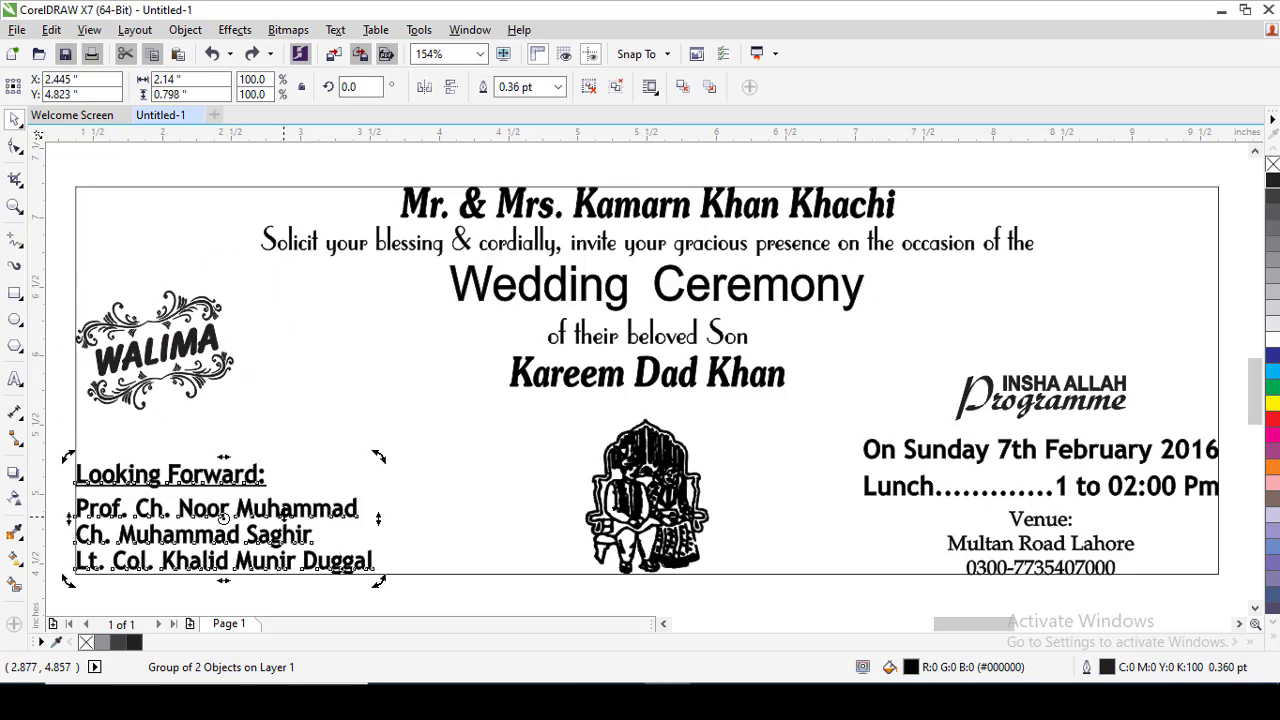
key("ctrl+u")
double_click(284, 514)
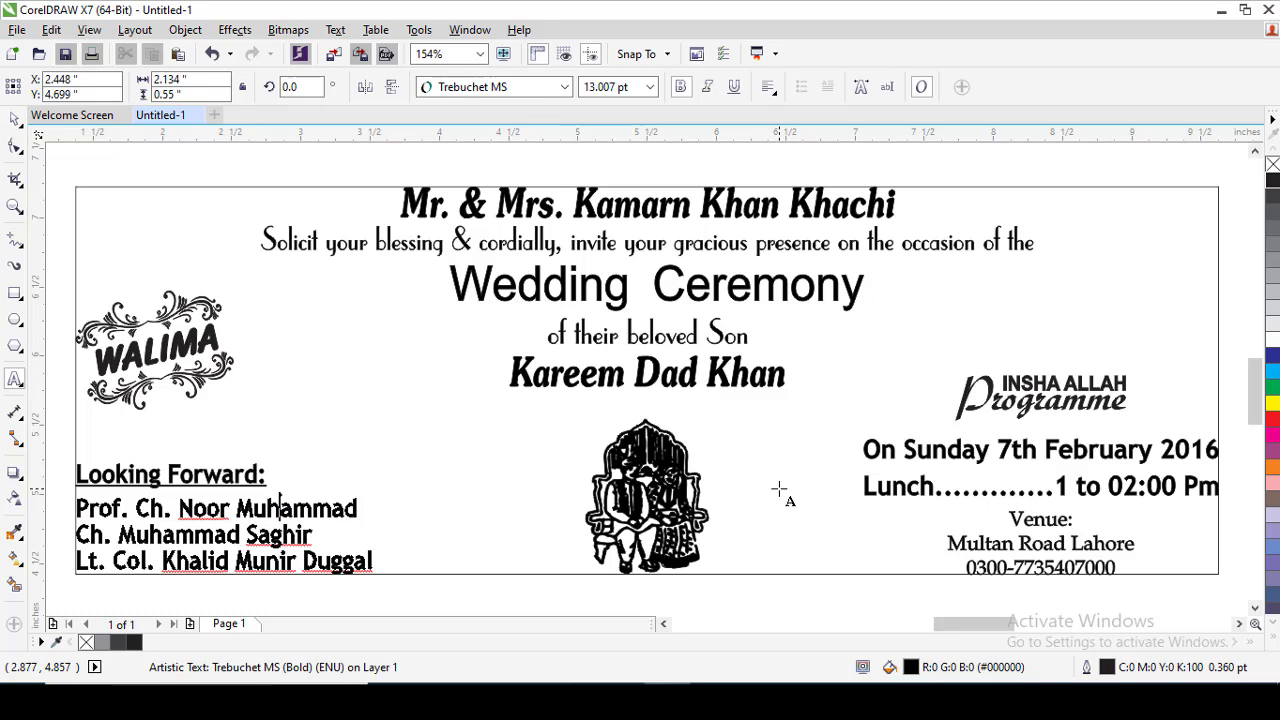
Group all parts of the edited Walima card, including its border rectangle, back together.
scroll(780, 491, "down", 2)
left_click(15, 119)
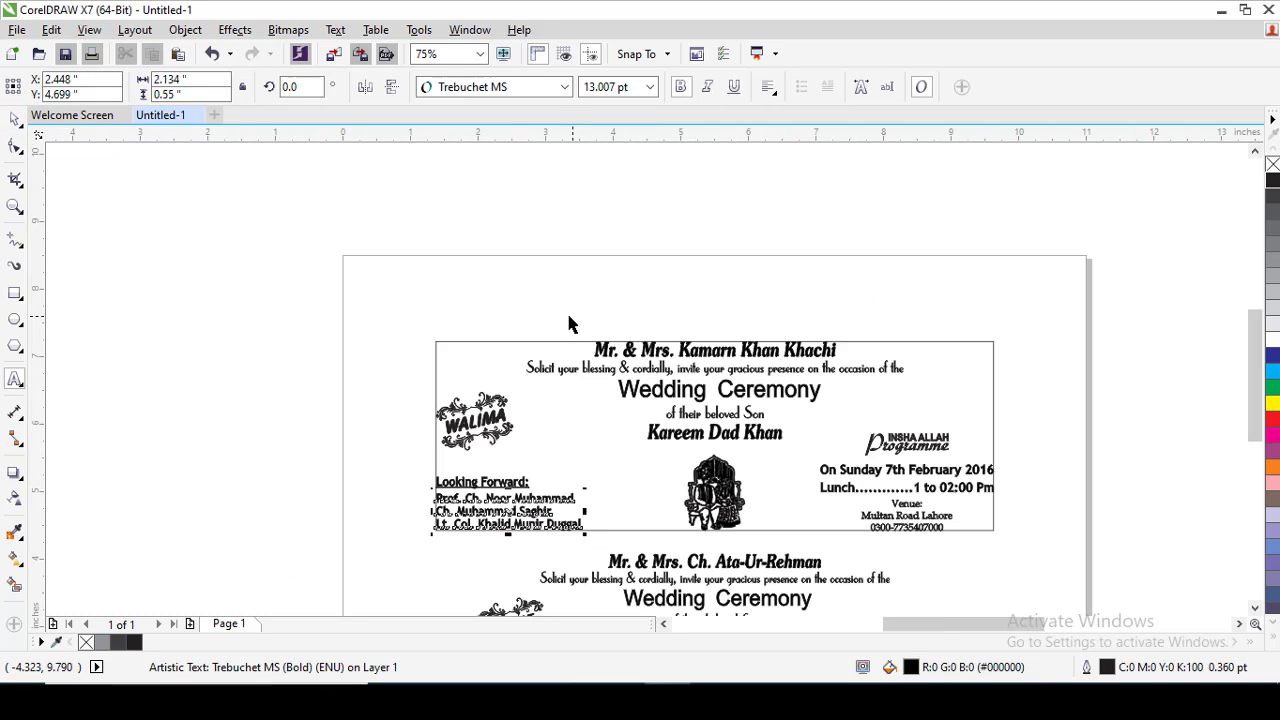
left_click_drag(326, 277, 1072, 550)
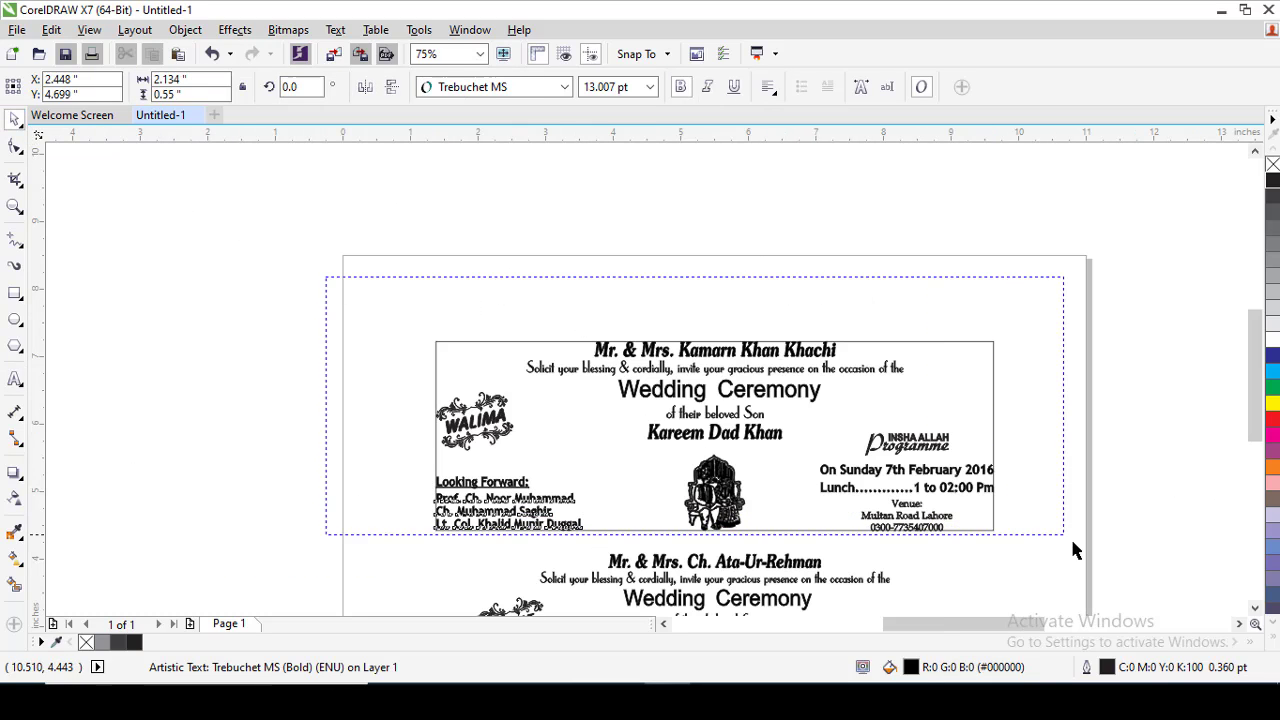
Examine the Barat card and compare its BARAT emblem with the WALIMA emblem on the Walima card.
left_click(714, 591)
key("shift+F2")
key("F2")
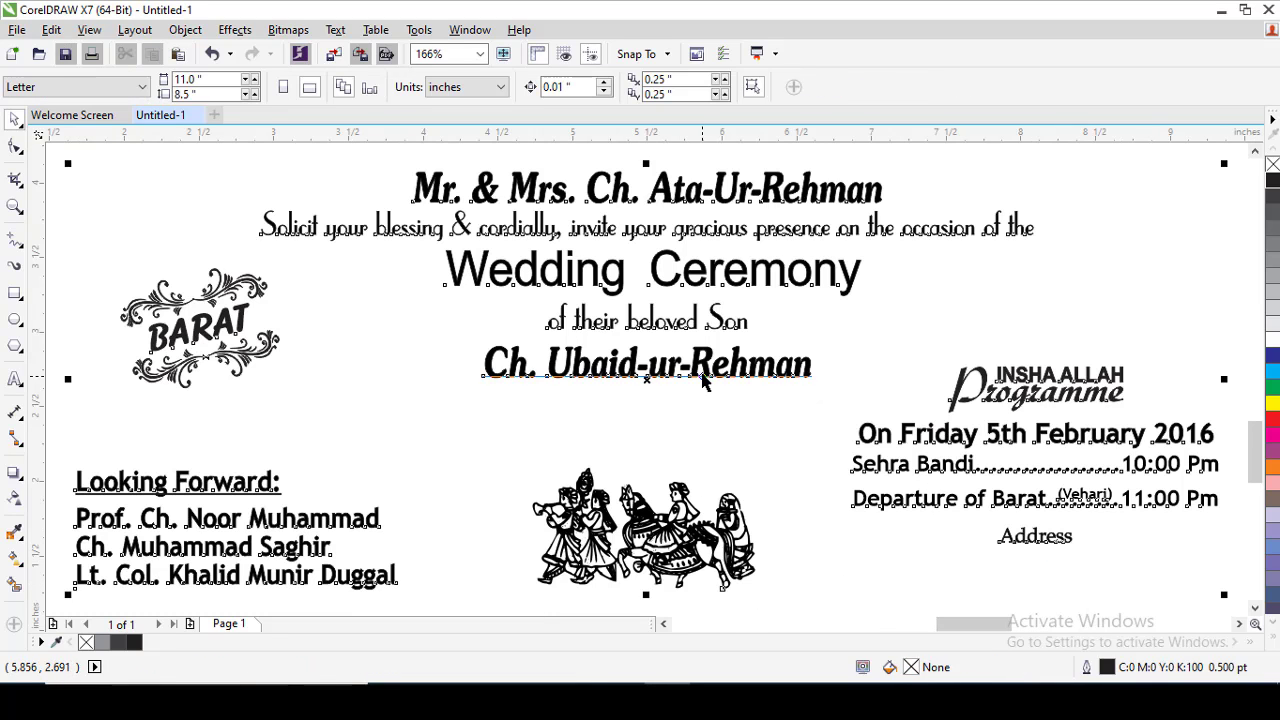
key("F3")
key("F2")
left_click_drag(440, 317, 567, 396)
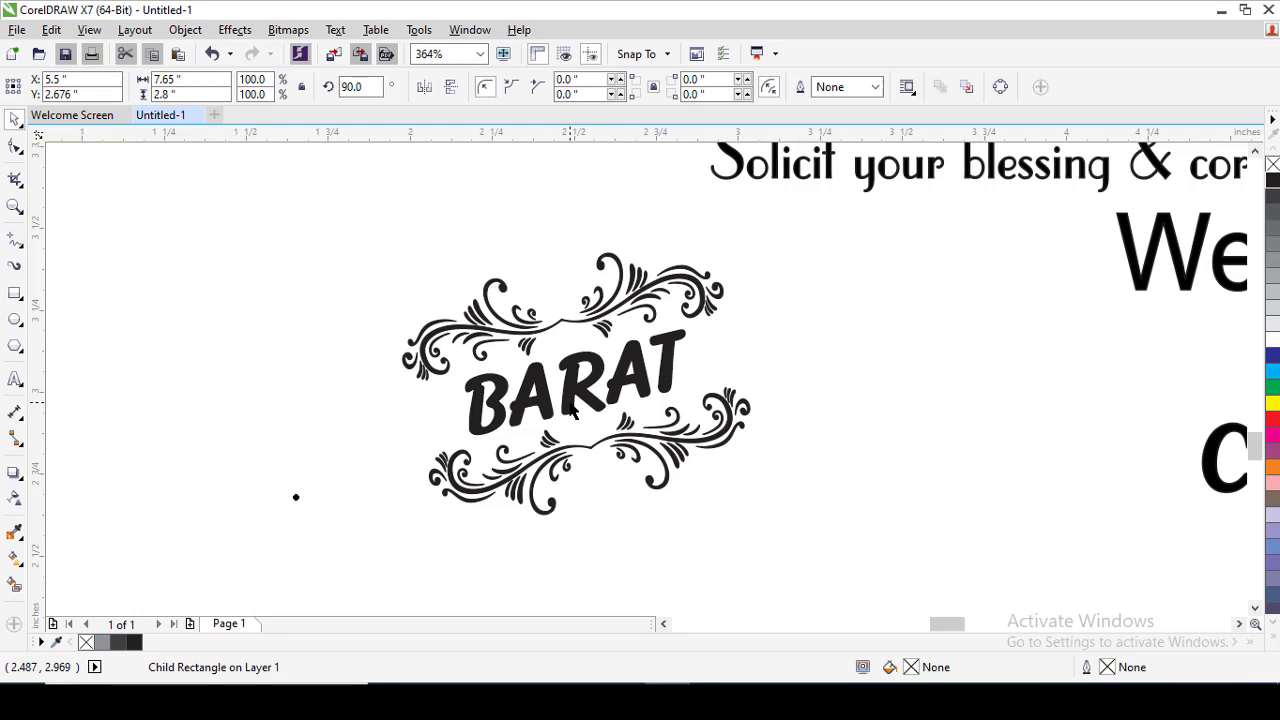
scroll(573, 412, "down", 5)
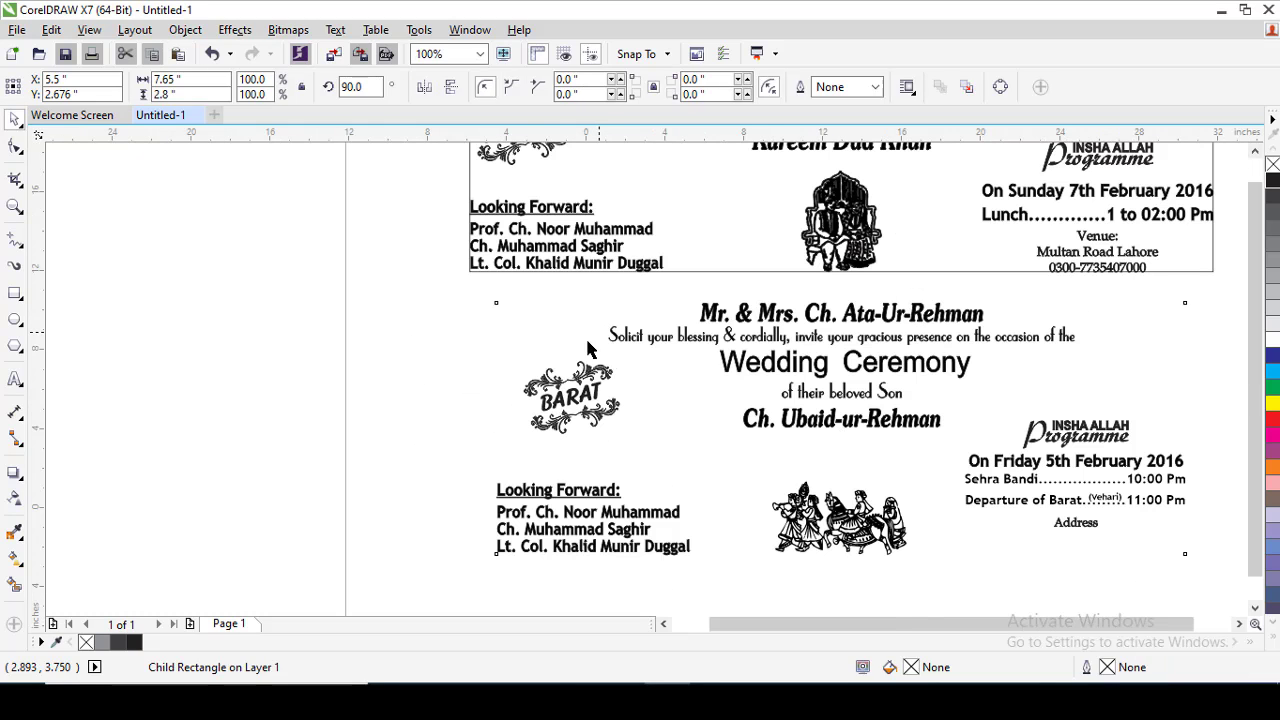
scroll(588, 347, "down", 3)
scroll(622, 372, "up", 5)
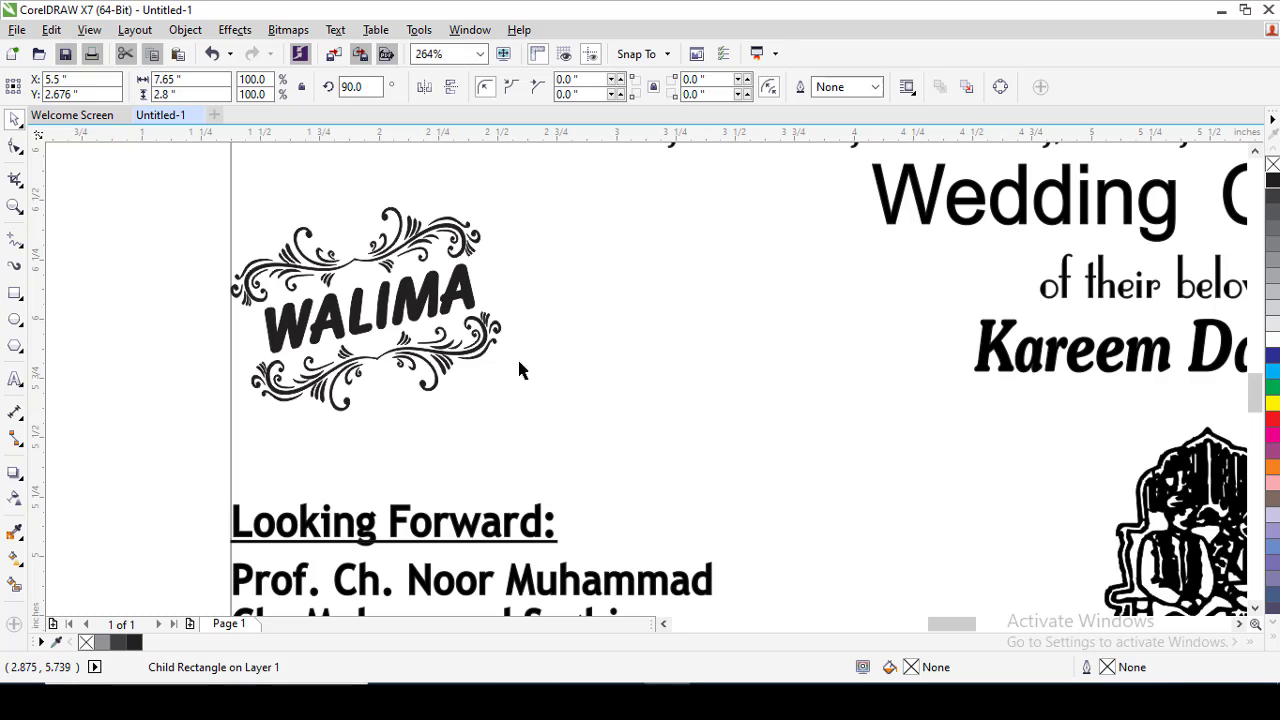
left_click(395, 335)
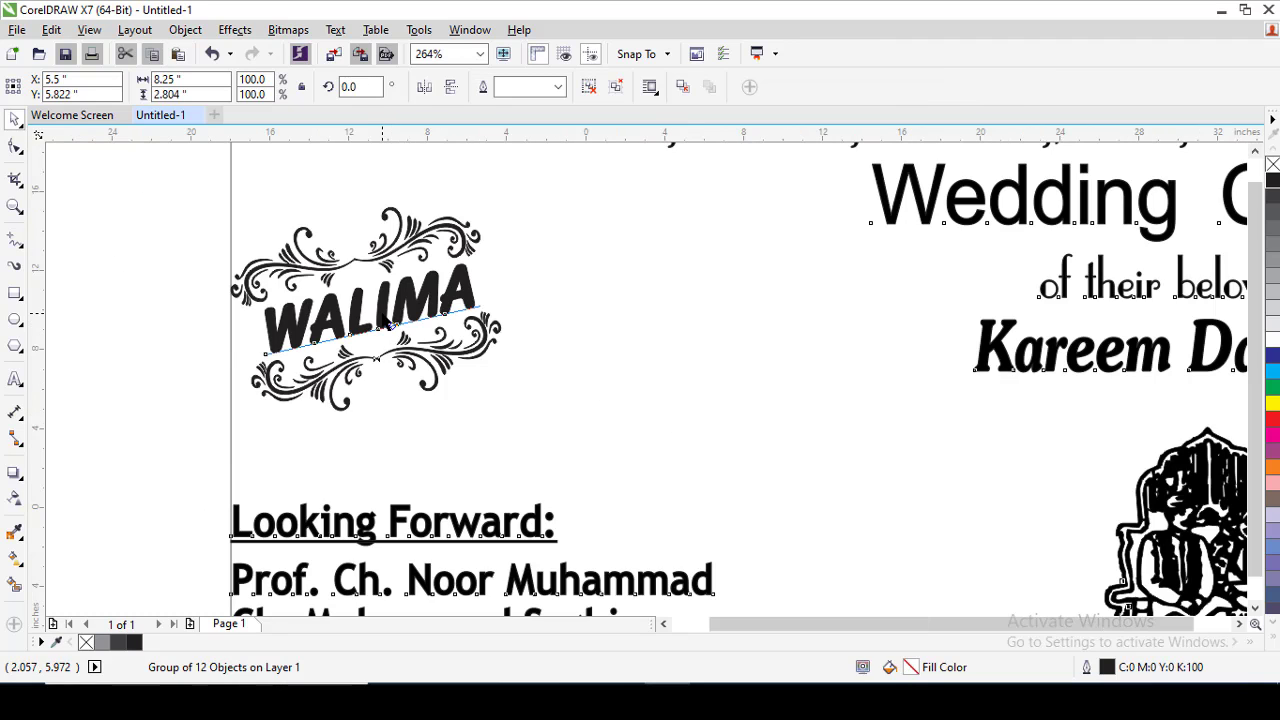
Remove the outline from the border rectangle inside the grouped Walima card.
scroll(385, 320, "down", 5)
left_click(763, 376, "ctrl")
left_click_drag(766, 377, 786, 339)
key("ctrl+z")
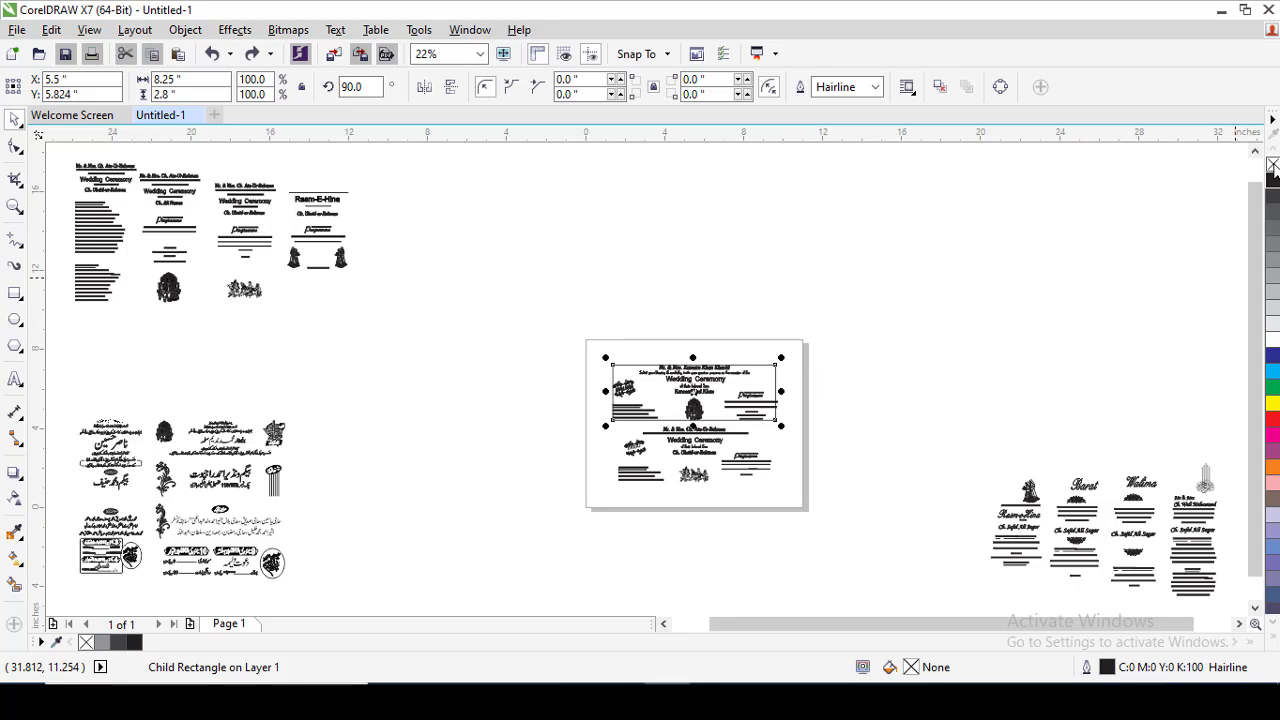
right_click(1273, 164)
Group the two wide cards and move them off the page, and bring the Rasm-e-Hina, Barat, Walima and Looking Forward cards onto it.
left_click(527, 511)
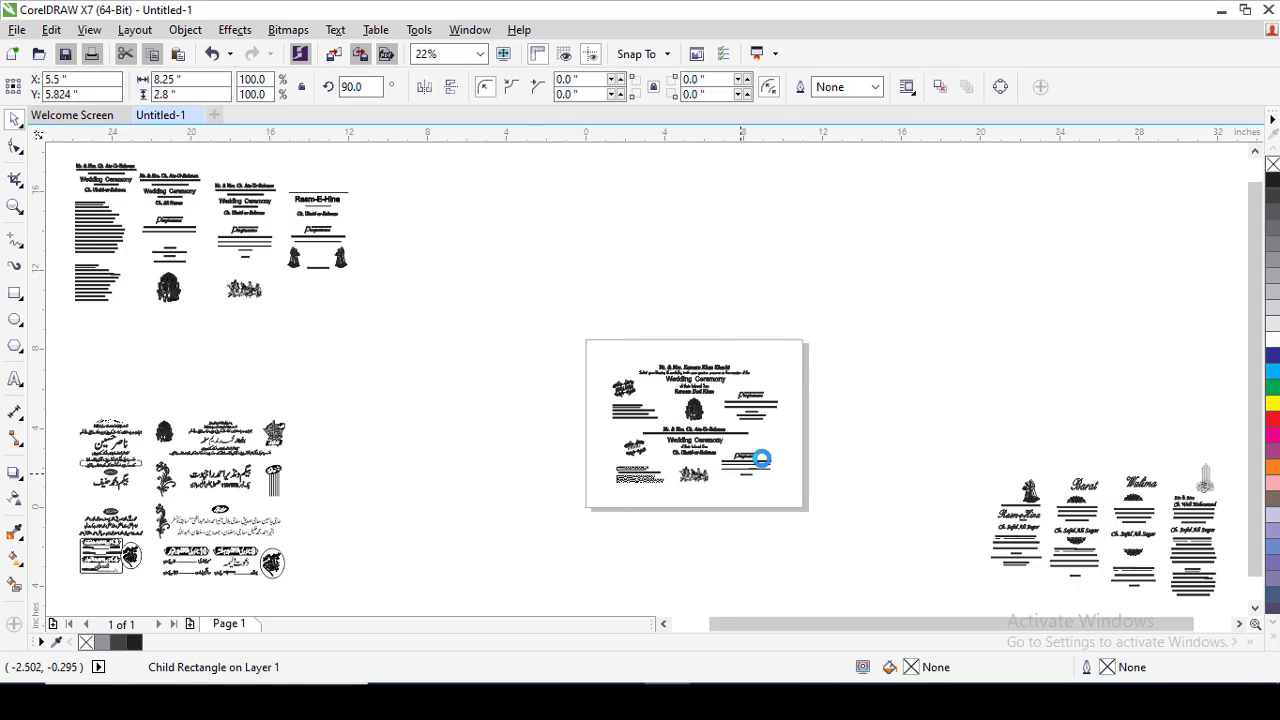
left_click_drag(758, 456, 541, 246)
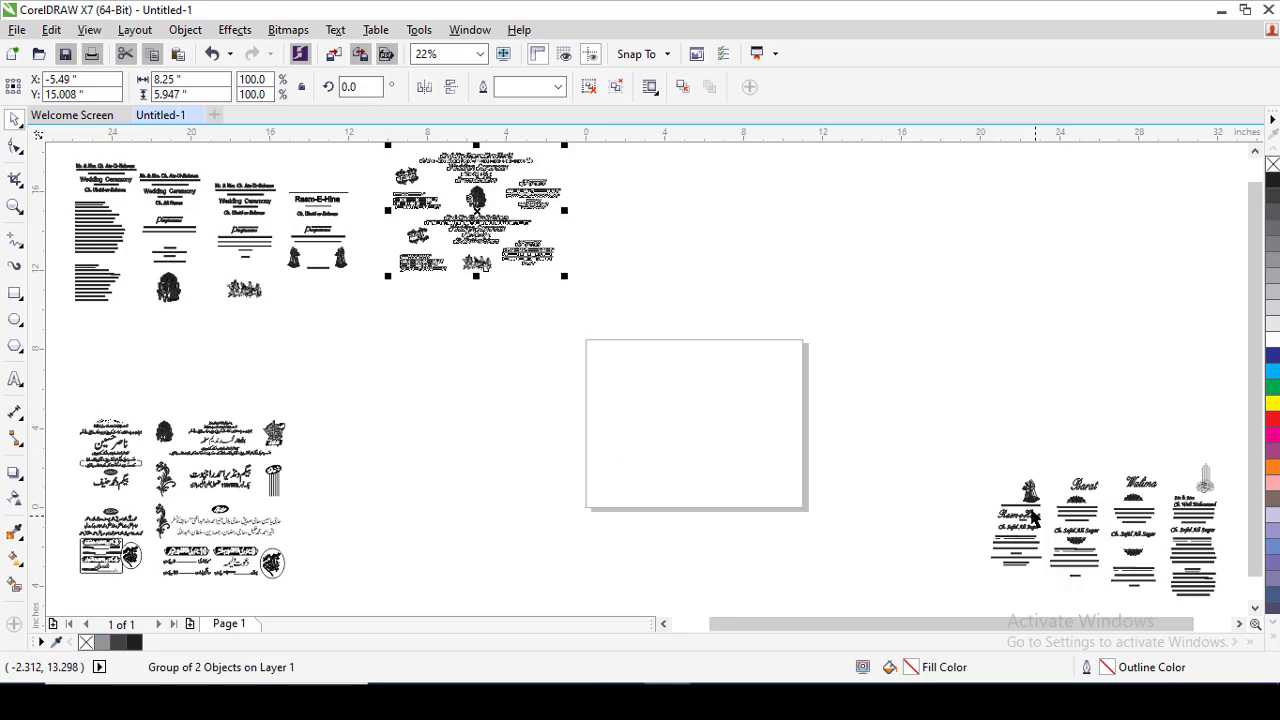
left_click_drag(1030, 516, 562, 400)
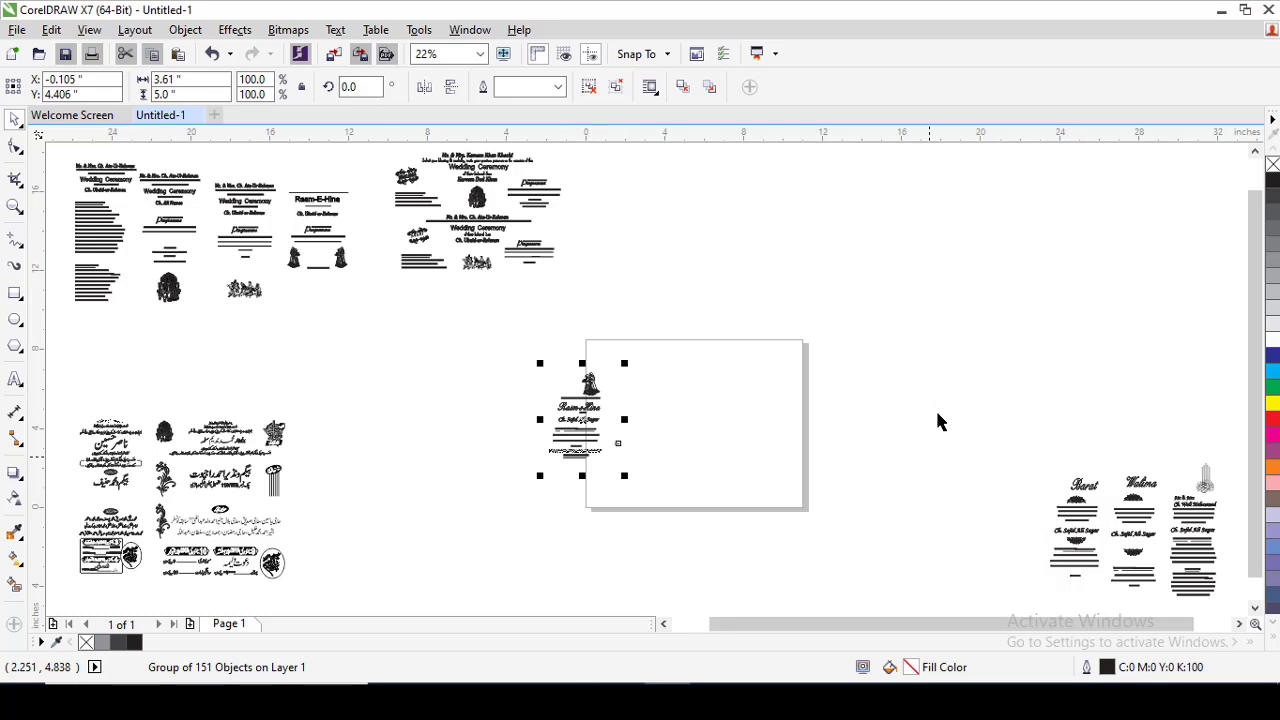
left_click_drag(950, 411, 1200, 655)
key("p")
Switch the display to Wireframe to reveal the frames of the four tall cards.
key("z")
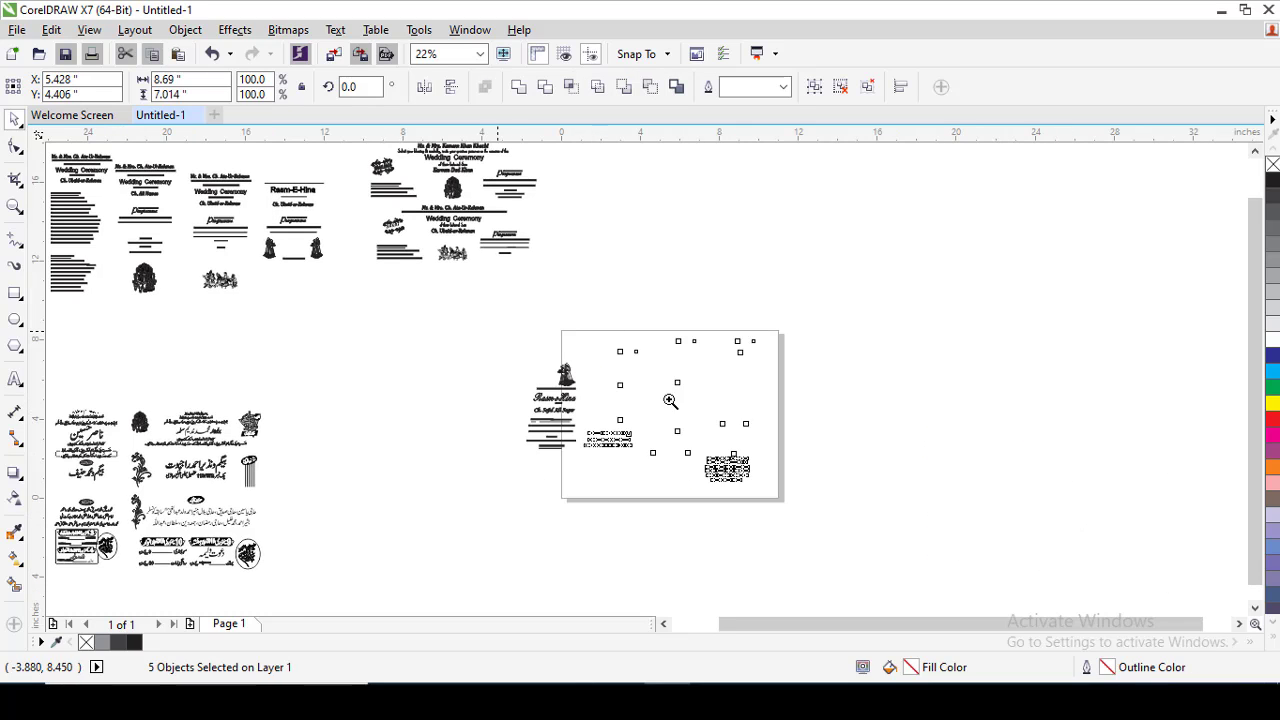
left_click_drag(577, 331, 797, 460)
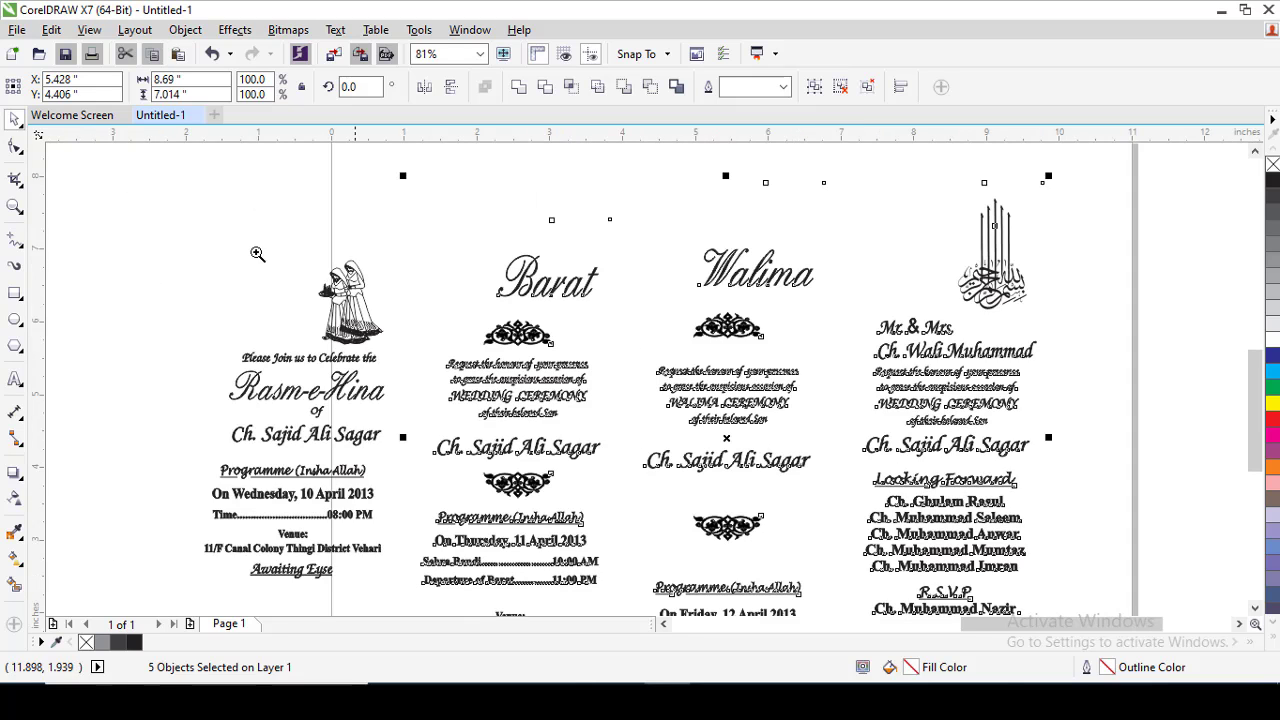
left_click_drag(732, 430, 1066, 612)
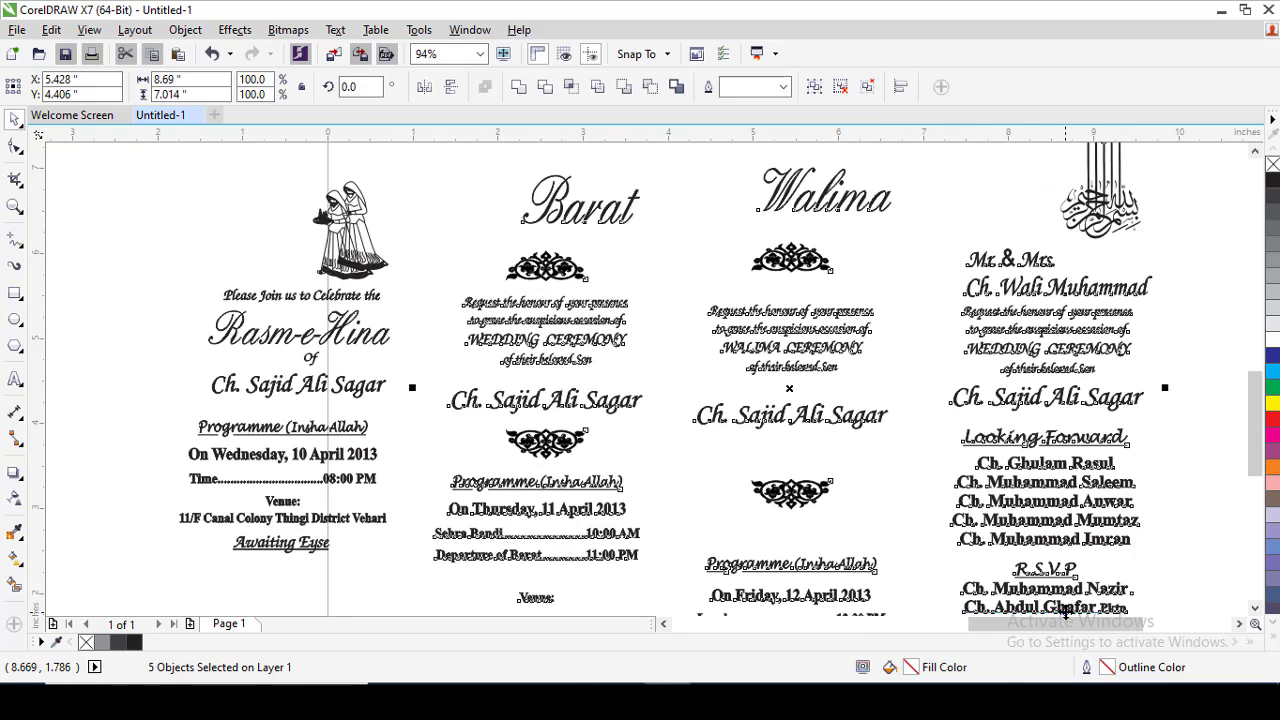
key("Escape")
left_click(247, 464)
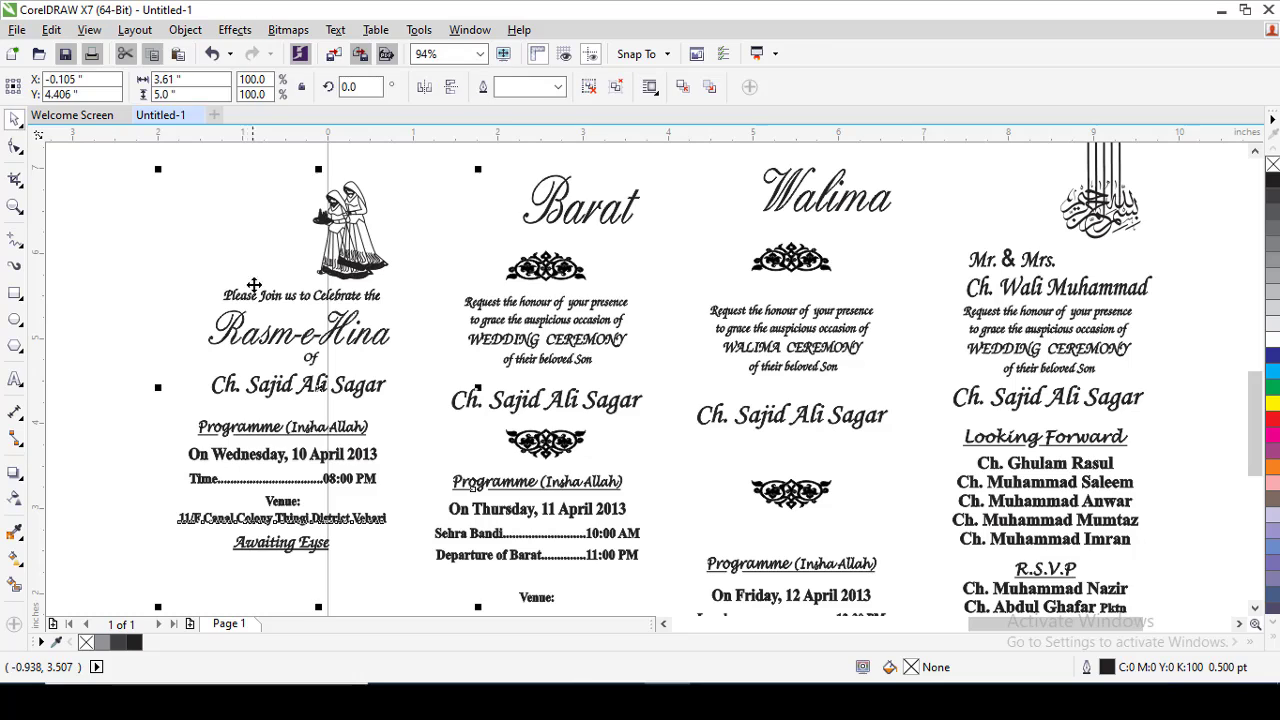
left_click(89, 30)
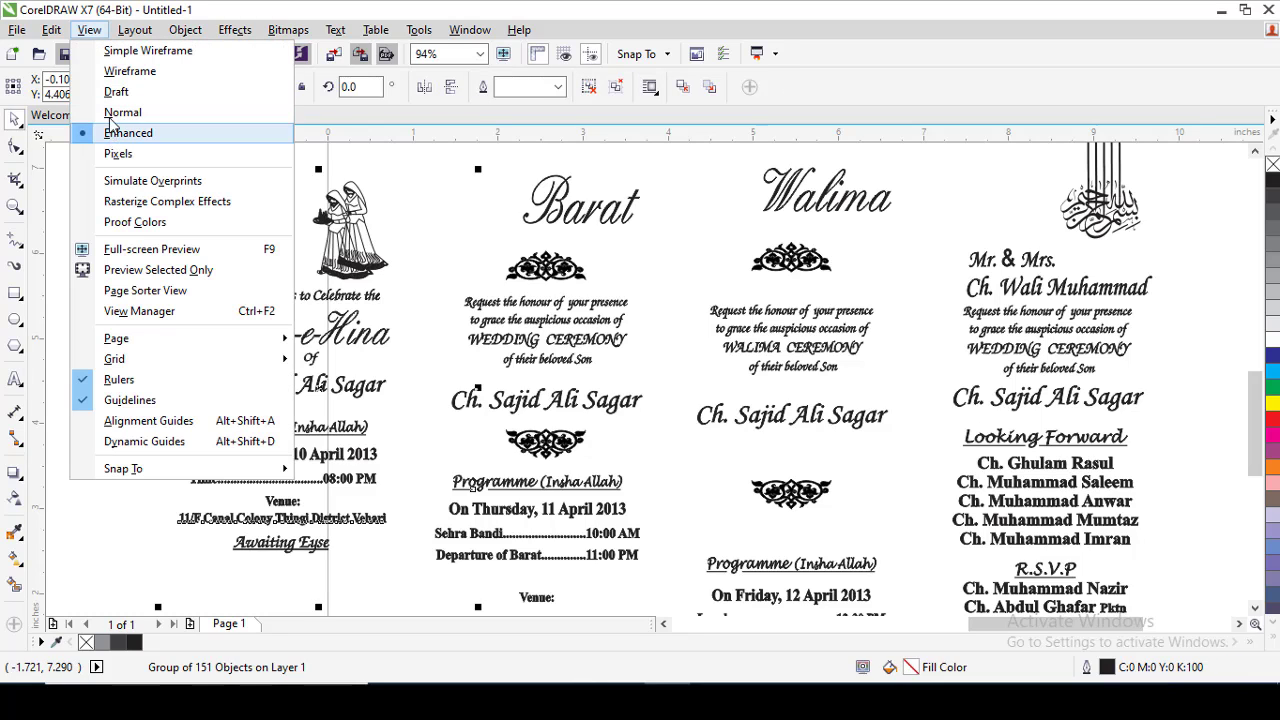
left_click(120, 72)
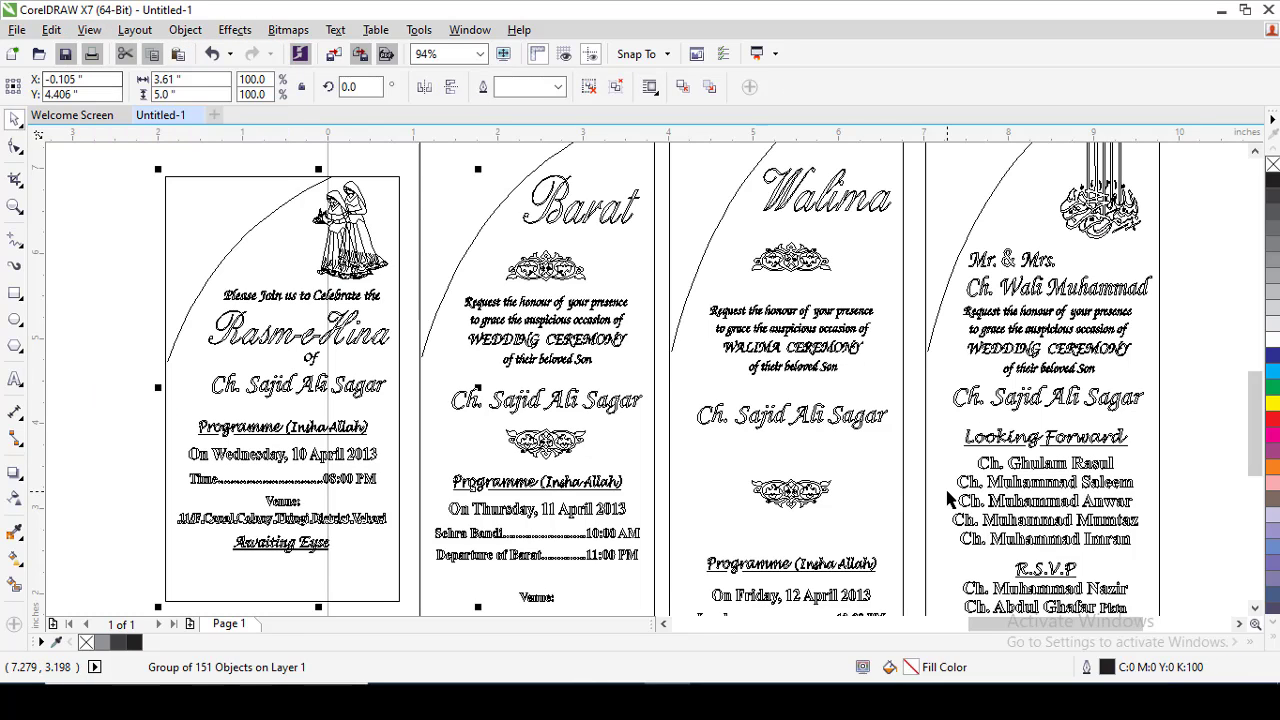
Examine the frames of the four tall cards in Wireframe, down to the programme and venue lines of the Walima card.
left_click(948, 500)
scroll(948, 500, "down", 2)
left_click_drag(469, 253, 1166, 591)
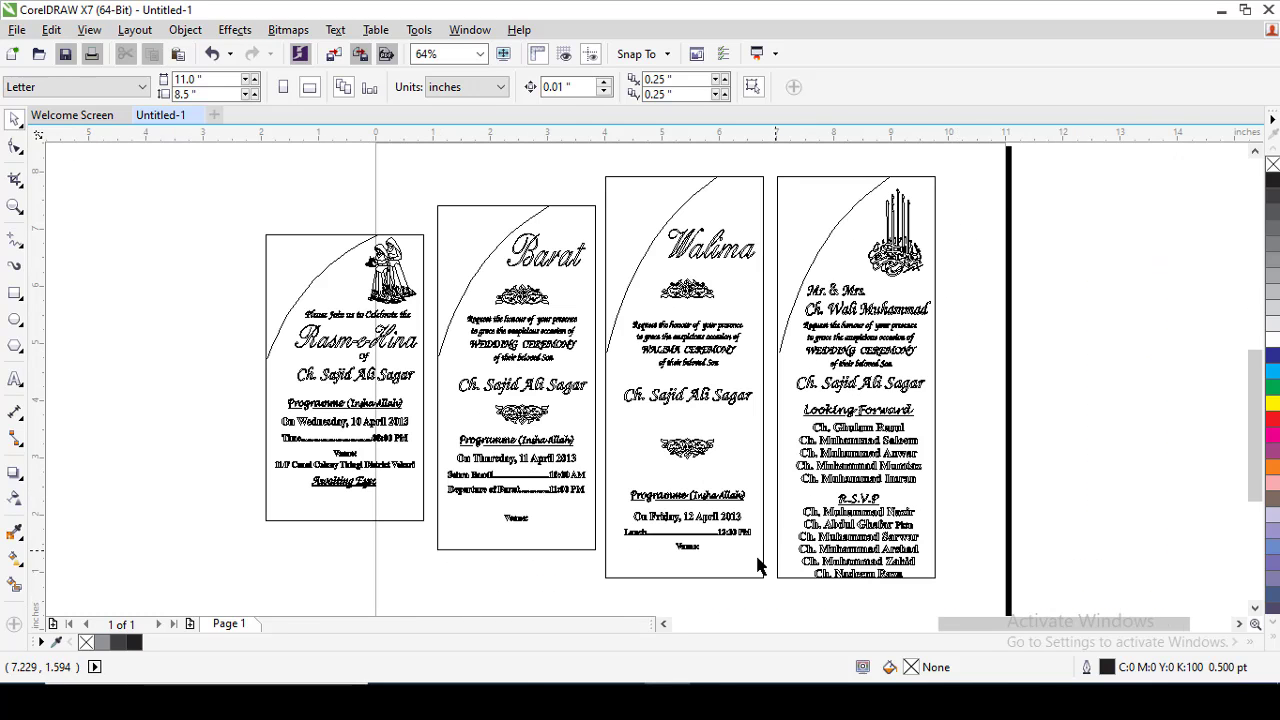
left_click(638, 565)
key("F2")
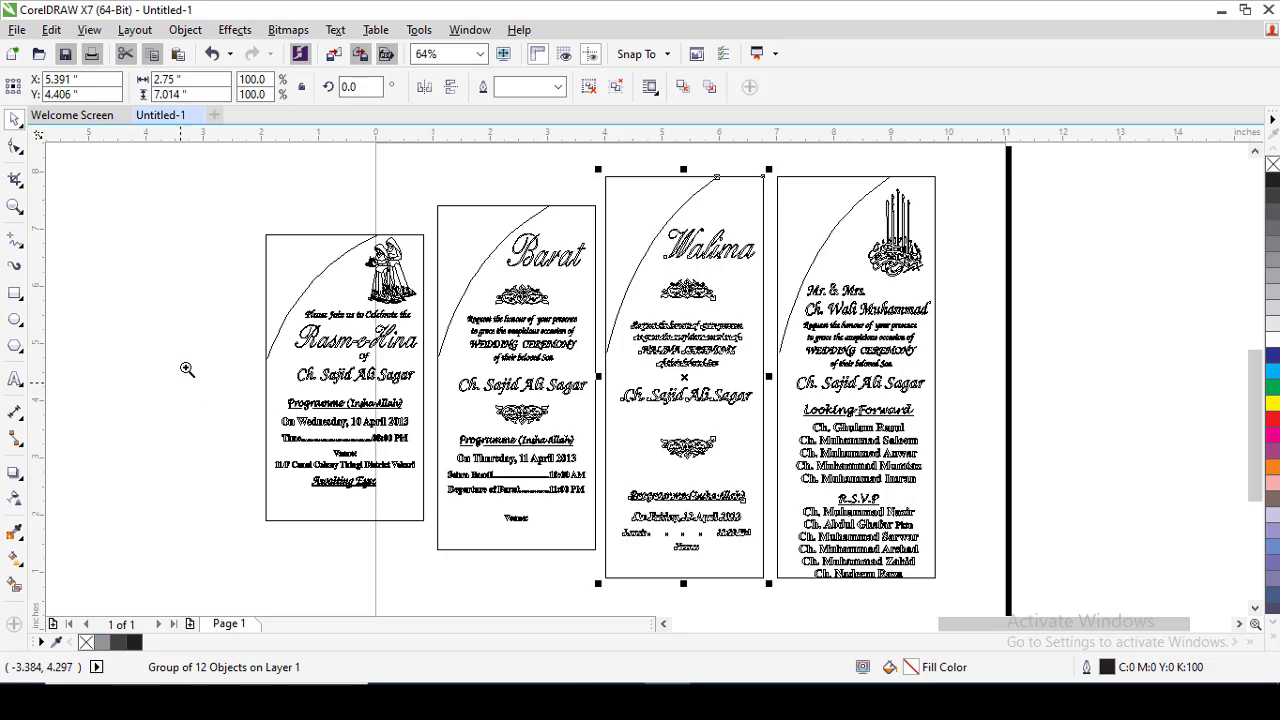
left_click_drag(241, 366, 809, 588)
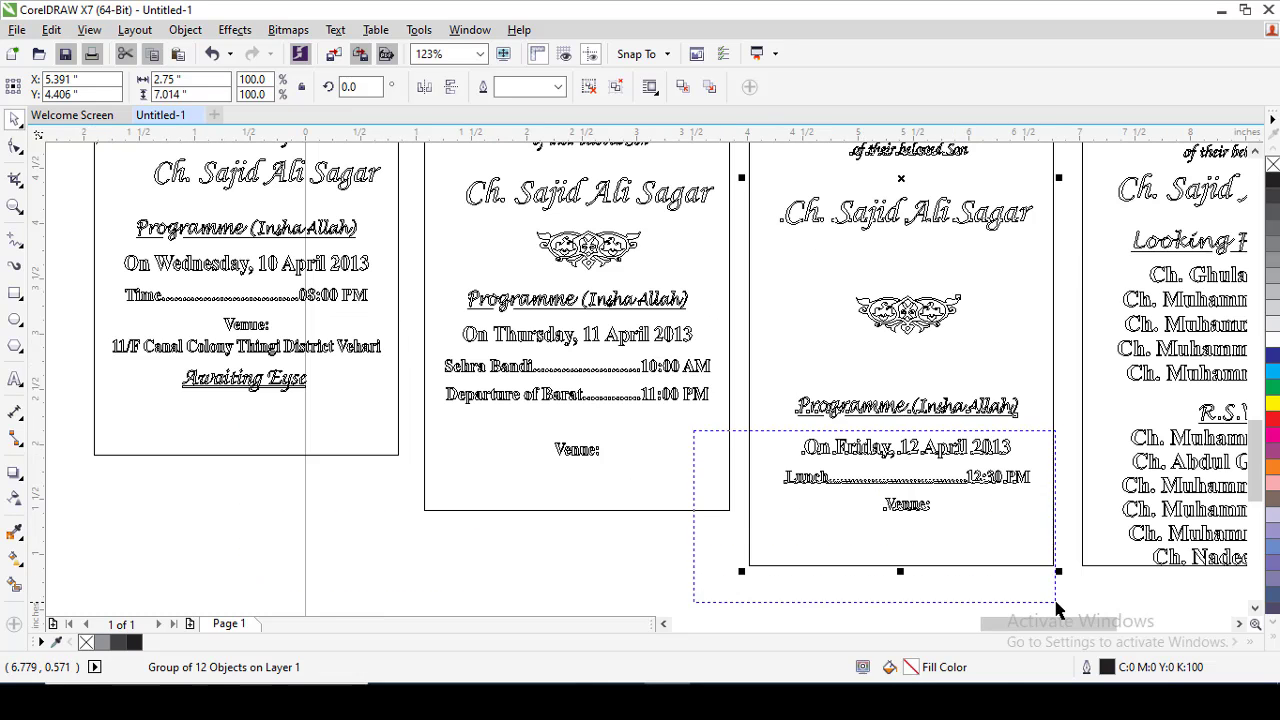
left_click_drag(1058, 610, 1058, 610)
scroll(866, 369, "down", 5)
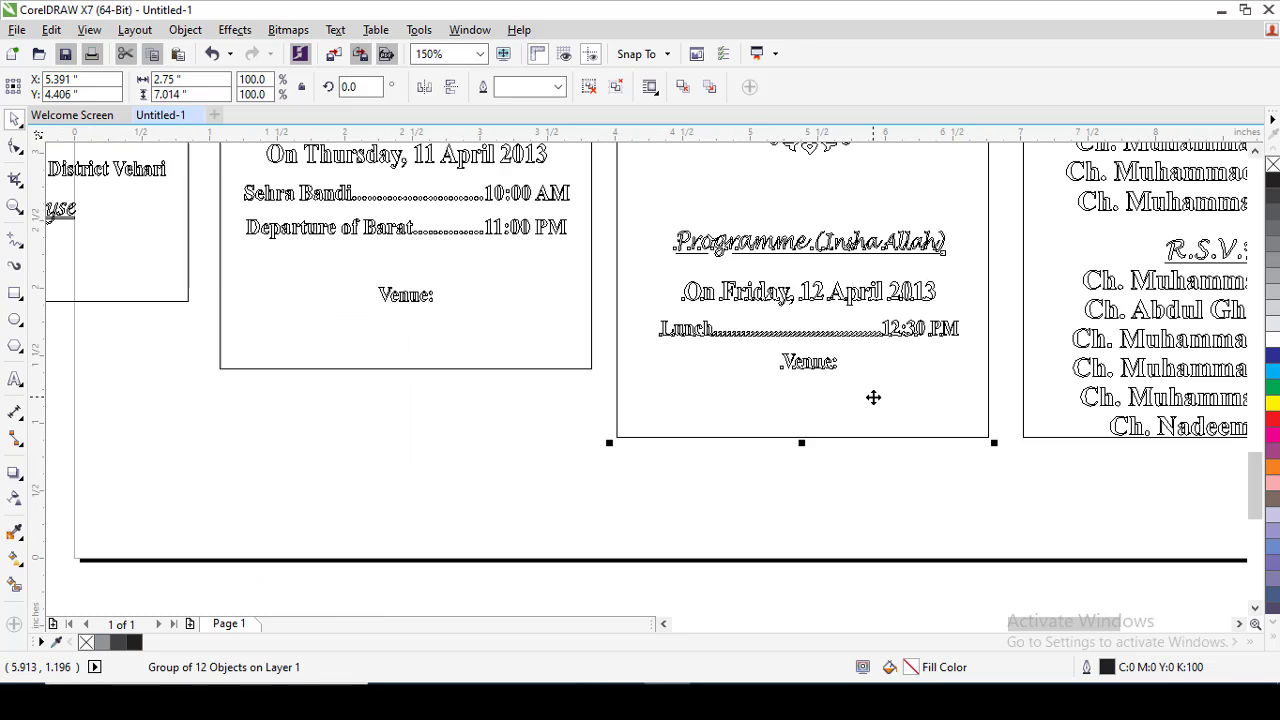
left_click_drag(646, 218, 517, 146)
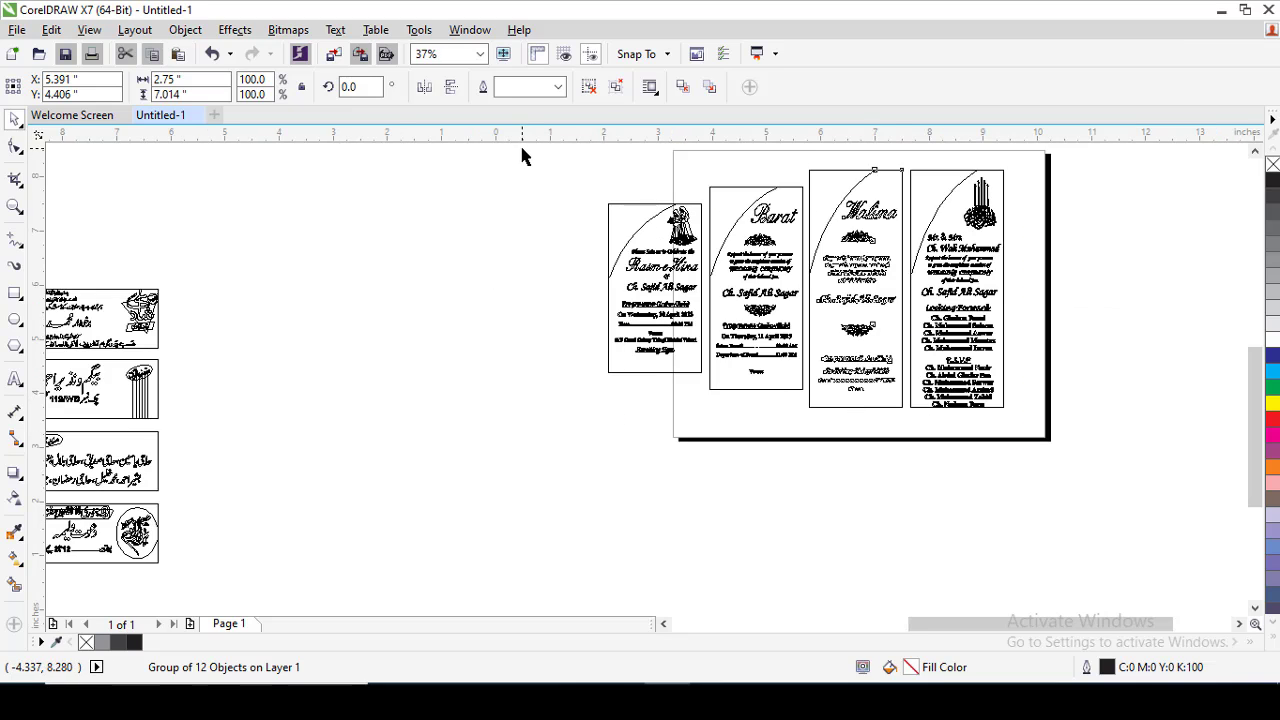
Deselect the Walima card and set the display mode to Normal.
left_click(361, 258)
left_click(89, 30)
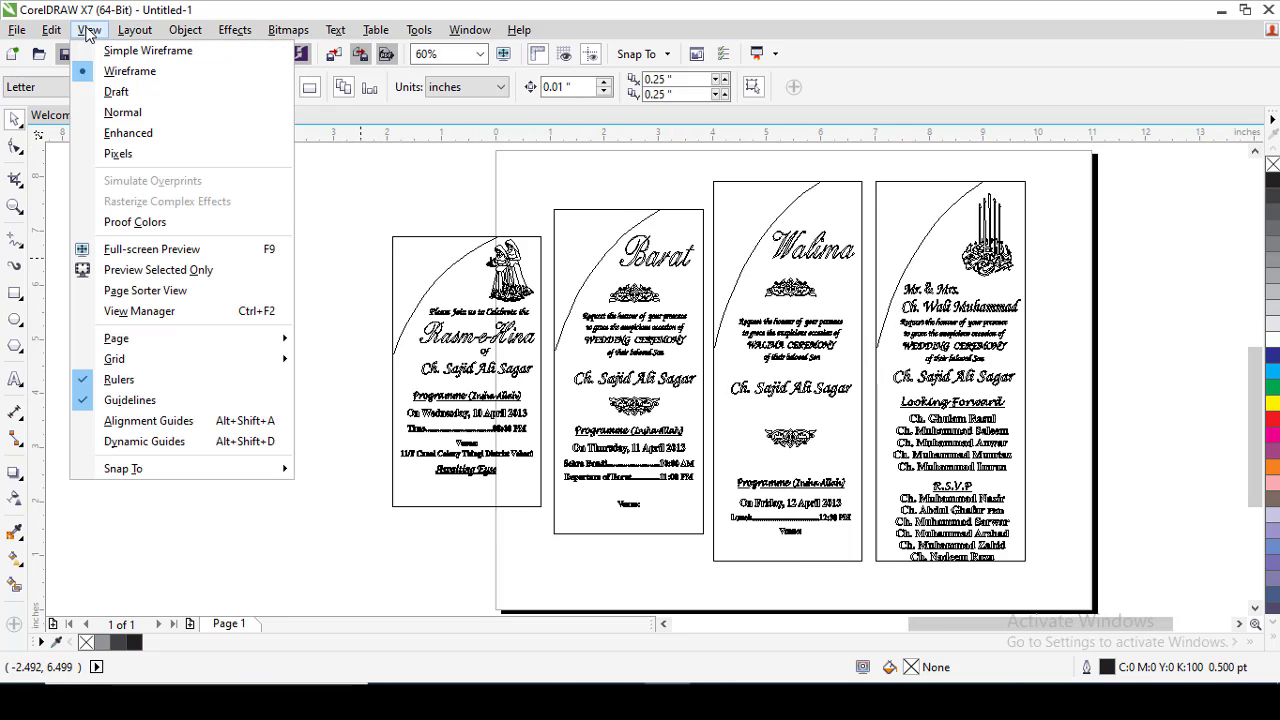
left_click(150, 112)
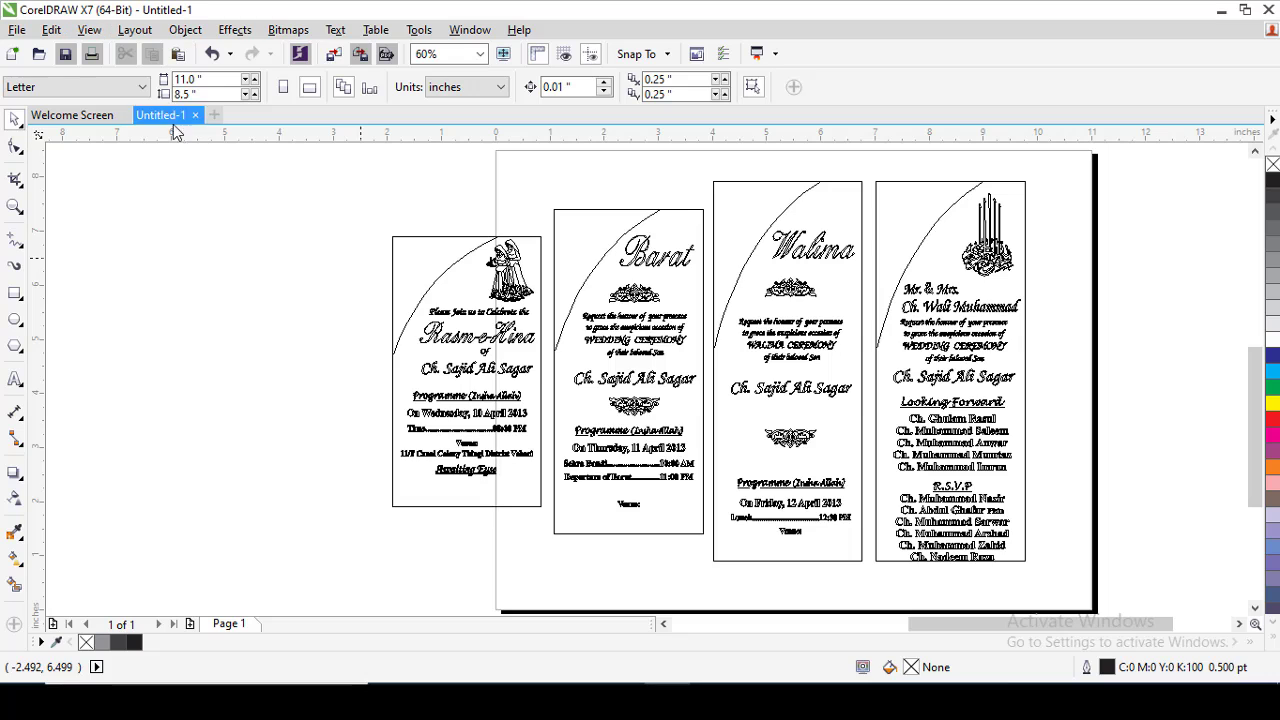
Move the grouped Rasm-e-Hina, Barat, Walima and Looking Forward cards off the page to the free area above it.
key("F4")
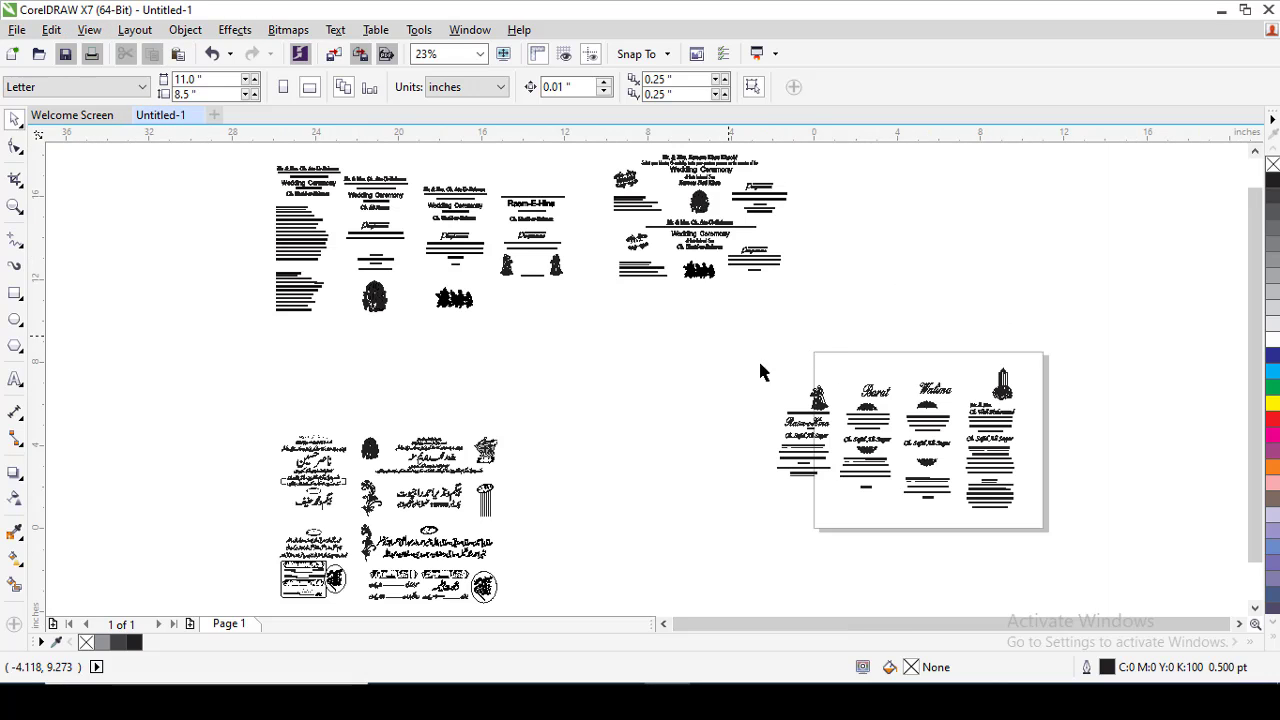
left_click_drag(730, 338, 1057, 551)
left_click_drag(1000, 470, 1023, 270)
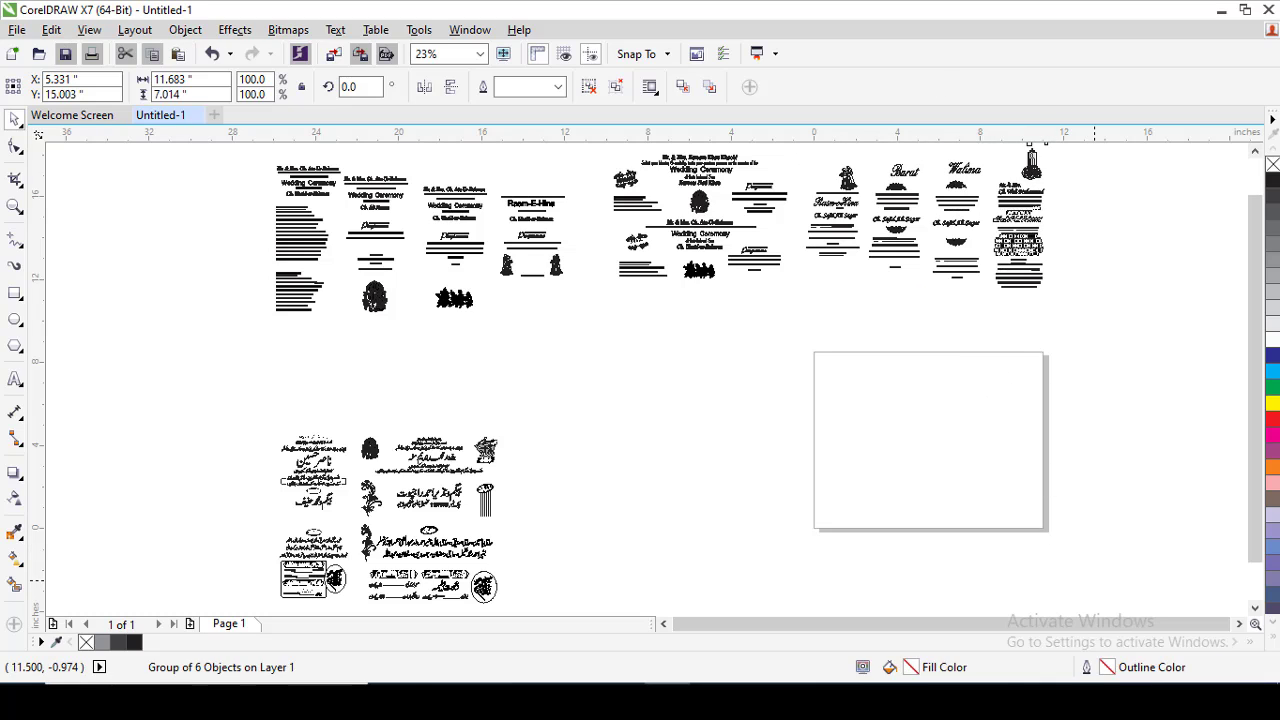
key("Escape")
Bring the group of four wide Urdu wedding card panels onto the page.
left_click_drag(439, 568, 563, 526)
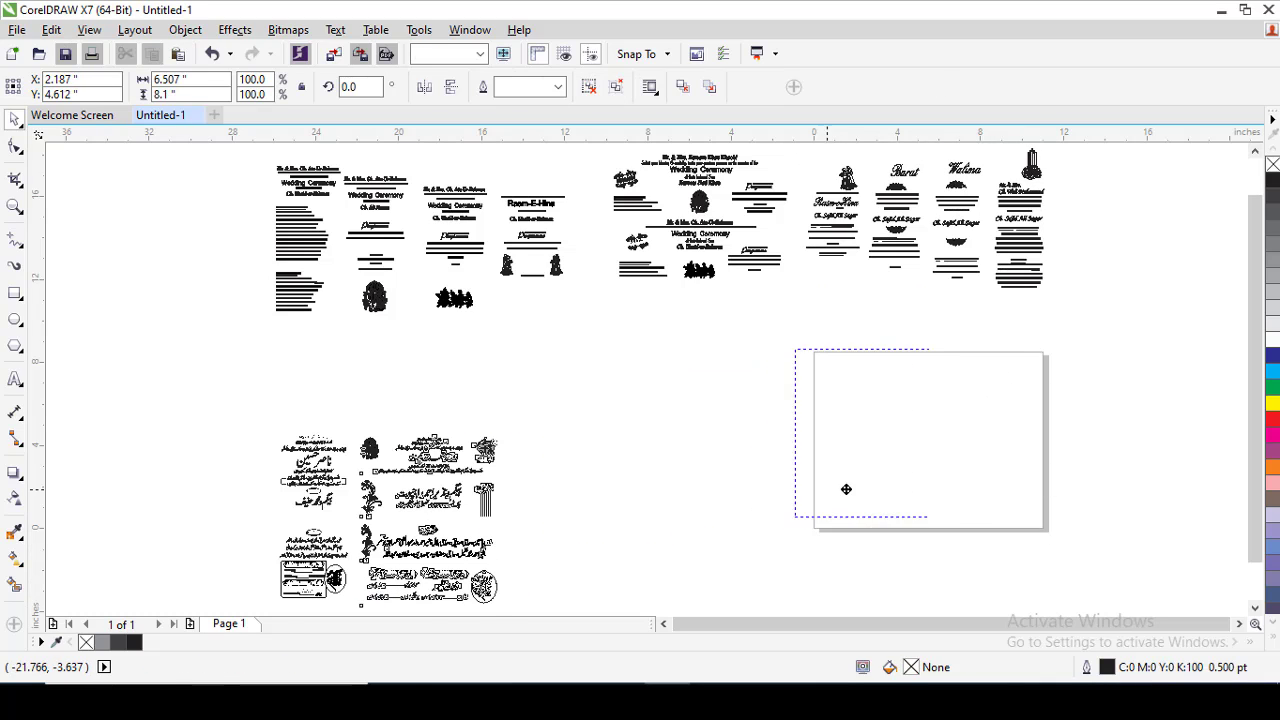
left_click_drag(846, 489, 895, 497)
key("shift+F2")
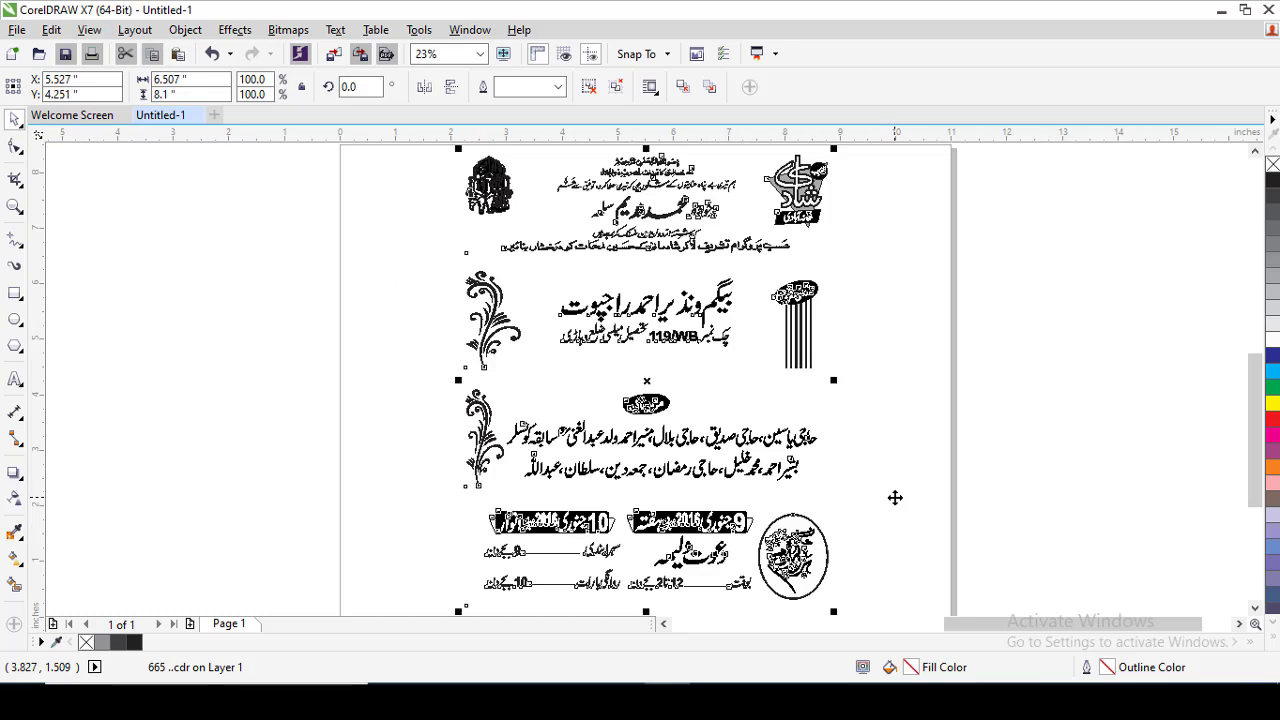
left_click(986, 389)
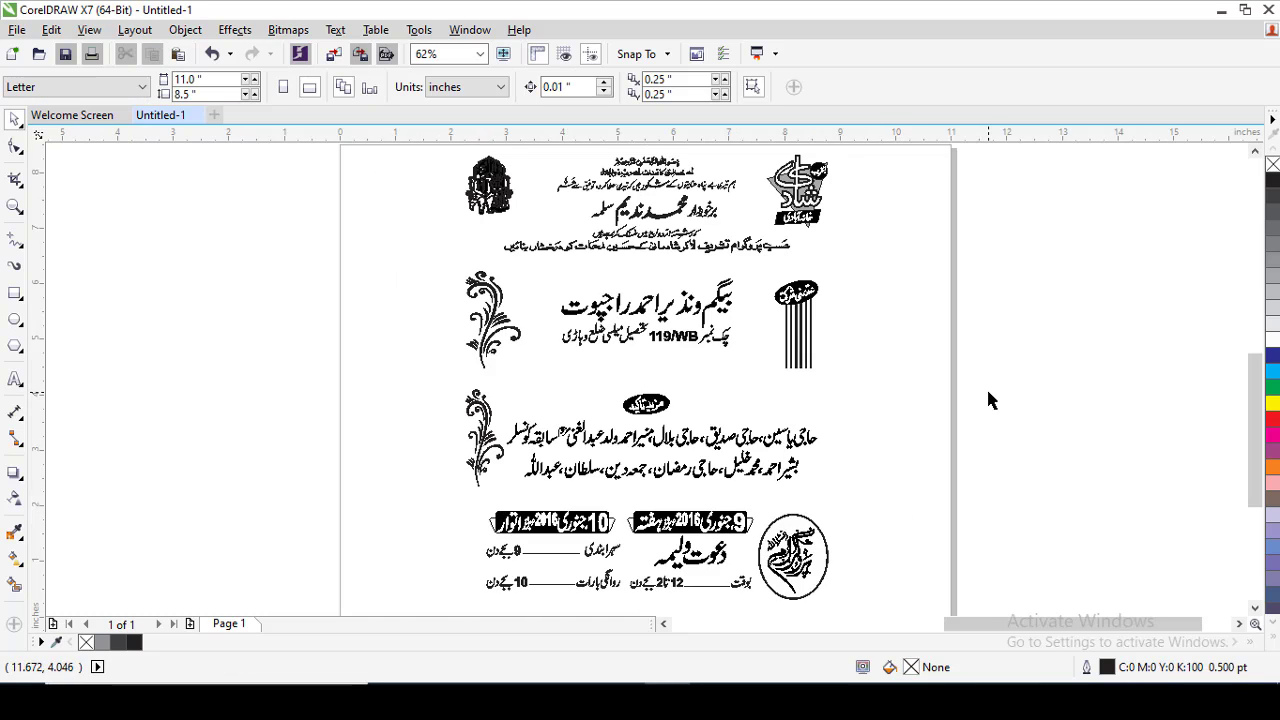
Switch the display to Wireframe to inspect the frames of the four wide Urdu panels.
left_click(646, 211)
left_click(960, 258)
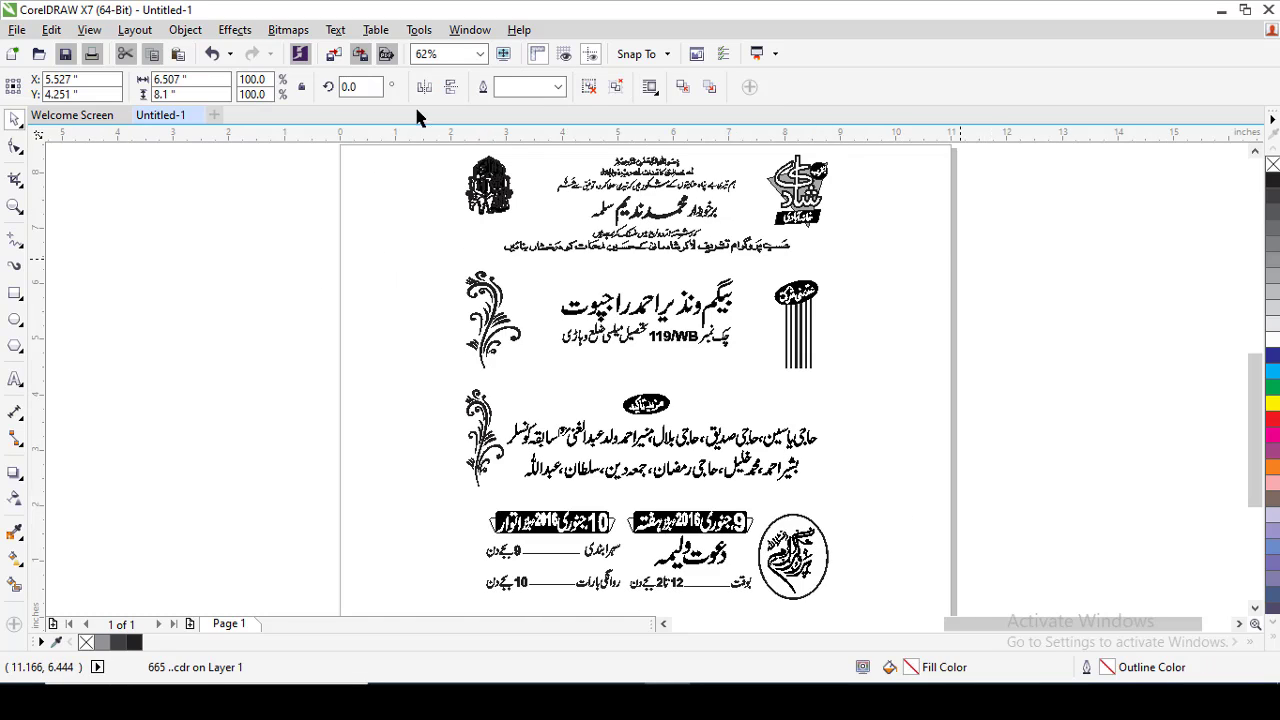
left_click(134, 30)
mouse_move(89, 30)
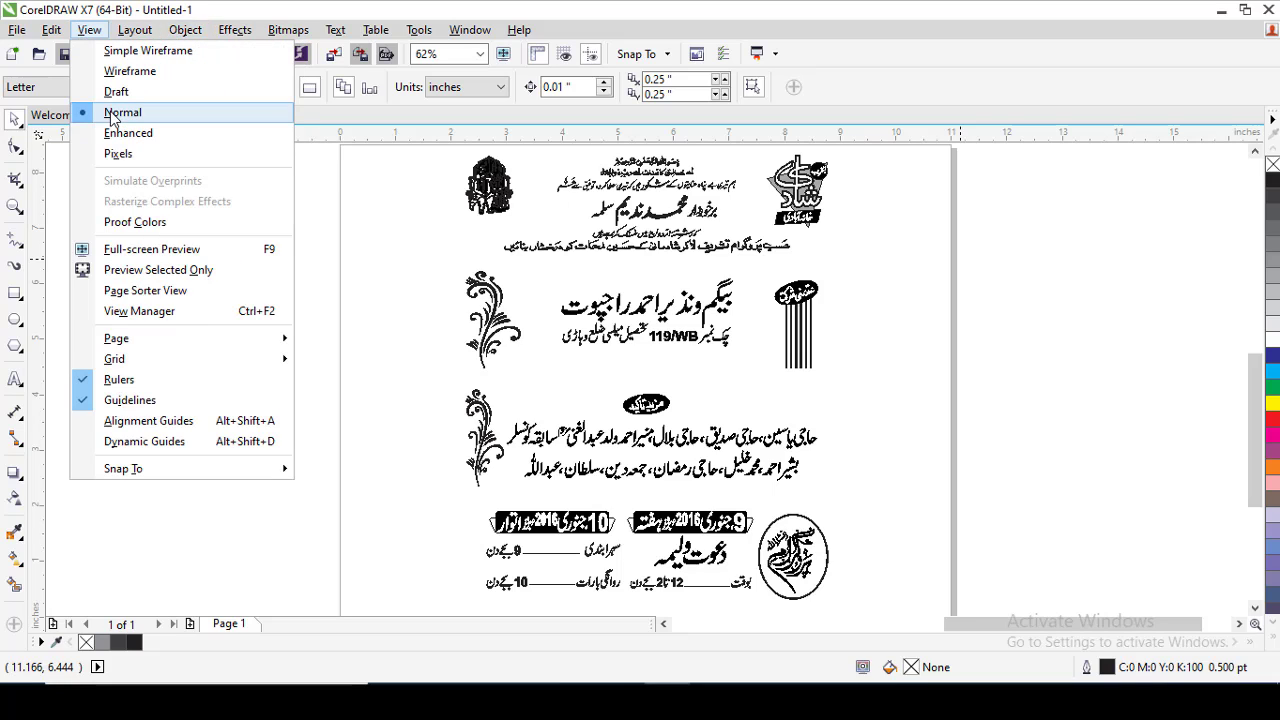
left_click(116, 71)
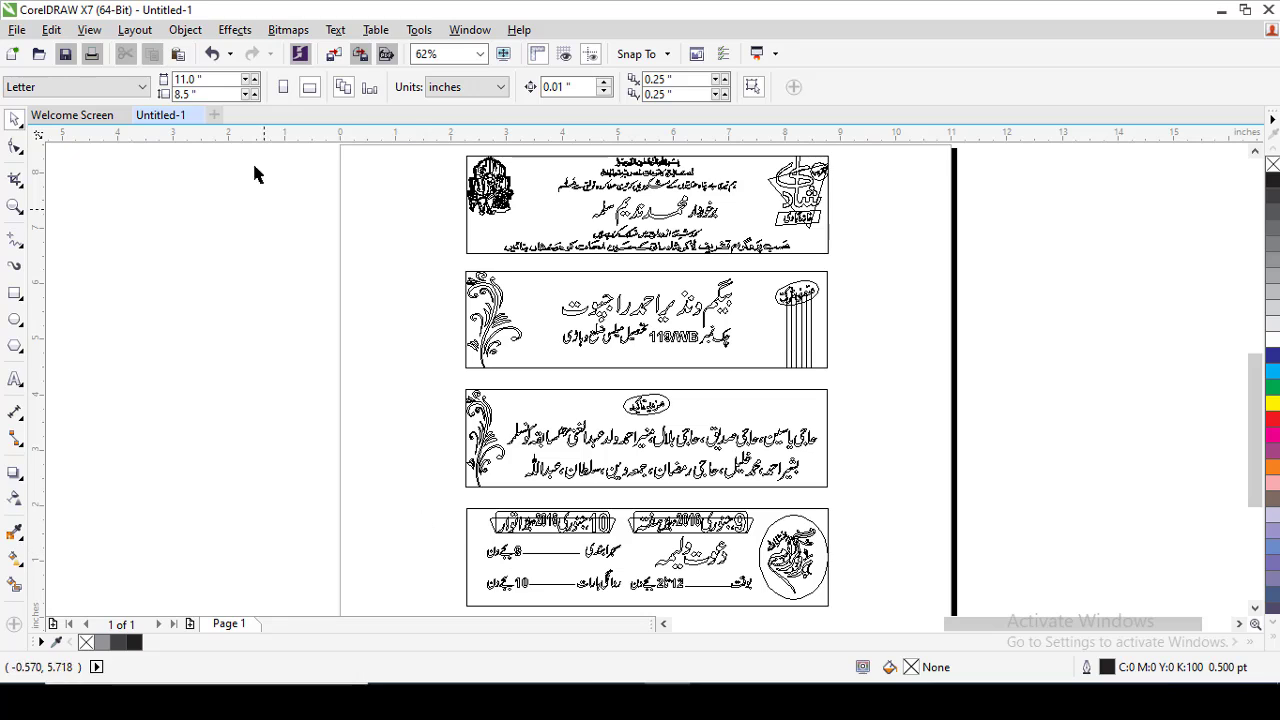
Set the display mode to Enhanced for the Urdu card panels.
left_click(145, 34)
mouse_move(90, 30)
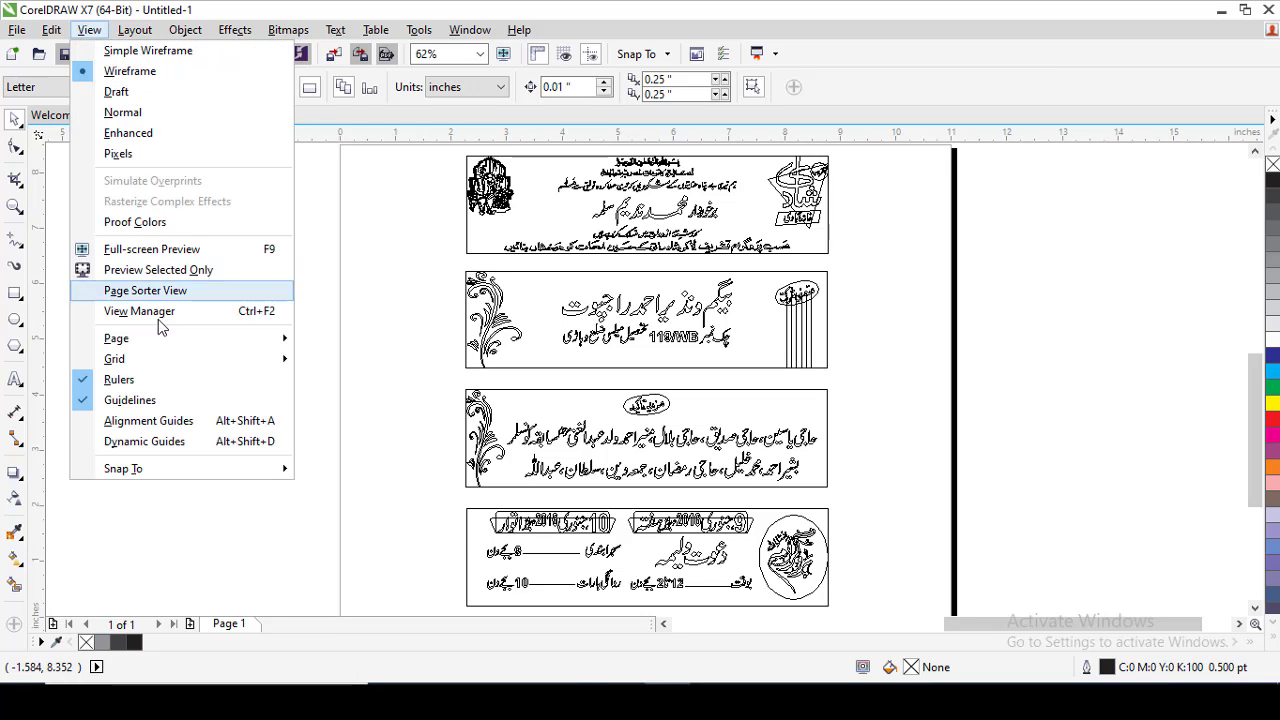
left_click(128, 132)
Try an 80% black fill on the floral ornament beside the Urdu name list, and undo the fill.
left_click_drag(451, 481, 857, 584)
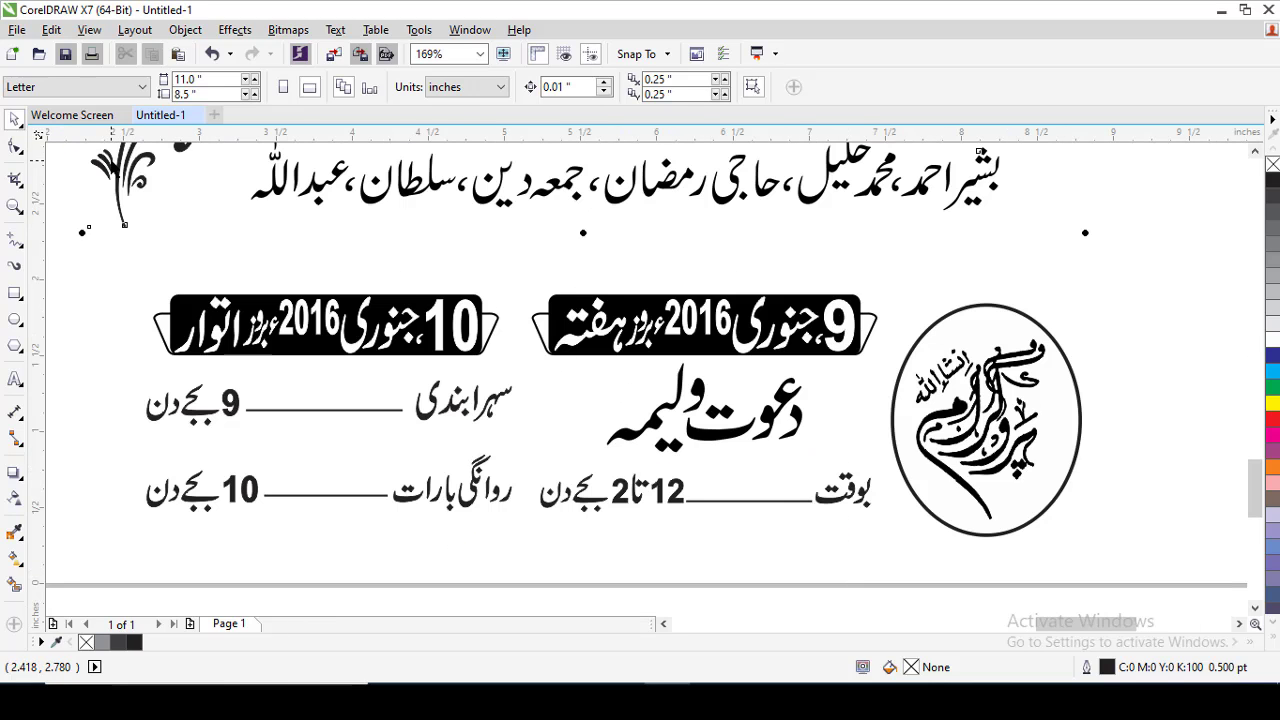
left_click(122, 169, "ctrl")
key("F10")
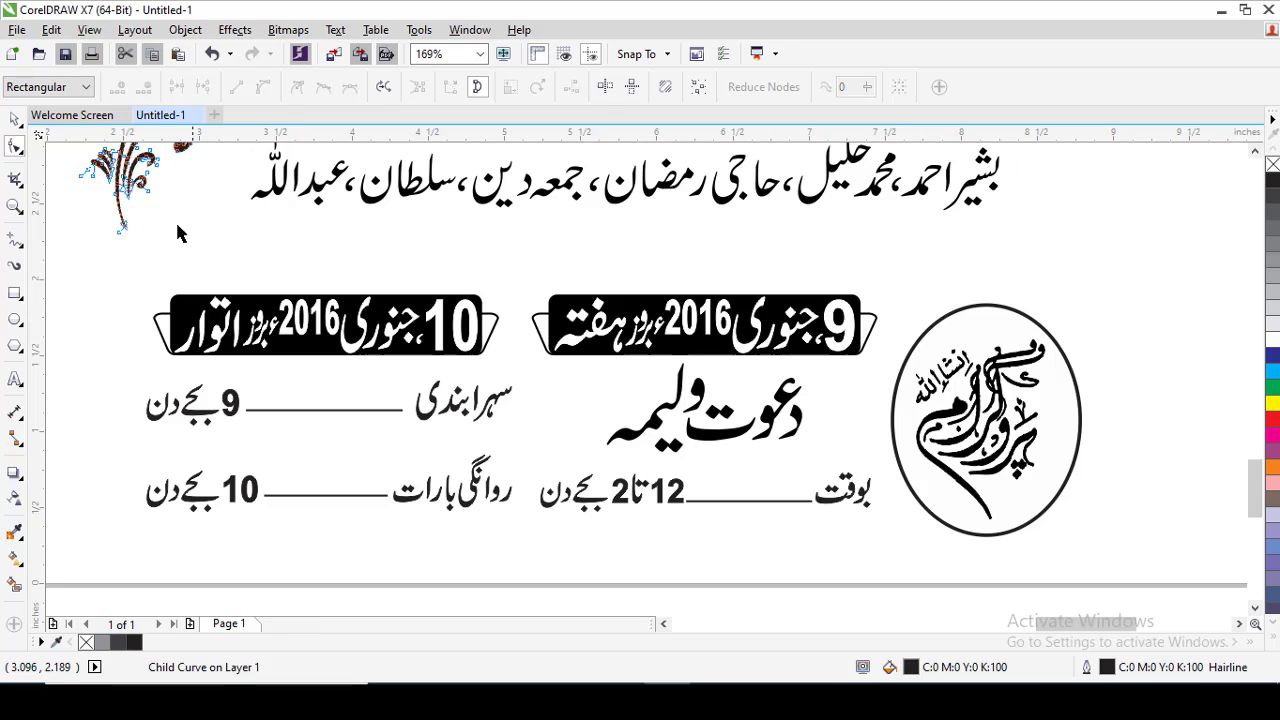
key("space")
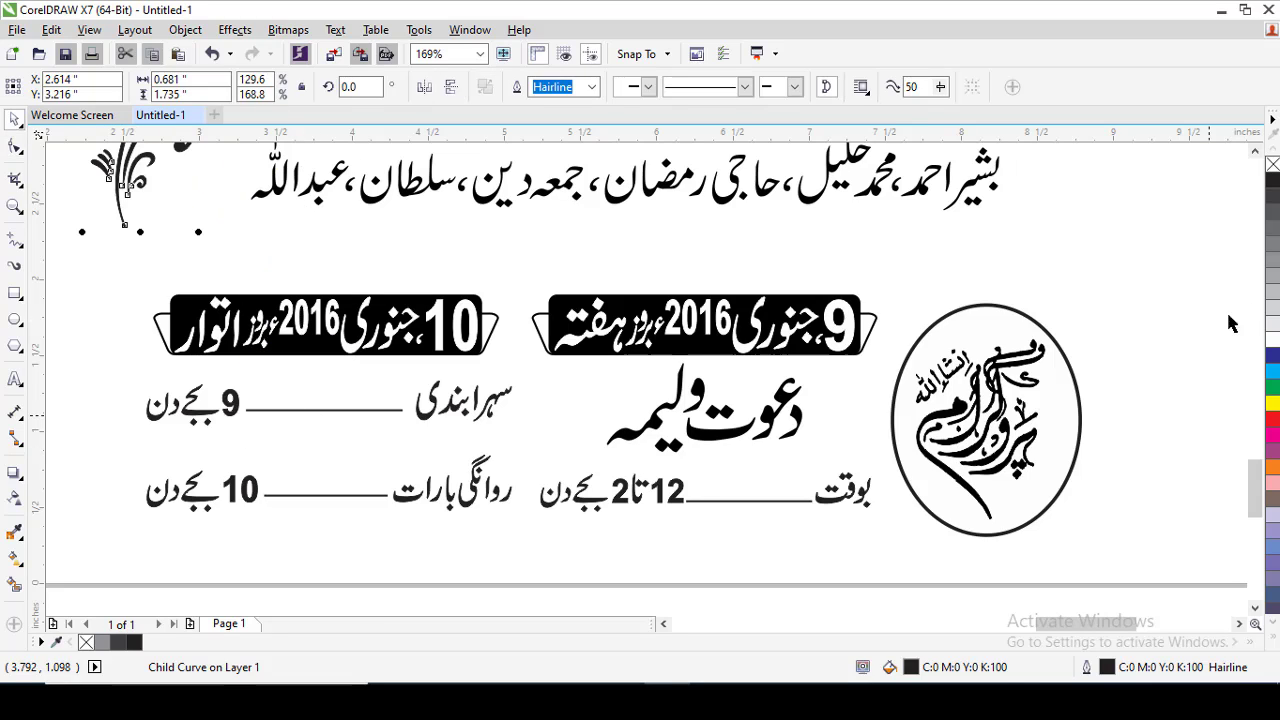
left_click(1273, 262)
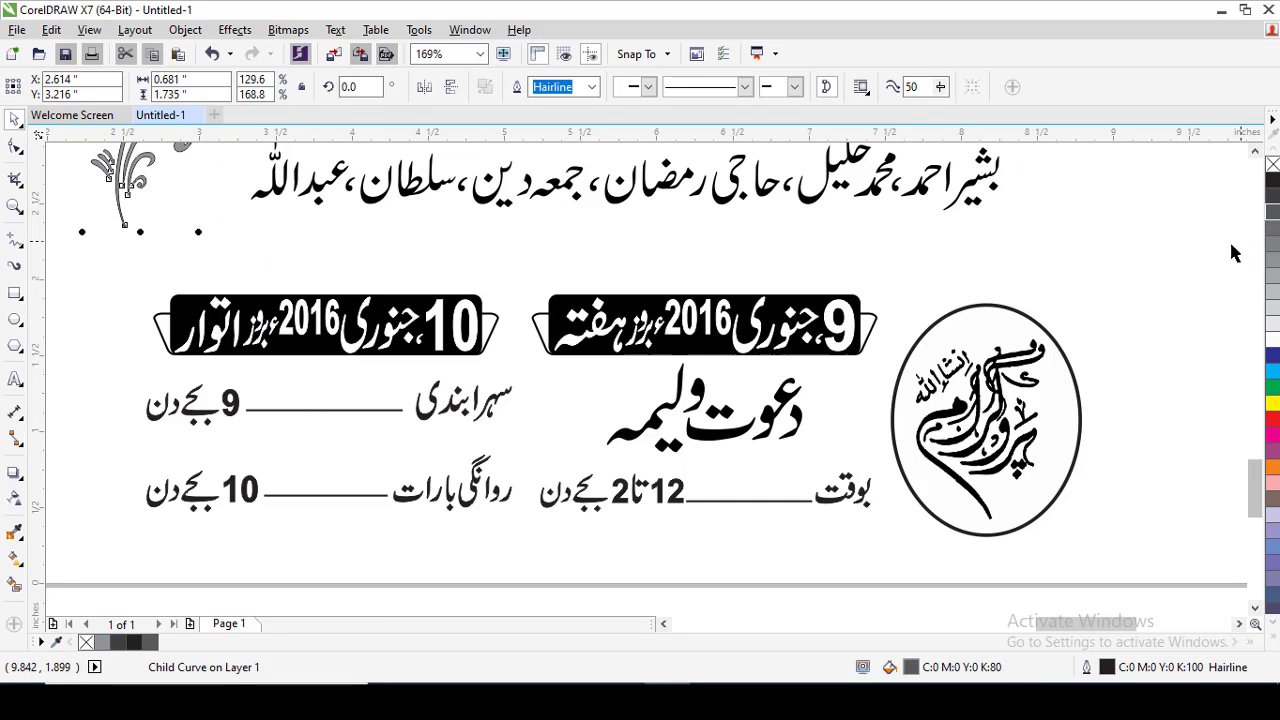
key("ctrl+z")
left_click(1144, 260)
Inspect the narrow Urdu wedding card and move it across the page's left edge, beside the four wide Urdu panels.
scroll(1144, 260, "down", 4)
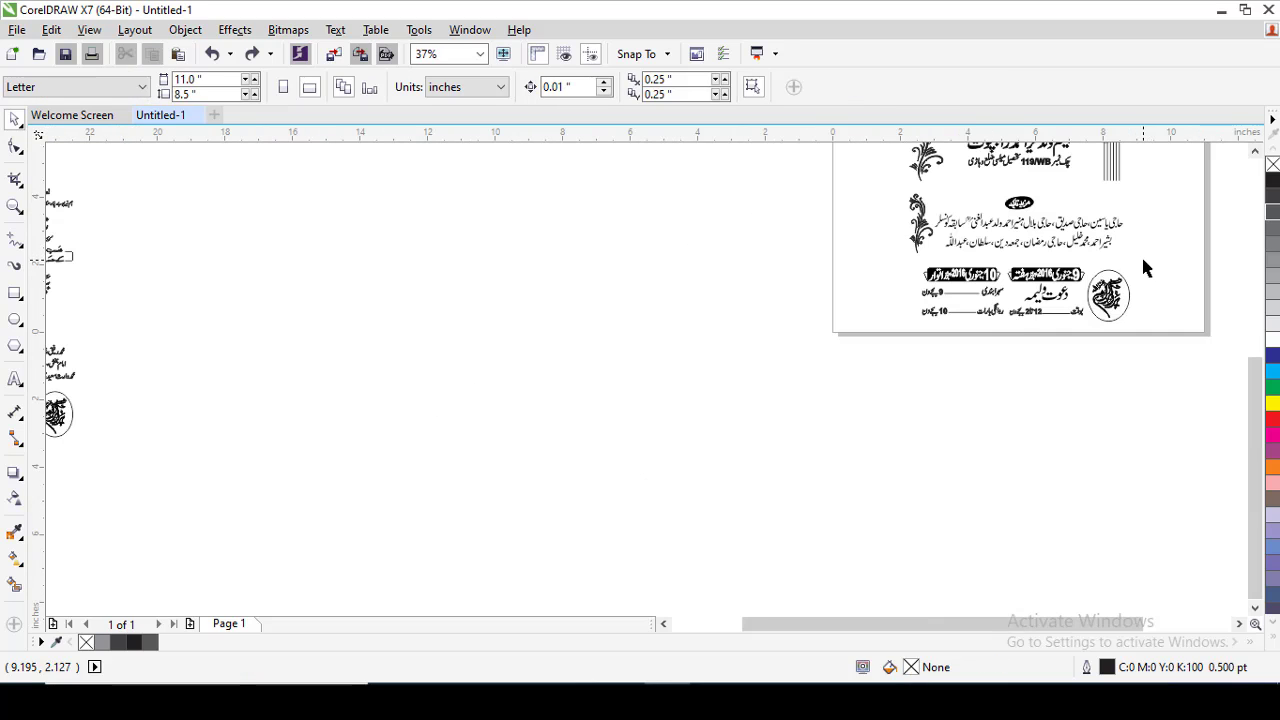
scroll(698, 385, "down", 1)
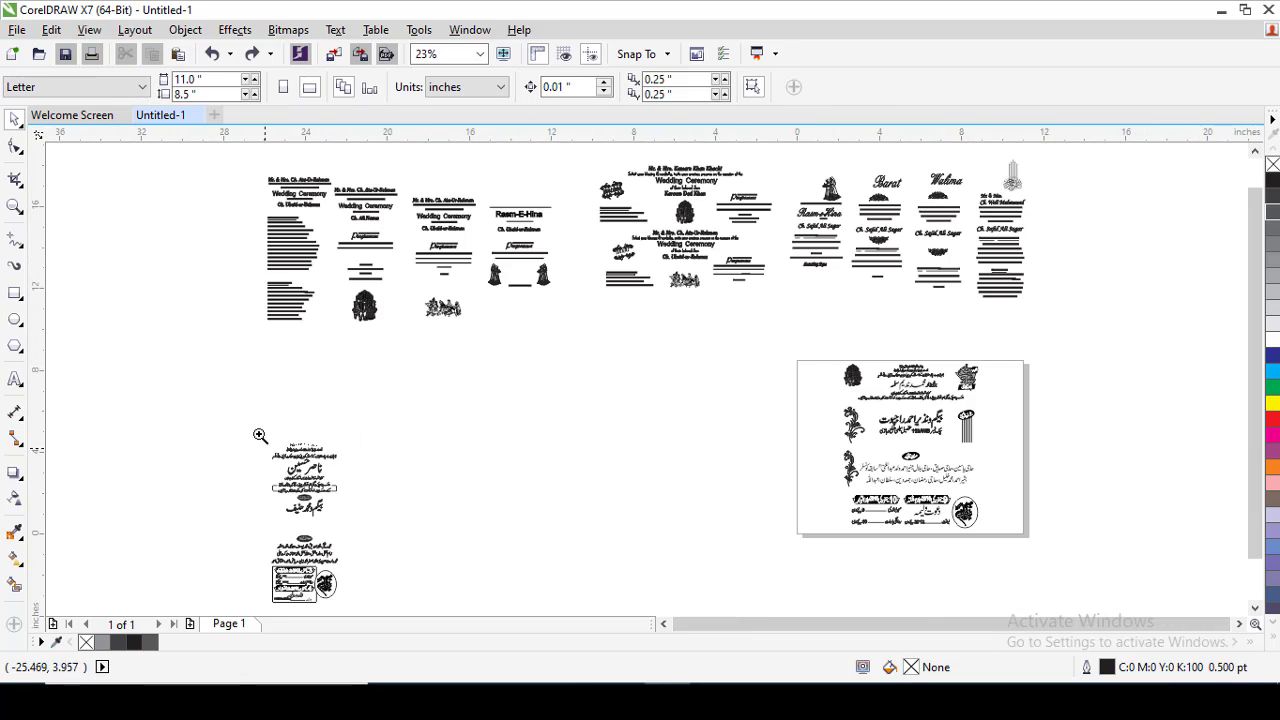
key("shift+F2")
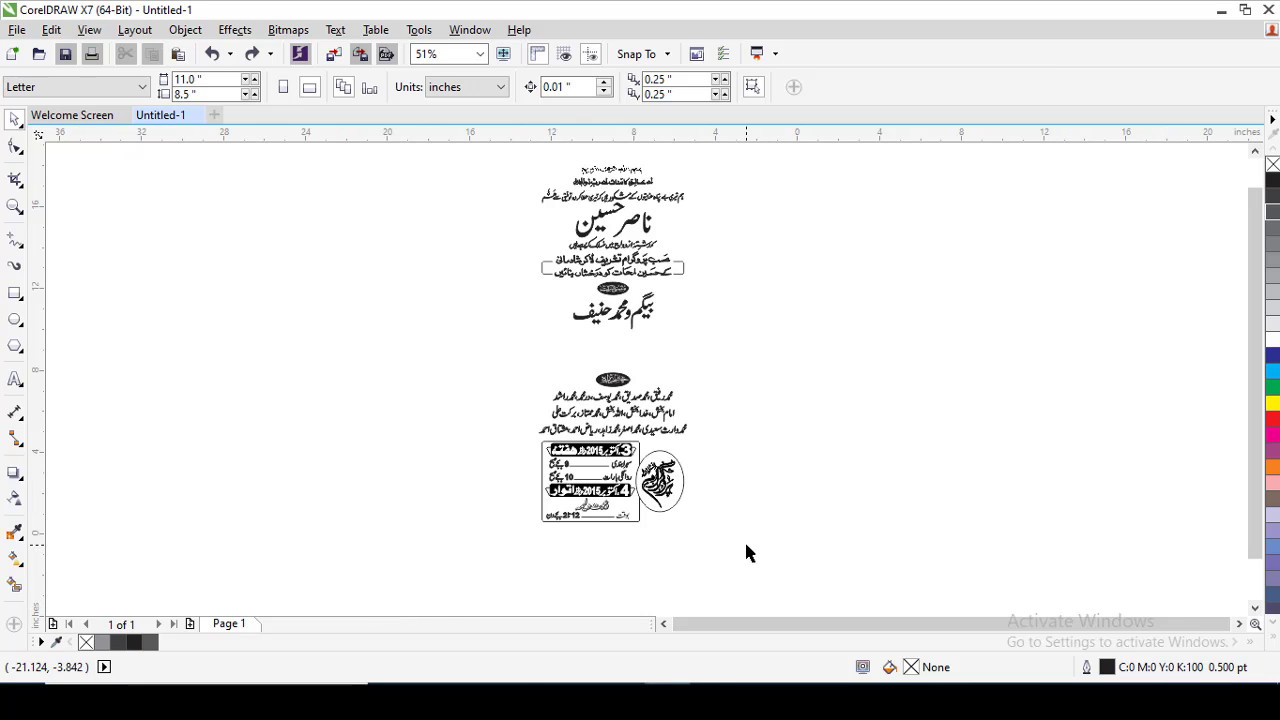
key("F3")
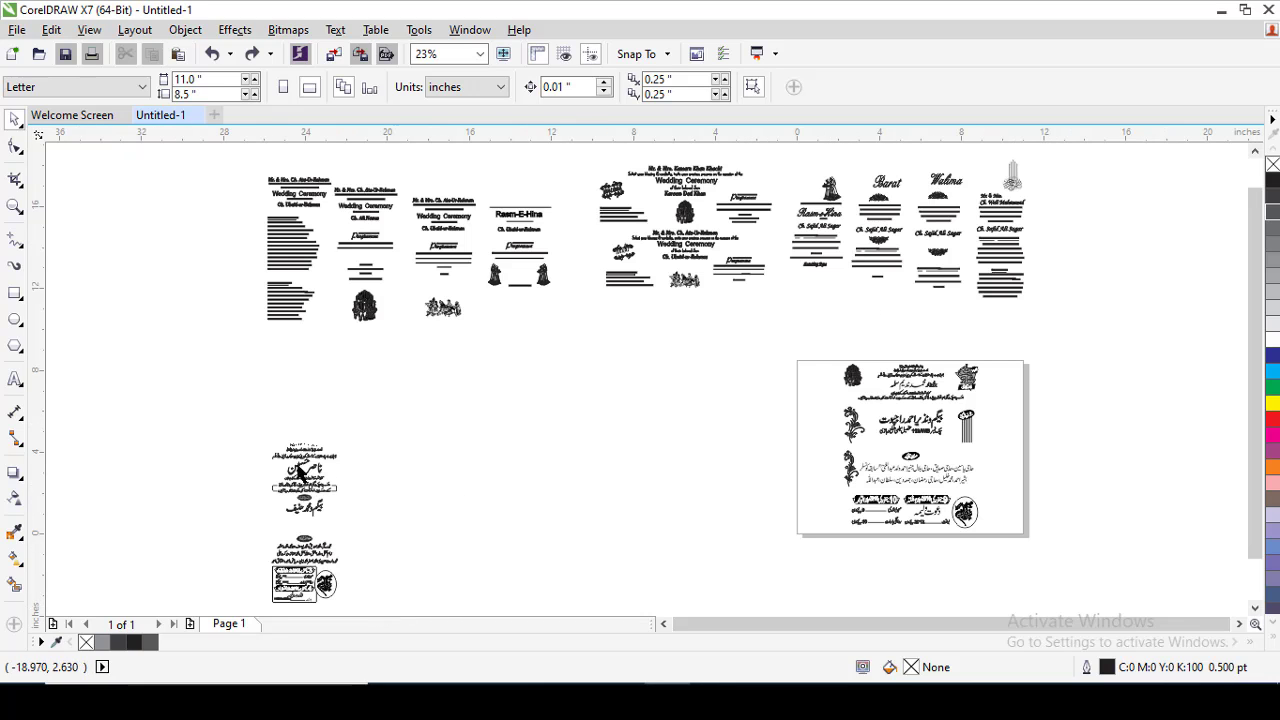
left_click_drag(300, 475, 807, 398)
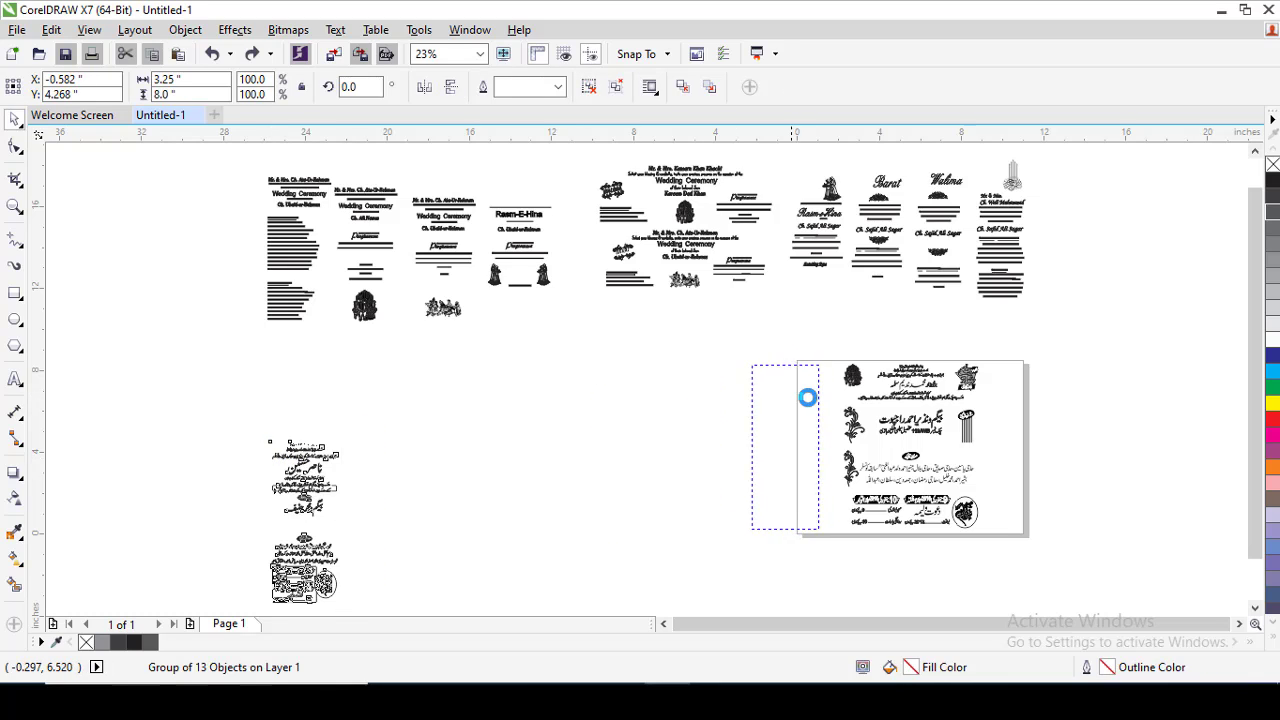
left_click_drag(834, 328, 1107, 581)
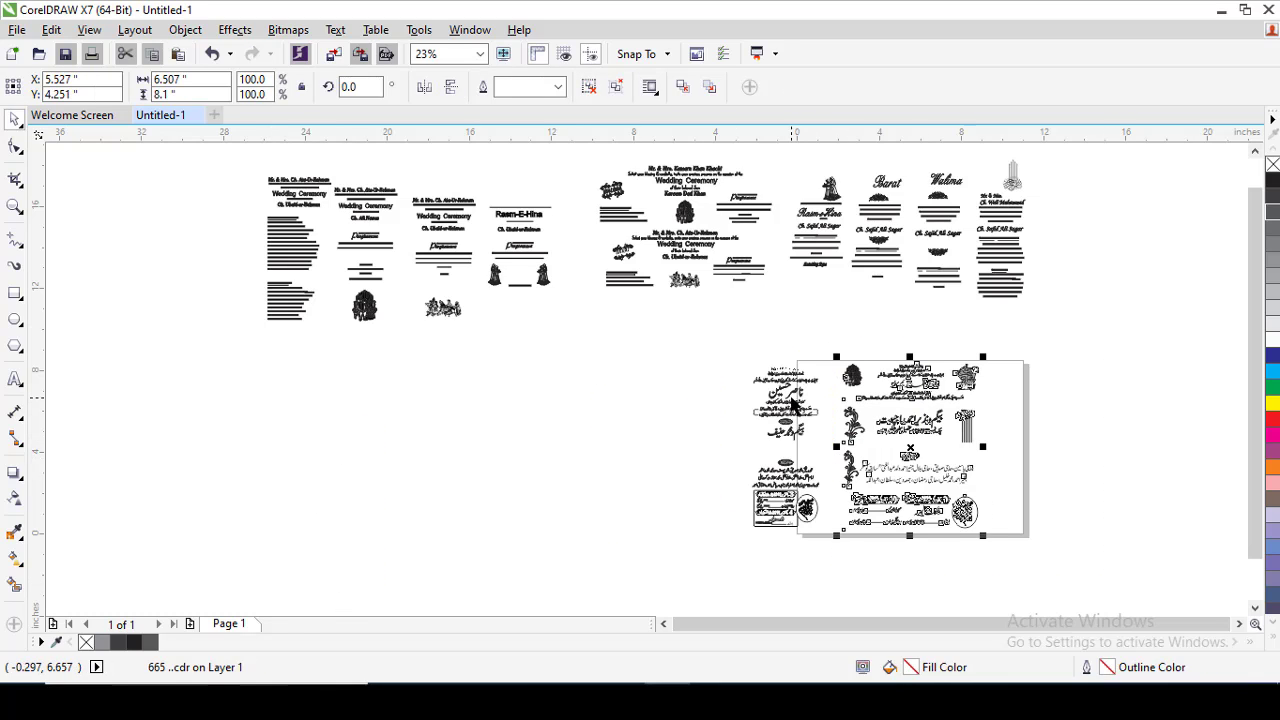
left_click_drag(791, 397, 806, 396)
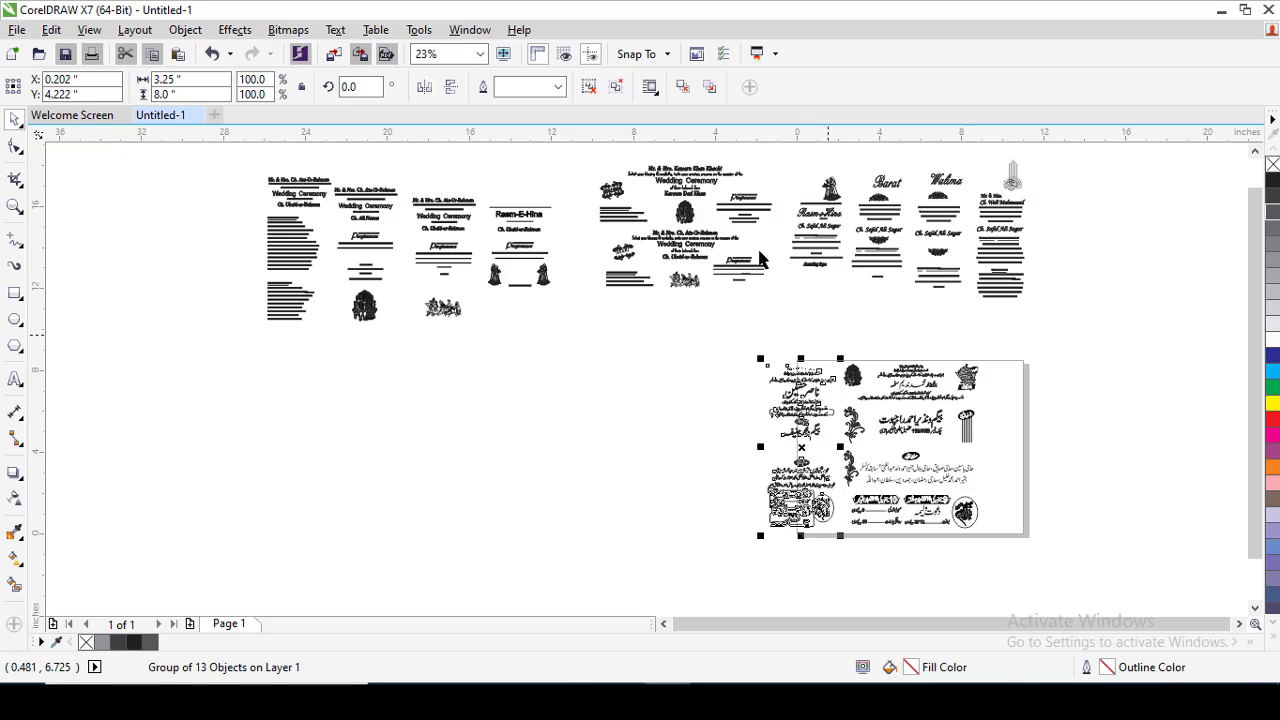
Select the two wide English cards together with the four tall cards and move both groups closer above the page.
left_click(693, 248)
left_click(834, 242, "shift")
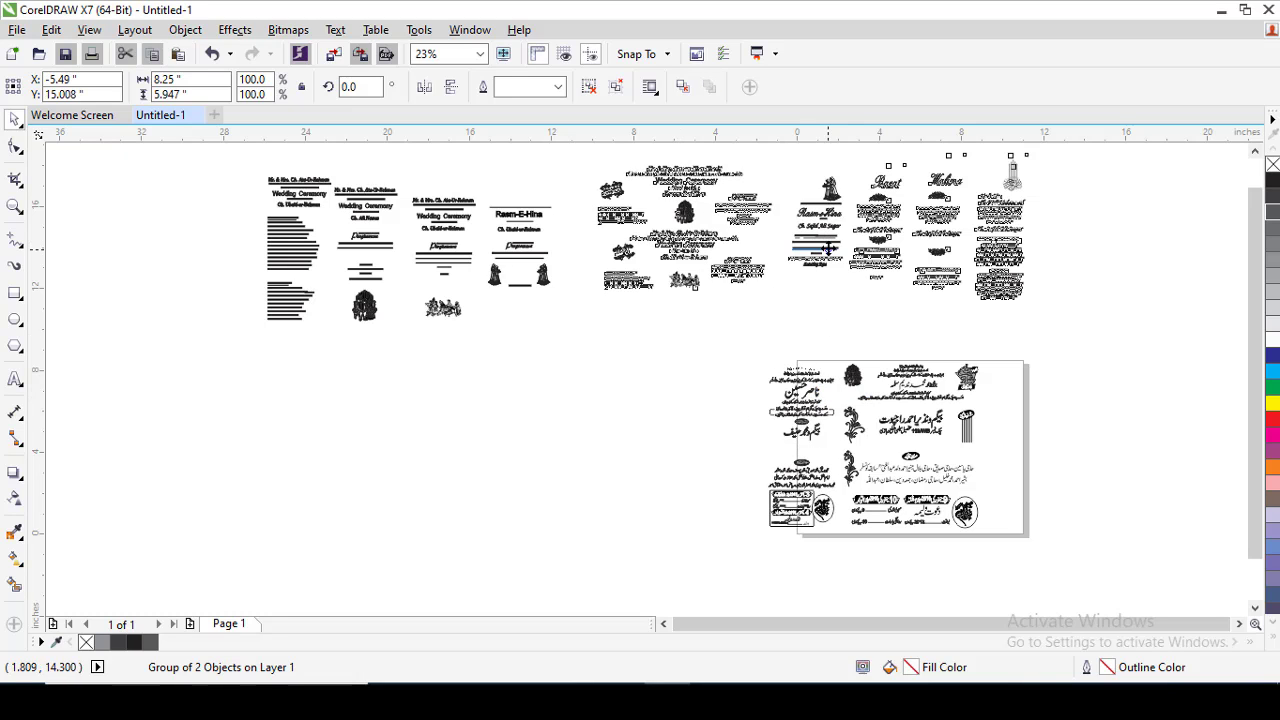
left_click_drag(829, 248, 879, 294)
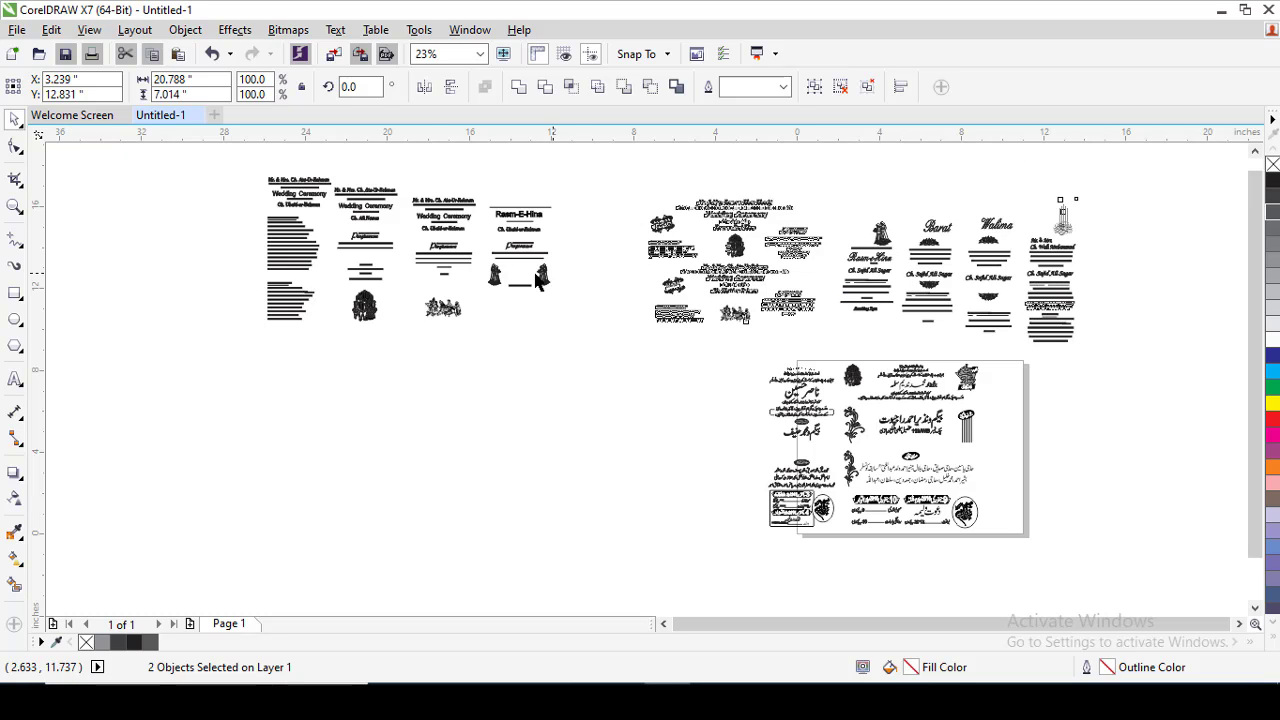
Move the group of four Wedding Ceremony and Rasm-E-Hina cards next to the two wide cards and line it up with their row.
left_click_drag(577, 297, 621, 285)
left_click(732, 215, "shift")
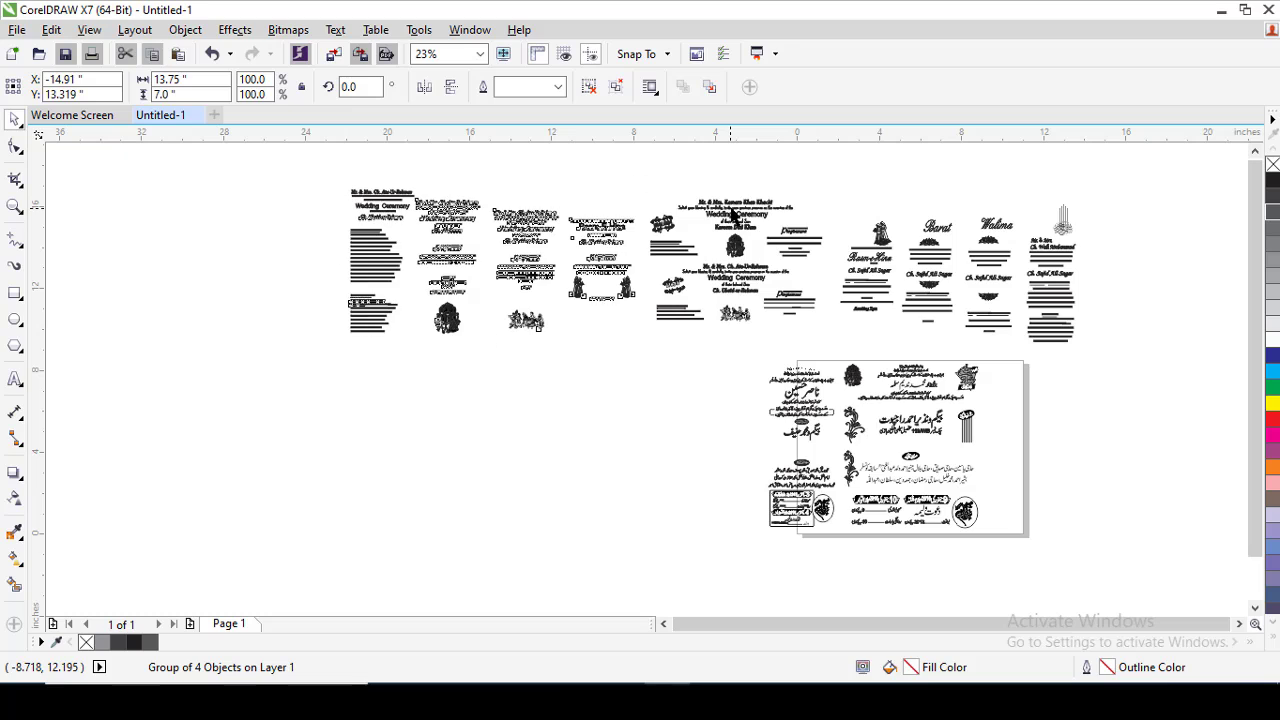
left_click(1066, 236, "shift")
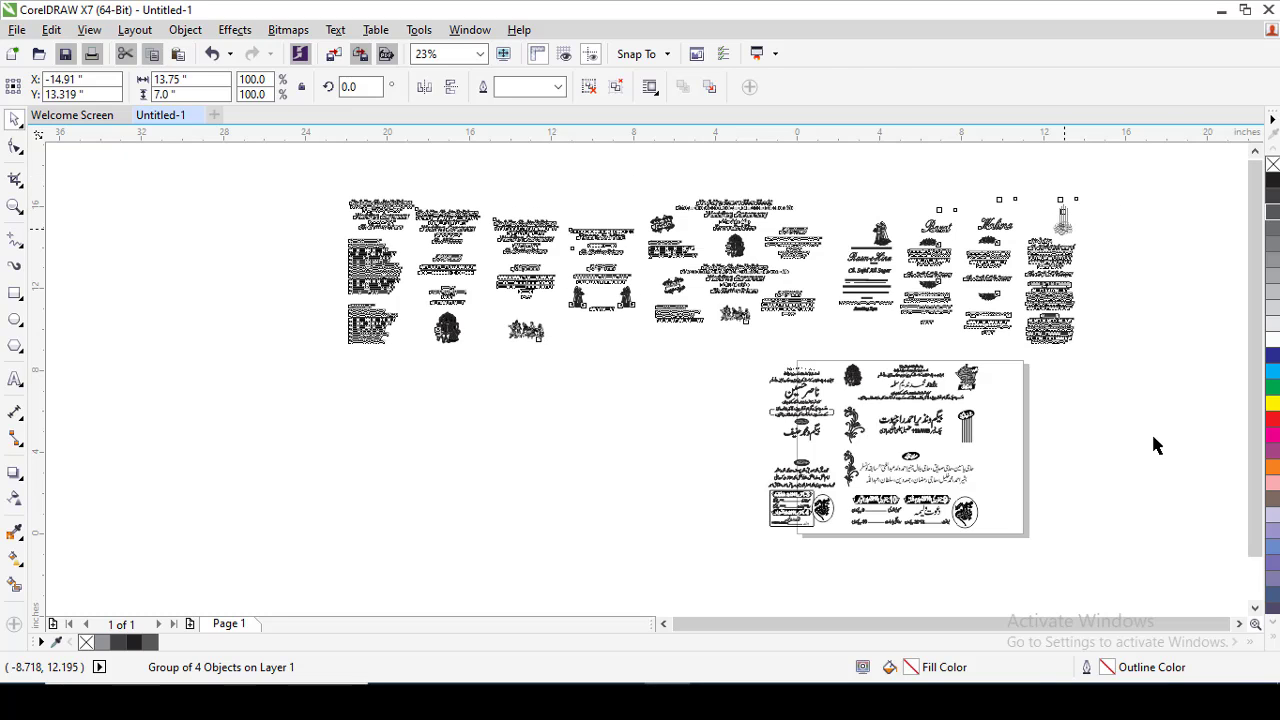
left_click(351, 430)
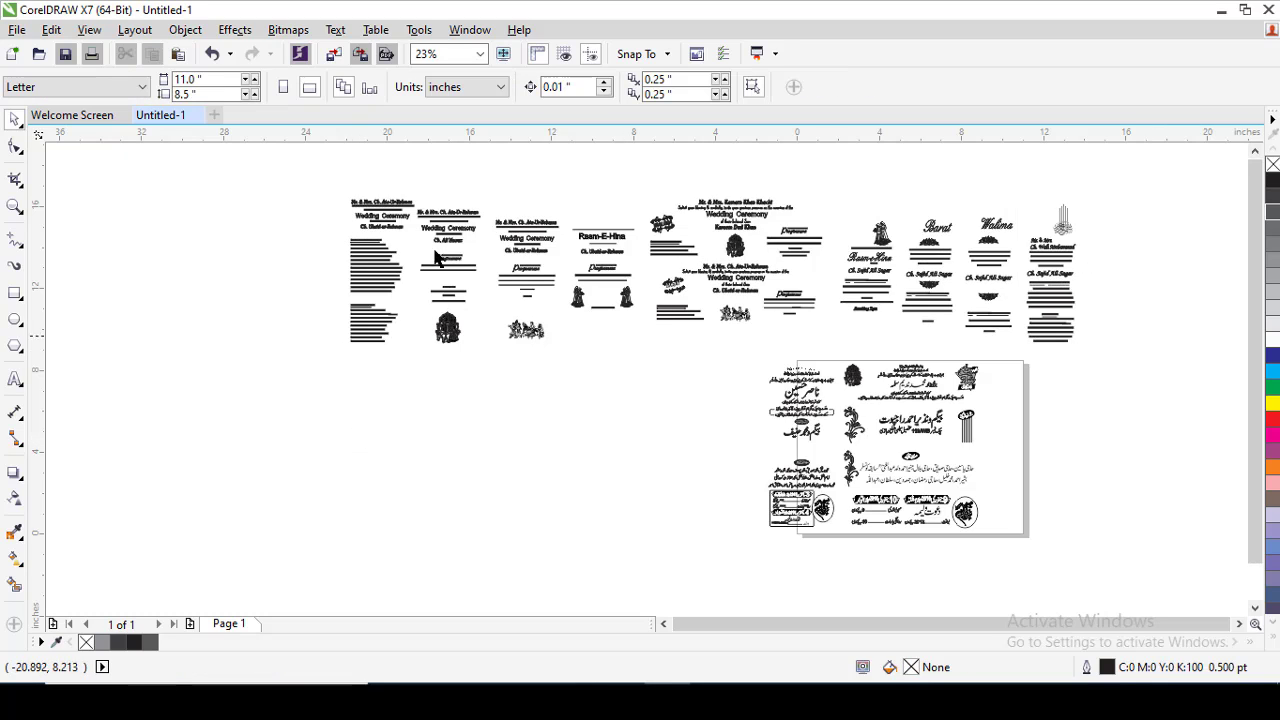
Place the four Wedding Ceremony and Rasm-E-Hina cards beside the narrow Urdu card, and shift the wide and tall card groups above them.
left_click_drag(447, 225, 577, 391)
left_click(279, 343)
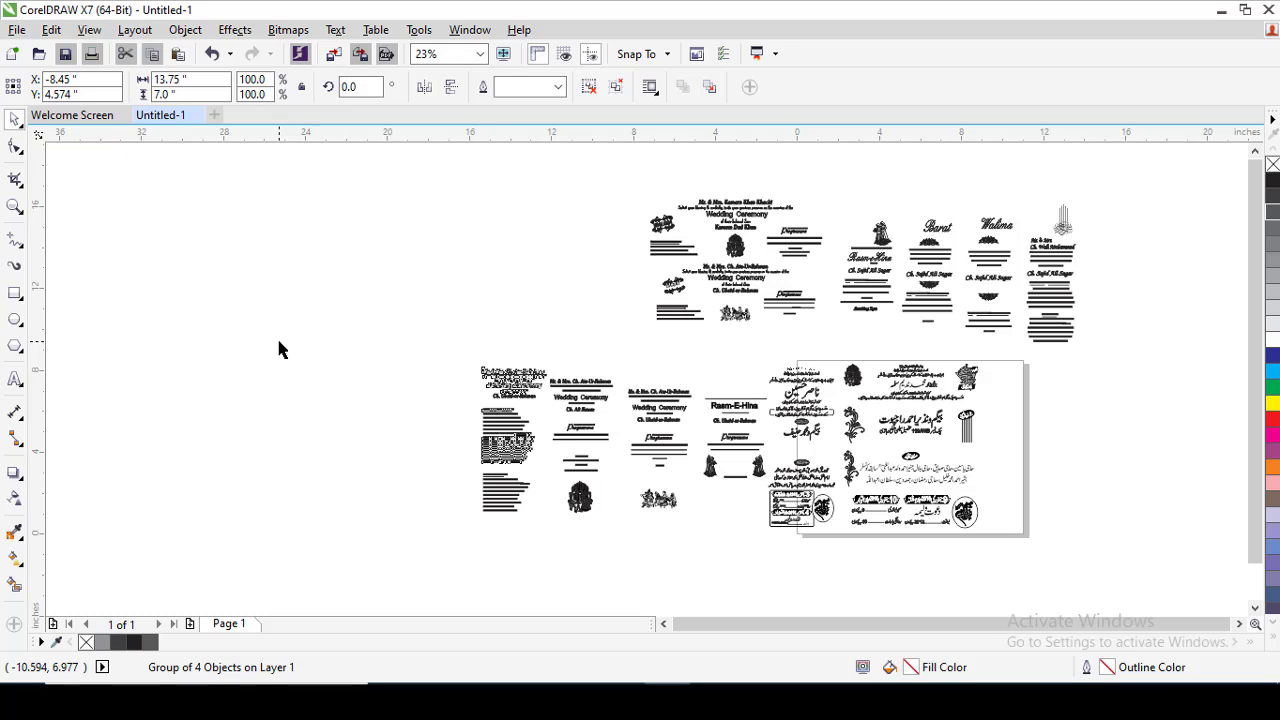
left_click(867, 256)
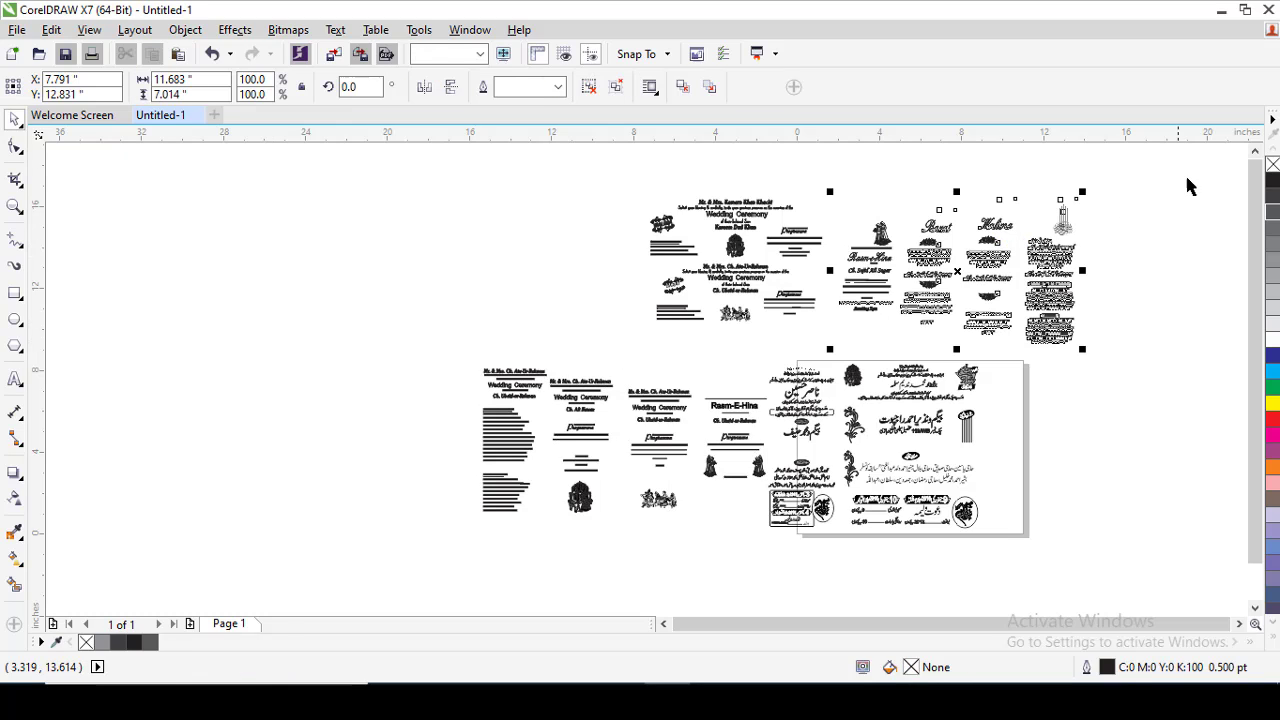
left_click_drag(1178, 171, 543, 360)
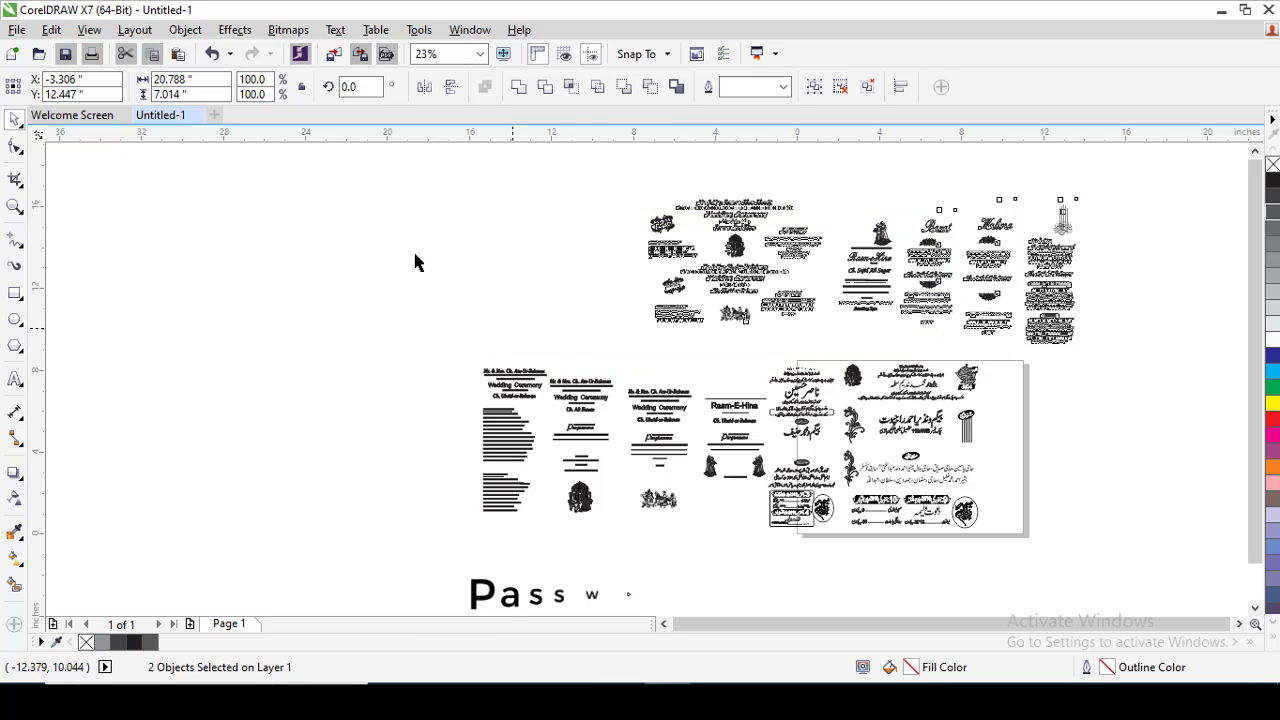
Set the year in the 3 October date banner of the narrow Urdu card's programme box to 2020, and deselect everything.
left_click(15, 205)
left_click_drag(423, 195, 866, 452)
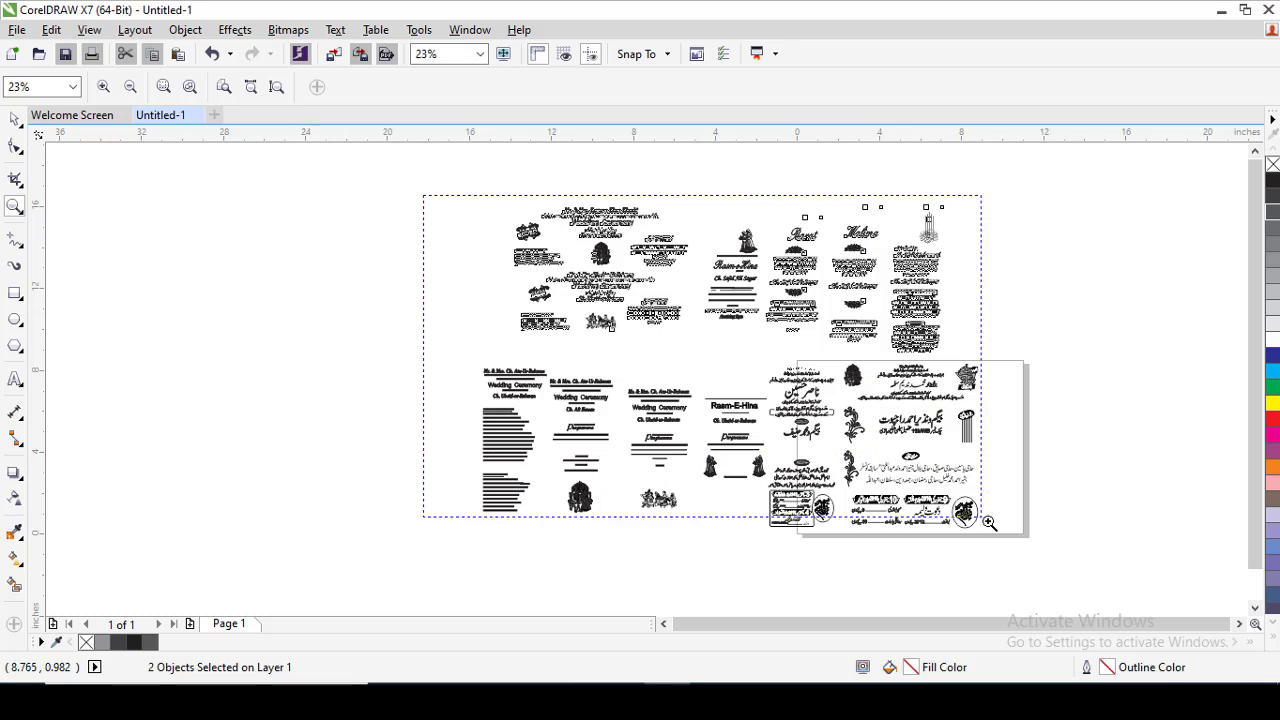
left_click_drag(989, 522, 1020, 543)
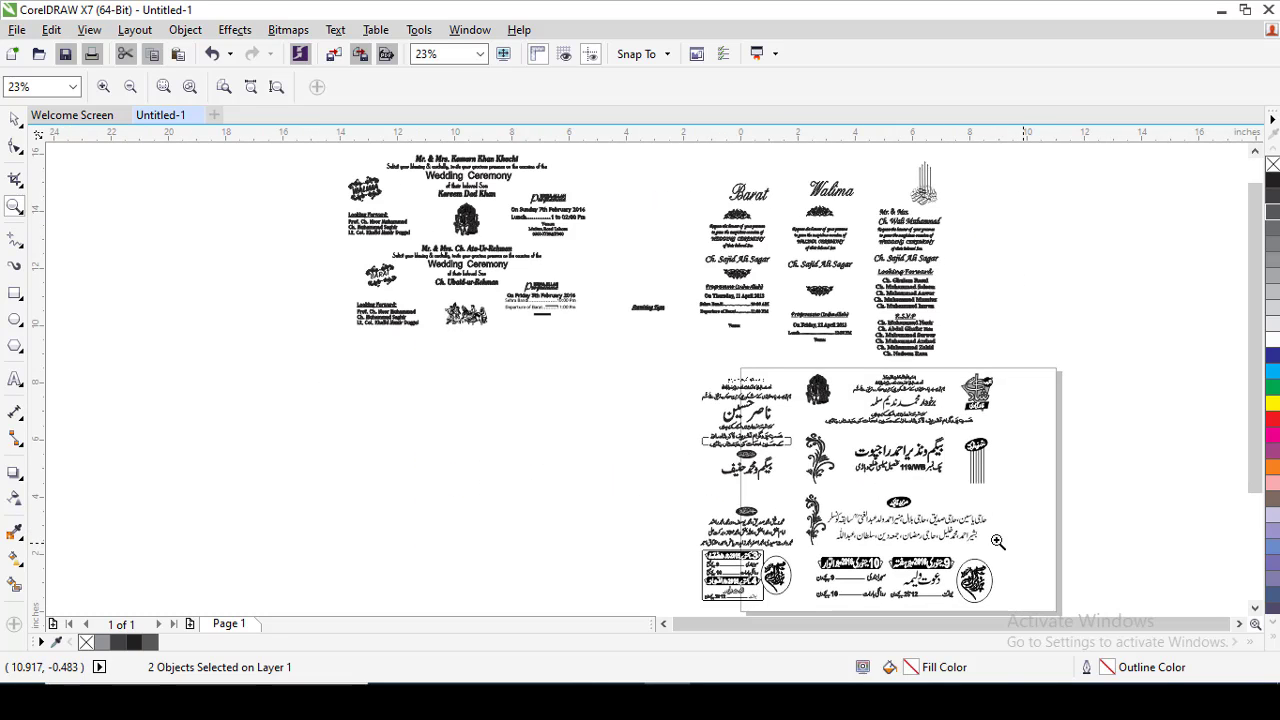
left_click(636, 593)
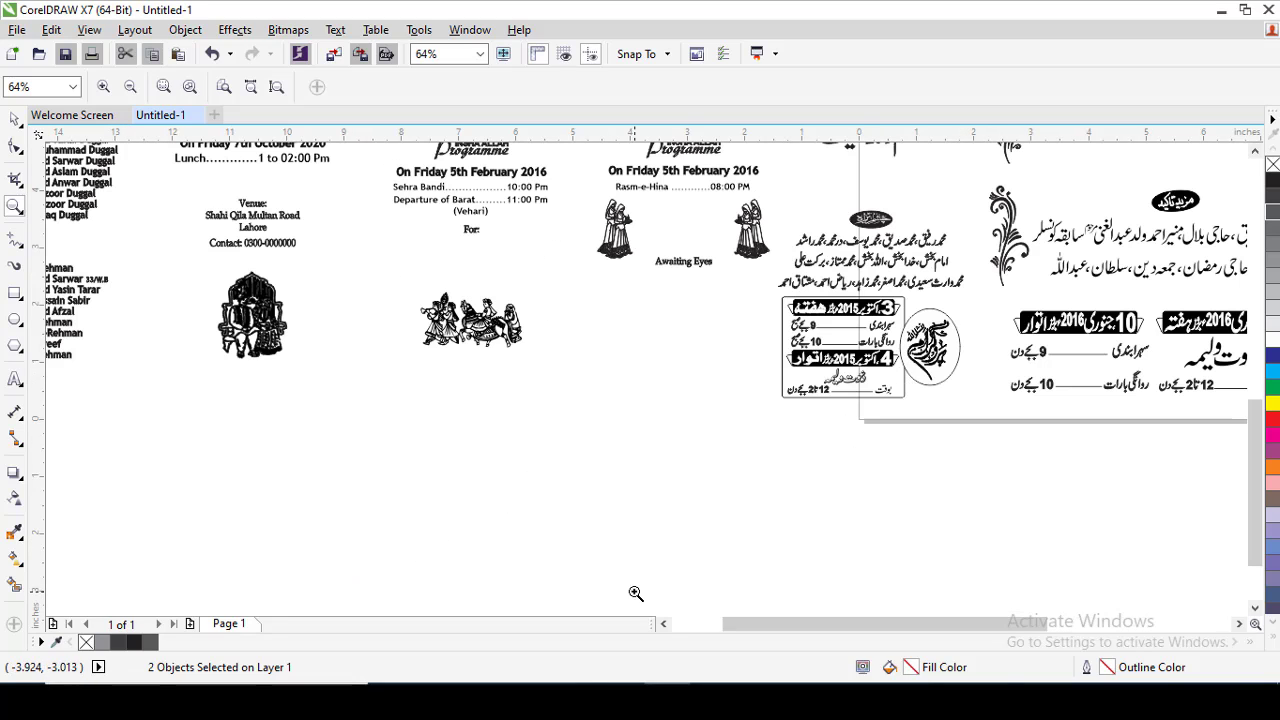
left_click_drag(926, 410, 918, 419)
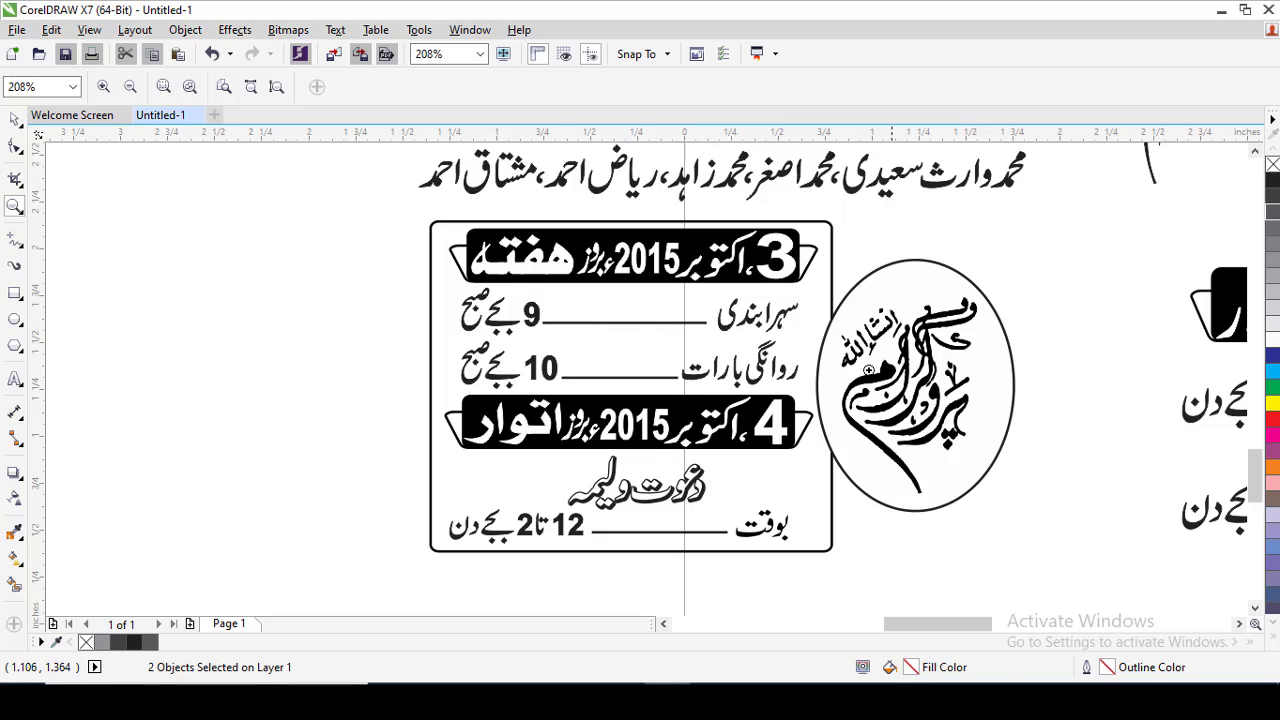
left_click(14, 119)
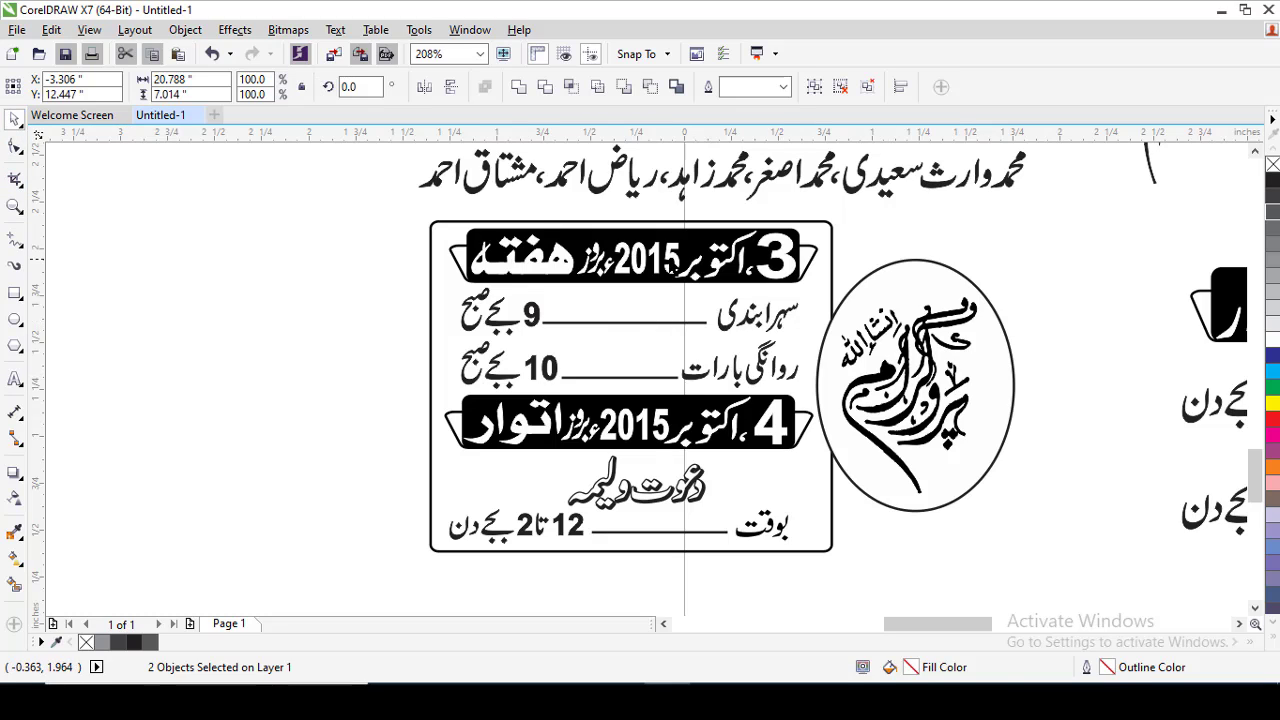
left_click(662, 263, "ctrl")
left_click(655, 251, "ctrl")
left_click(655, 251, "ctrl")
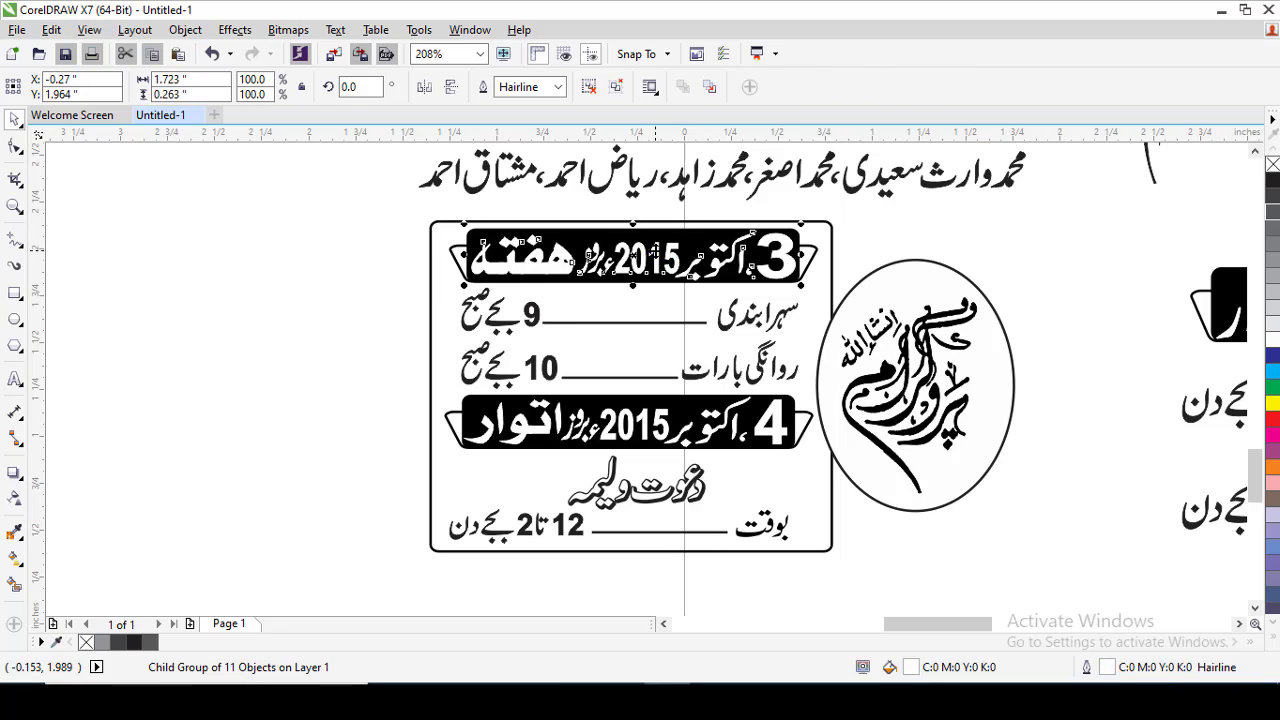
left_click(653, 254, "ctrl")
double_click(663, 260)
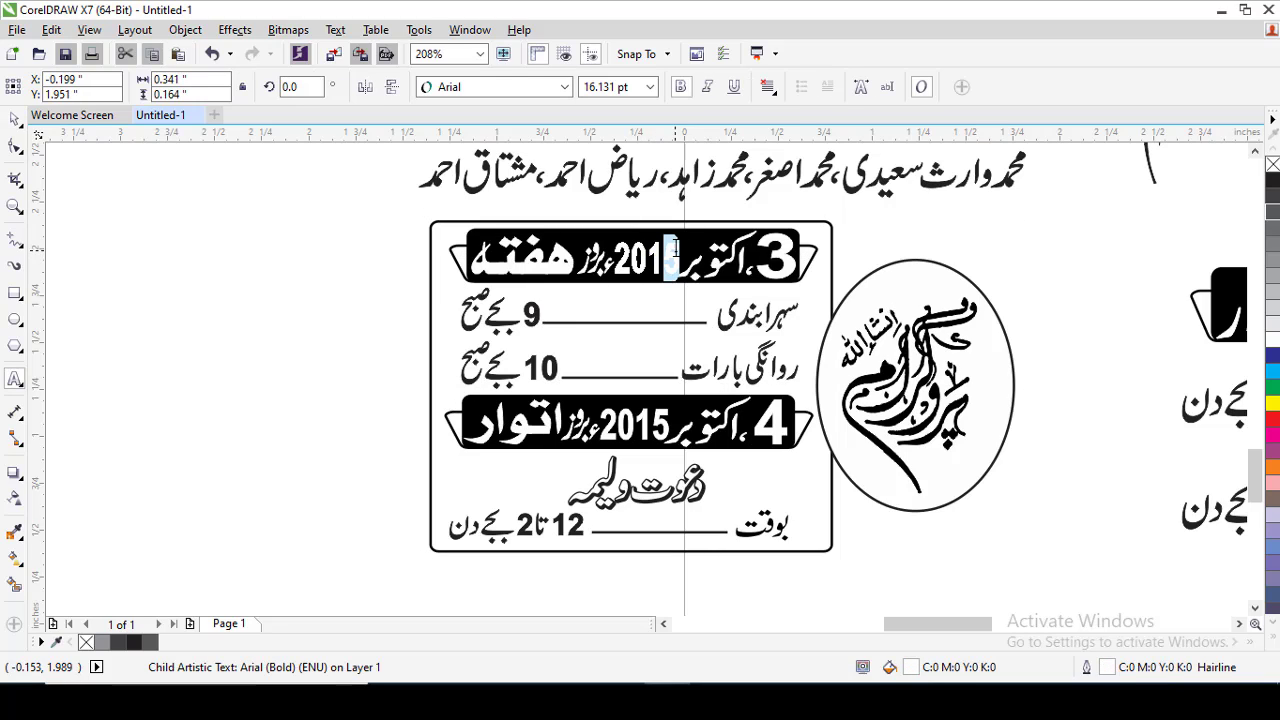
key("BackSpace")
key("BackSpace")
type("20")
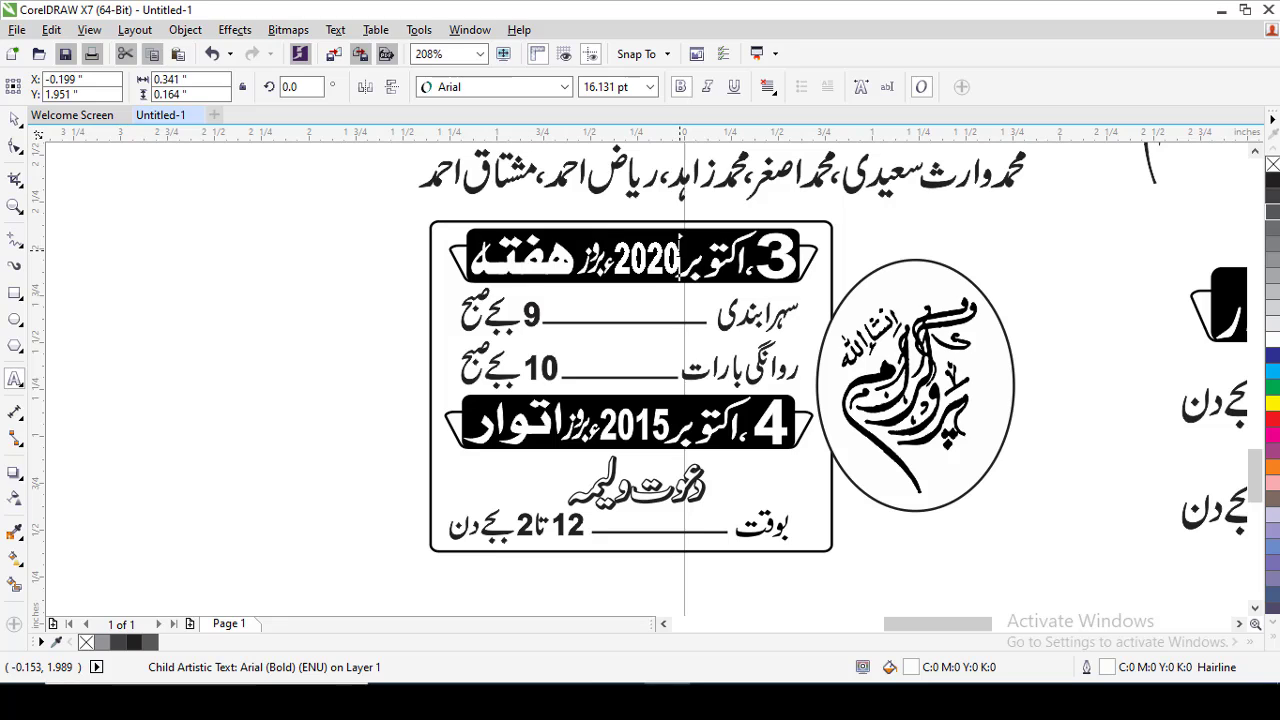
key("Escape")
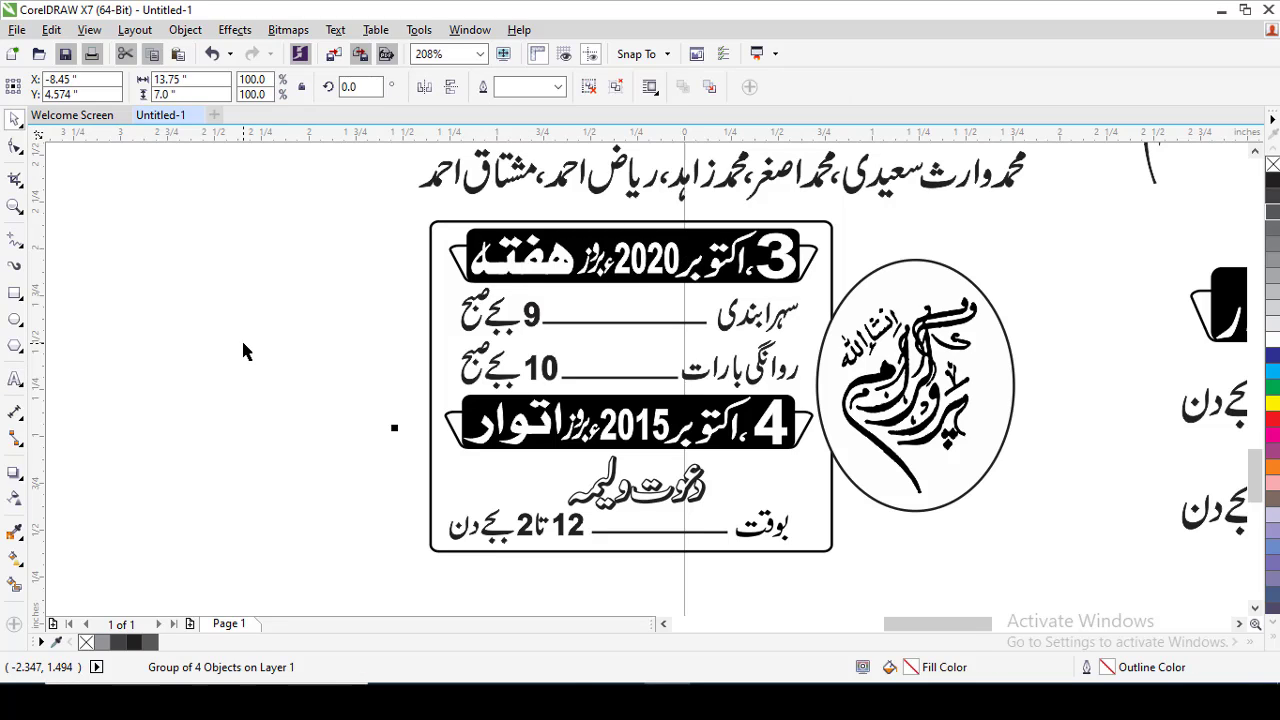
key("Escape")
key("F4")
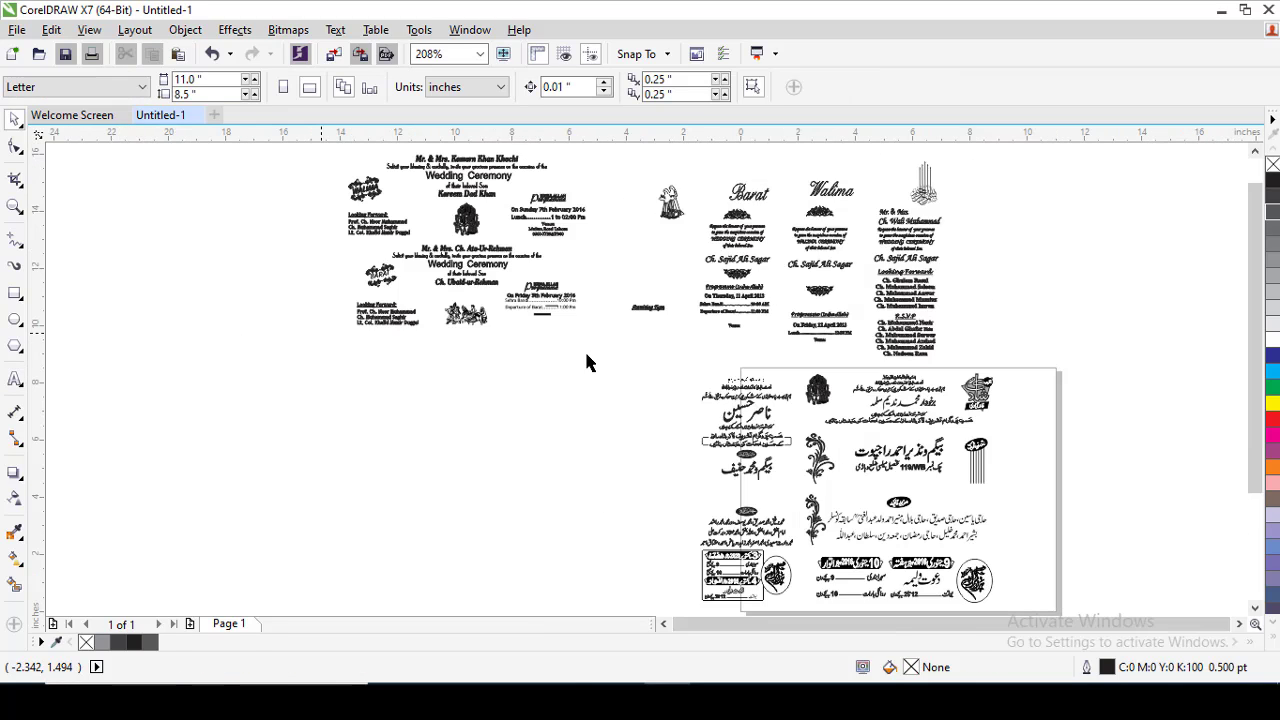